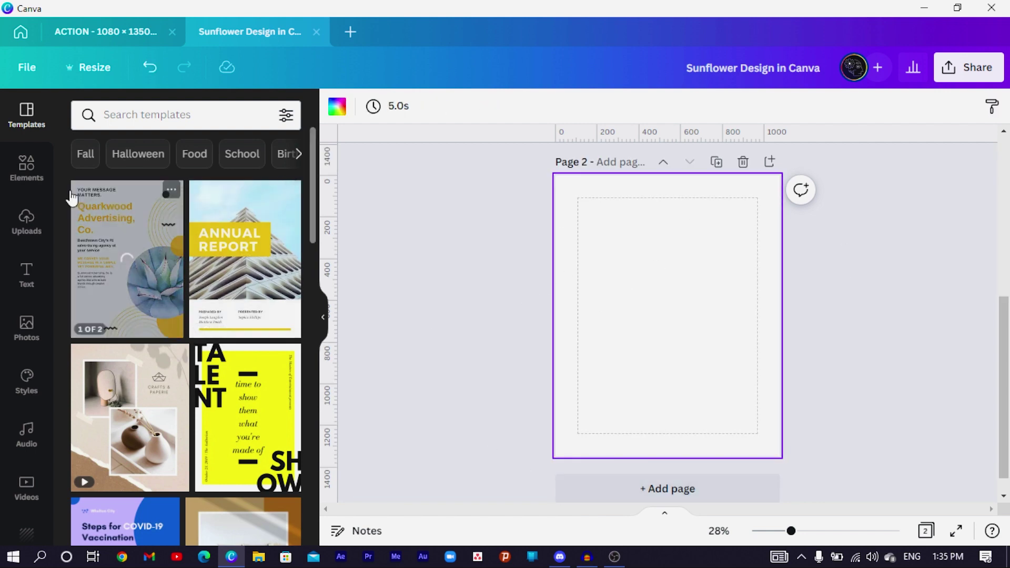
# Search the photo library for "sunflower" and add the sunset sunflower-field photo to page 2
pyautogui.click(20, 347)
pyautogui.click(171, 120)
pyautogui.write('s')
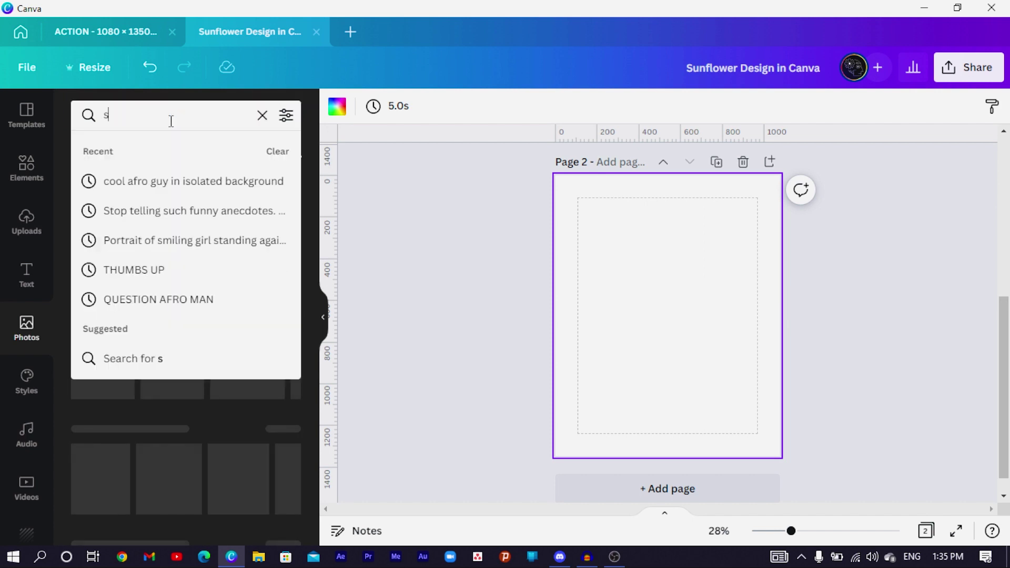
pyautogui.write('unflower')
pyautogui.press('Return')
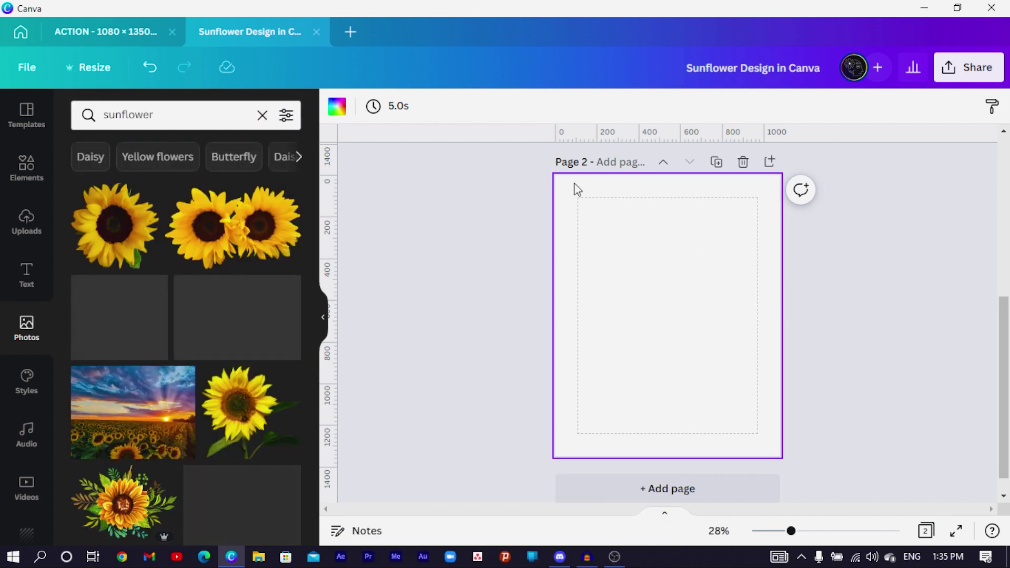
pyautogui.click(134, 430)
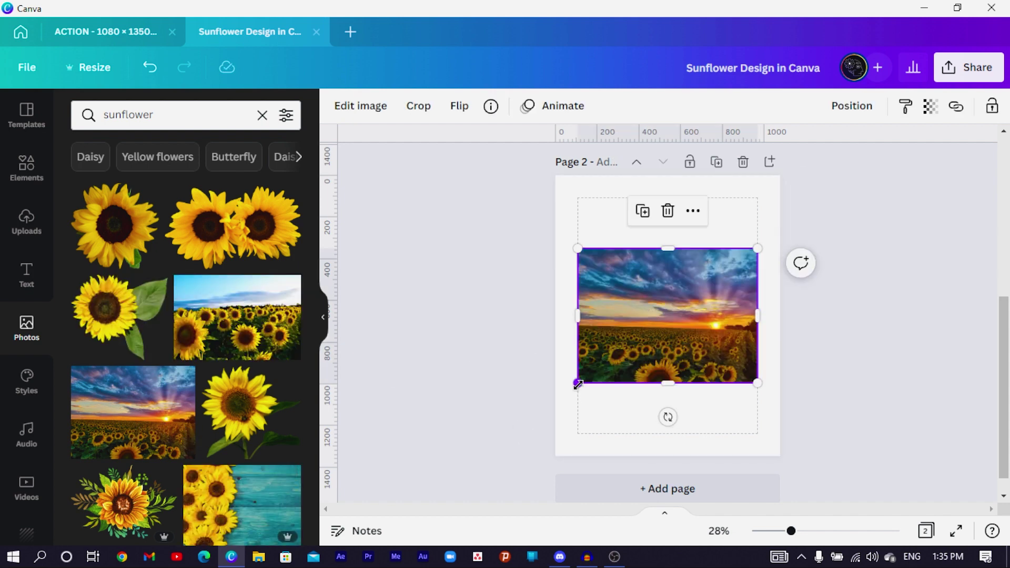
# Enlarge the sunset field photo over the page and set it as the page background
pyautogui.moveTo(578, 384); pyautogui.dragTo(365, 501)
pyautogui.moveTo(684, 284); pyautogui.dragTo(709, 237)
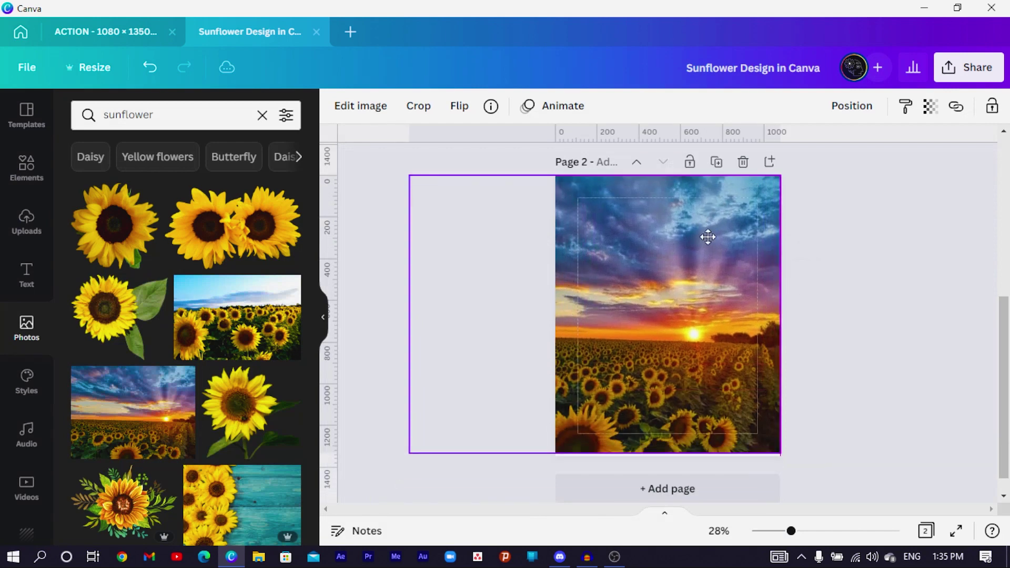
pyautogui.rightClick(659, 318)
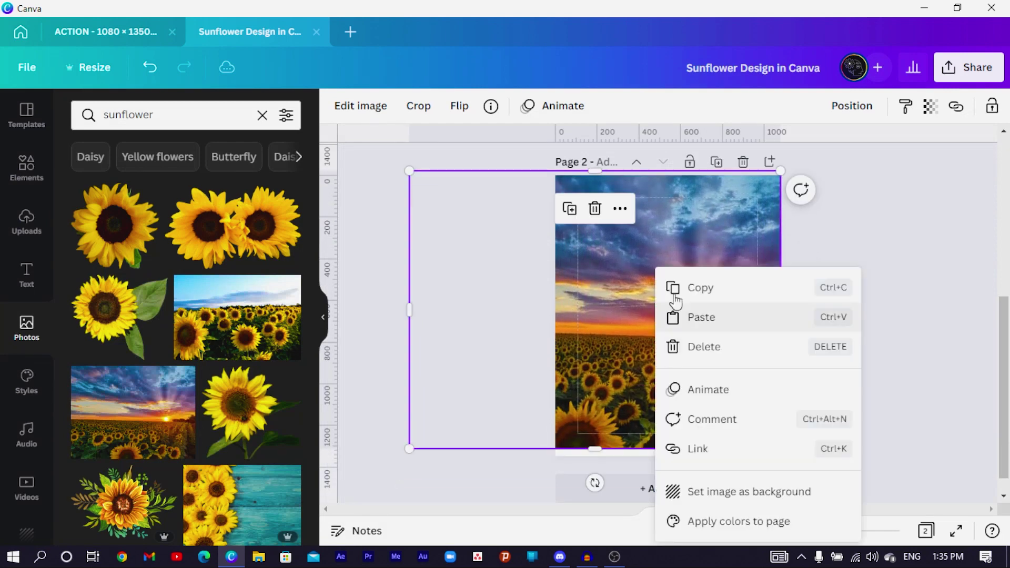
pyautogui.click(711, 491)
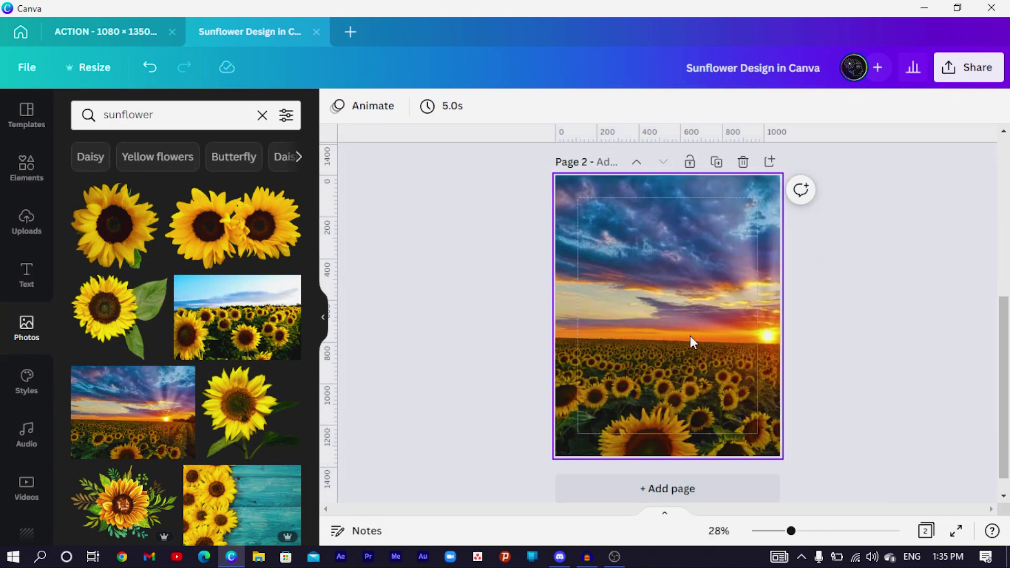
# Adjust the background photo's crop, enlarging and shifting it so the setting sun sits near the page's centre
pyautogui.doubleClick(692, 343)
pyautogui.moveTo(638, 293); pyautogui.dragTo(609, 289)
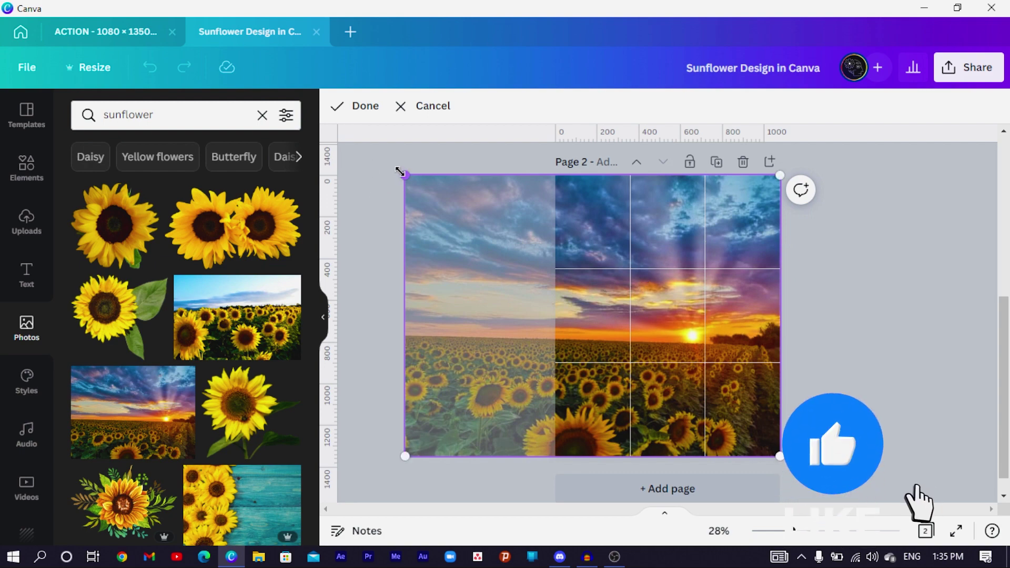
pyautogui.moveTo(400, 171); pyautogui.dragTo(338, 140)
pyautogui.click(769, 329)
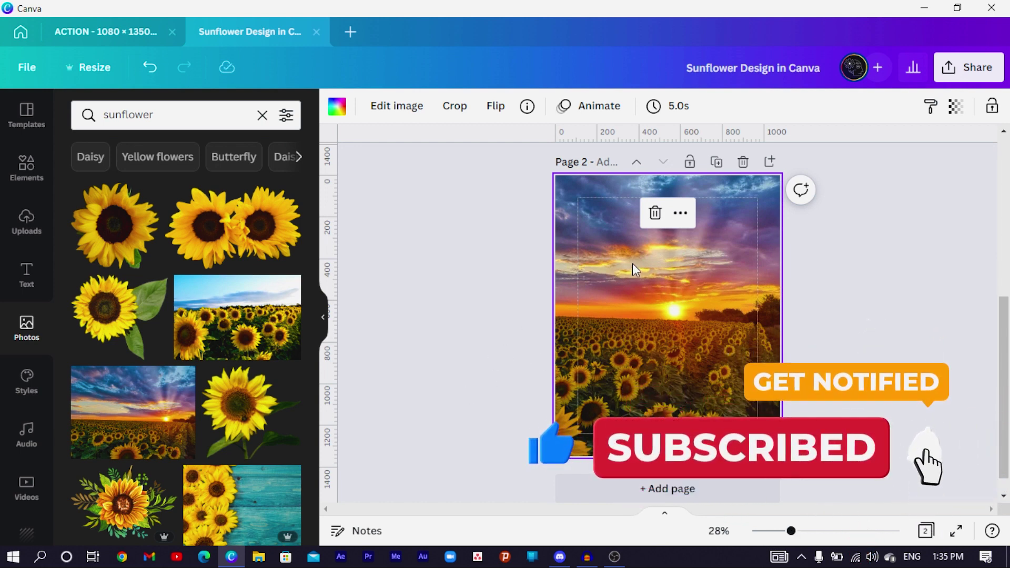
# Add a golden-yellow rectangle, stretch it over the whole page and align it to the page's middle
pyautogui.press('r')
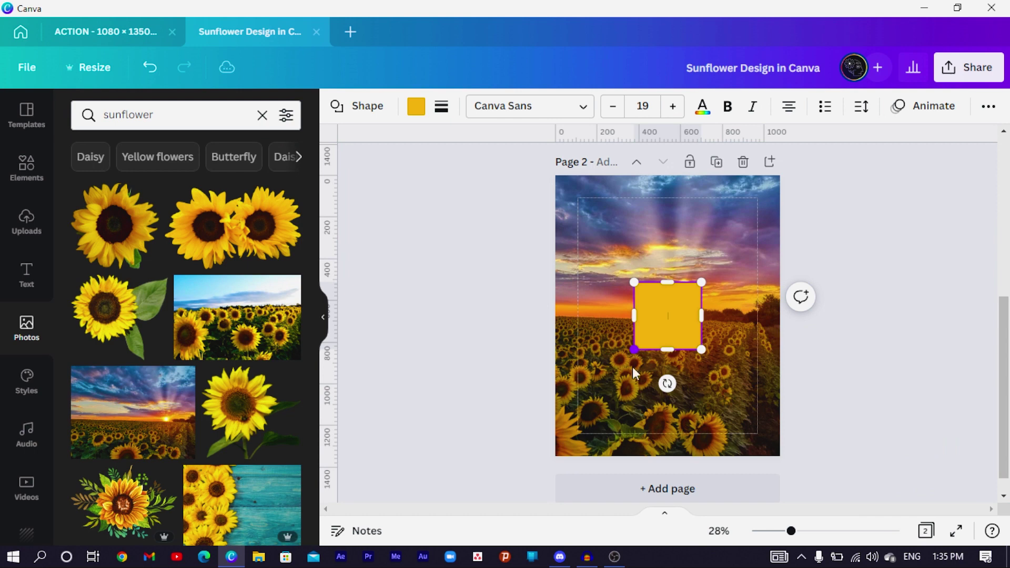
pyautogui.moveTo(634, 368); pyautogui.dragTo(555, 458)
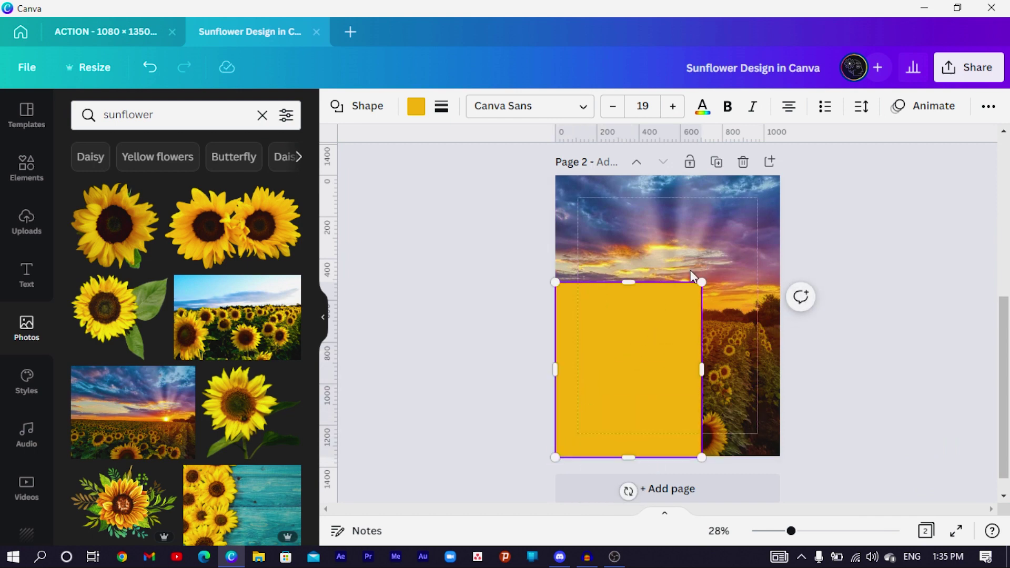
pyautogui.moveTo(702, 282); pyautogui.dragTo(799, 168)
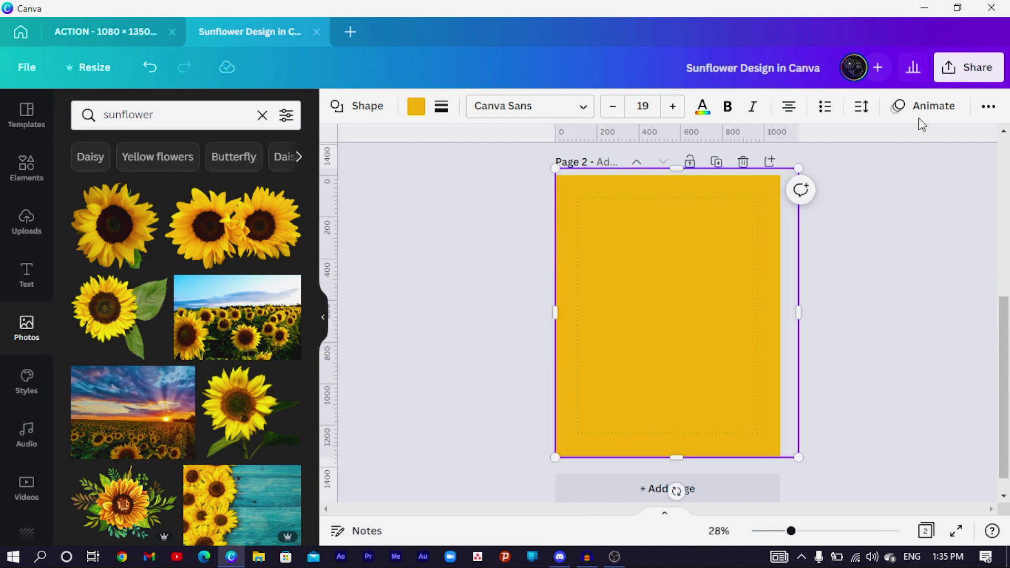
pyautogui.click(990, 108)
pyautogui.click(842, 143)
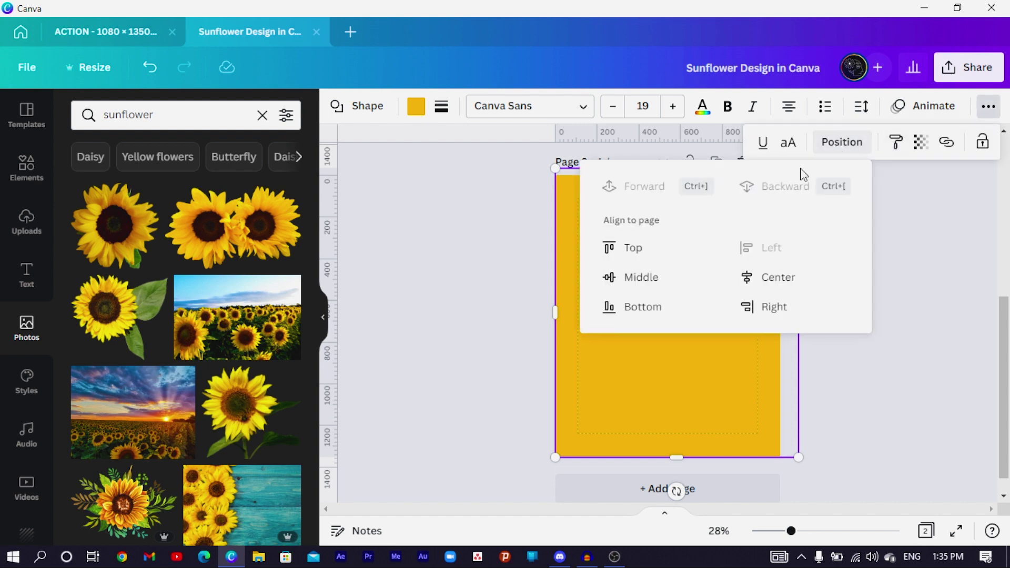
pyautogui.click(629, 280)
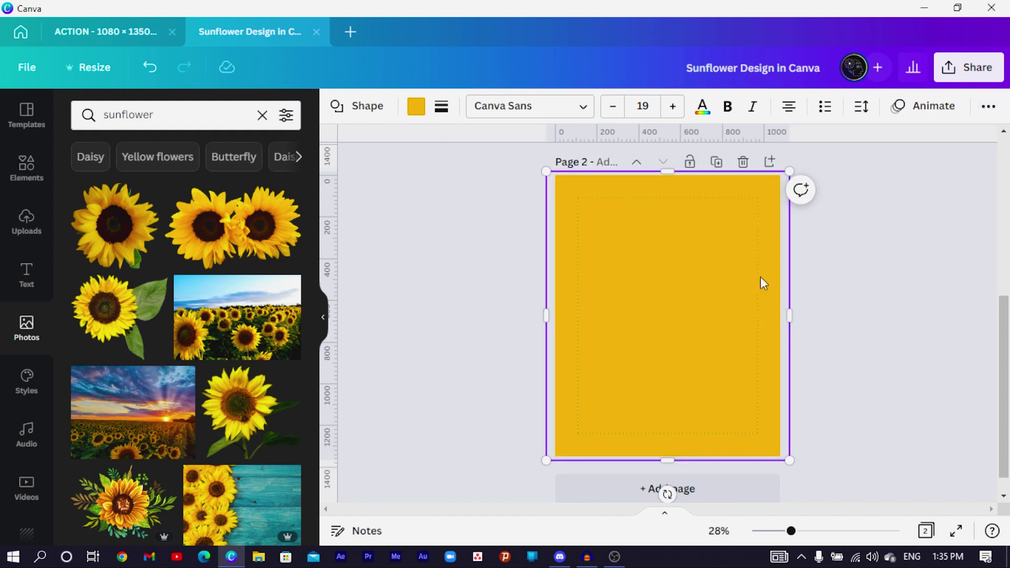
# Lower the yellow rectangle's transparency value to about 63 so the background photo shows through
pyautogui.click(988, 108)
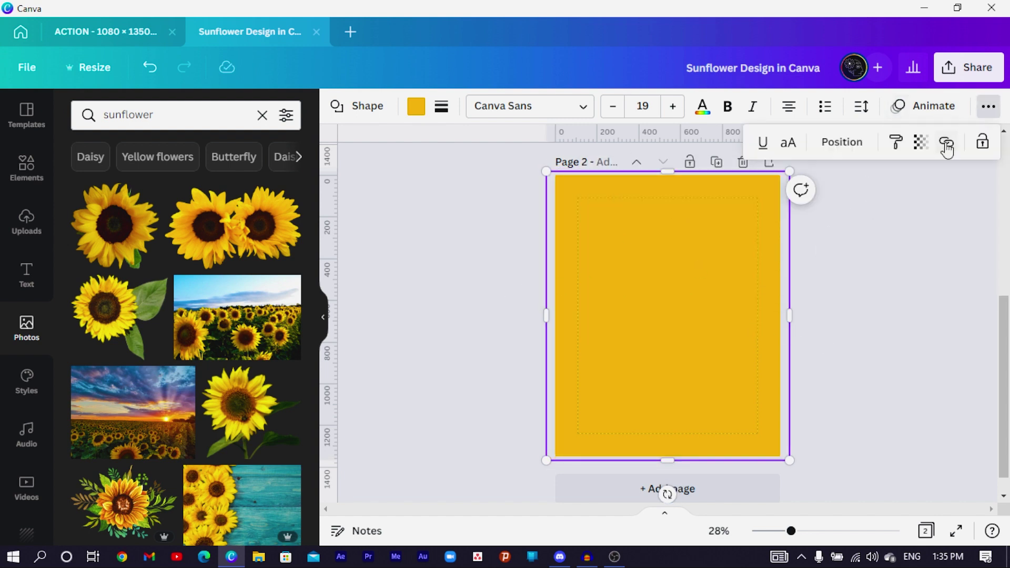
pyautogui.click(922, 143)
pyautogui.moveTo(916, 208); pyautogui.dragTo(886, 211)
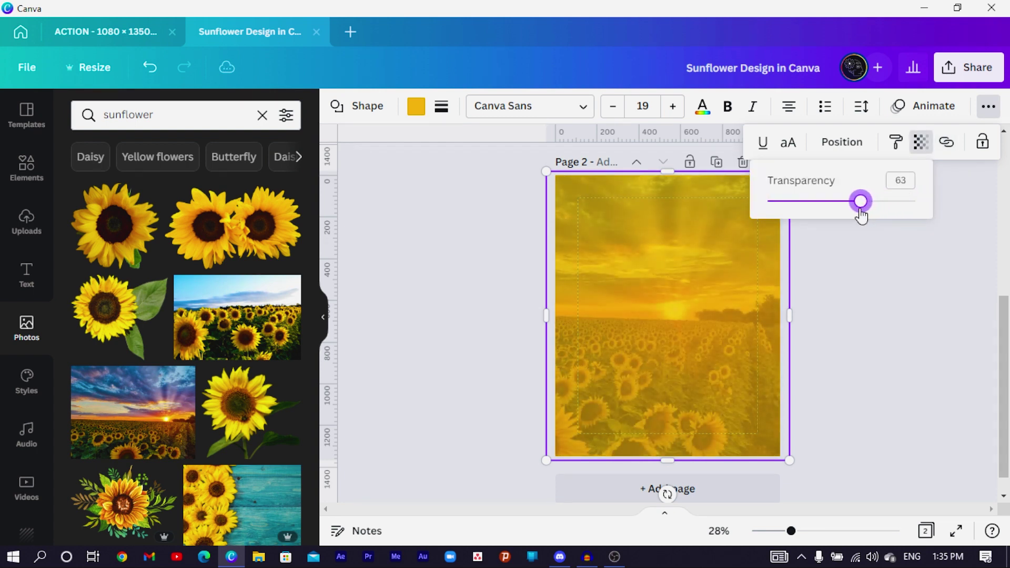
pyautogui.click(854, 309)
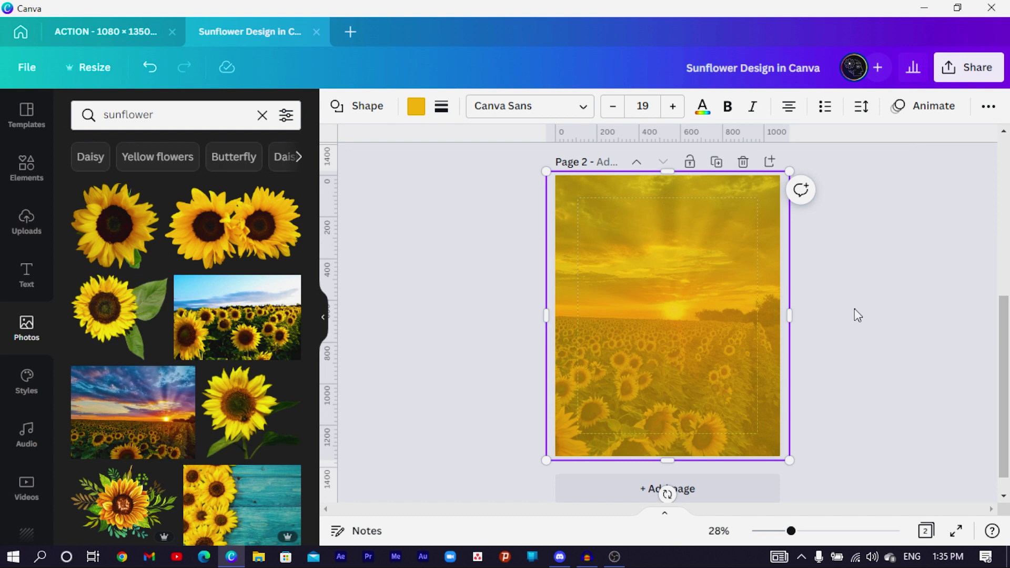
pyautogui.click(855, 309)
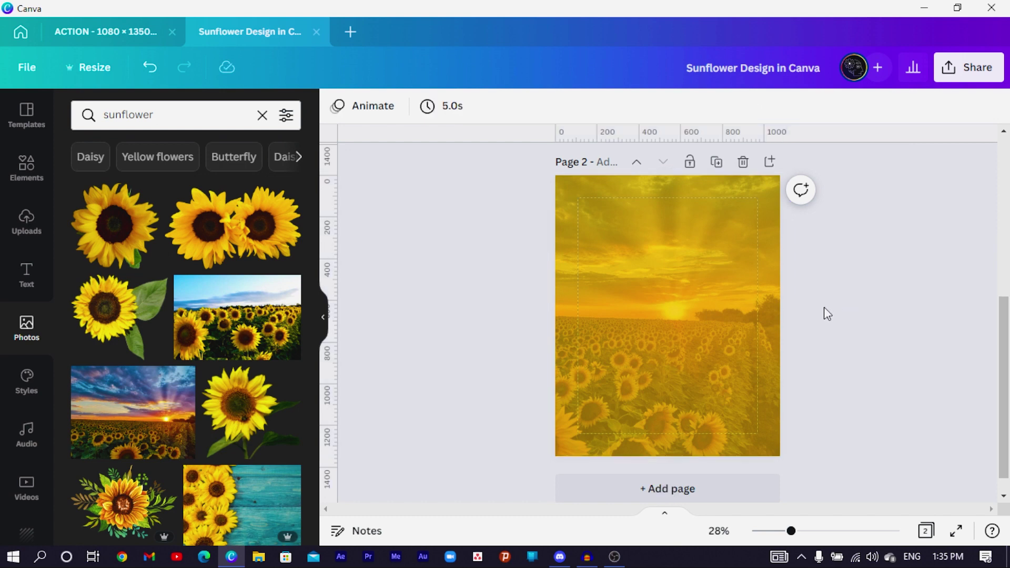
# Add the double-sunflower photo, tilt it counterclockwise and enlarge it across the upper part of the page
pyautogui.click(229, 232)
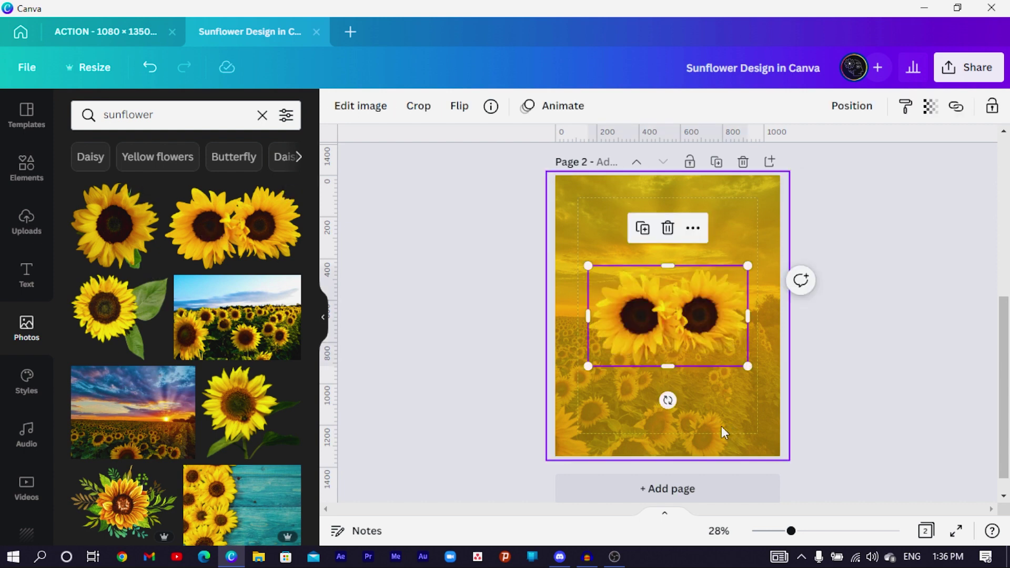
pyautogui.moveTo(667, 400); pyautogui.dragTo(547, 472)
pyautogui.moveTo(608, 307); pyautogui.dragTo(591, 226)
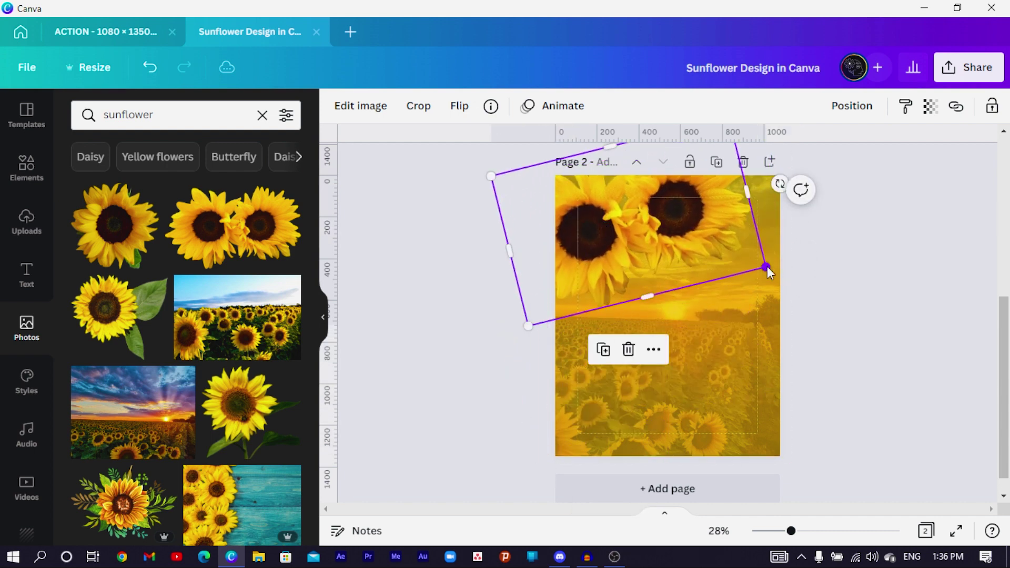
pyautogui.moveTo(768, 271); pyautogui.dragTo(810, 297)
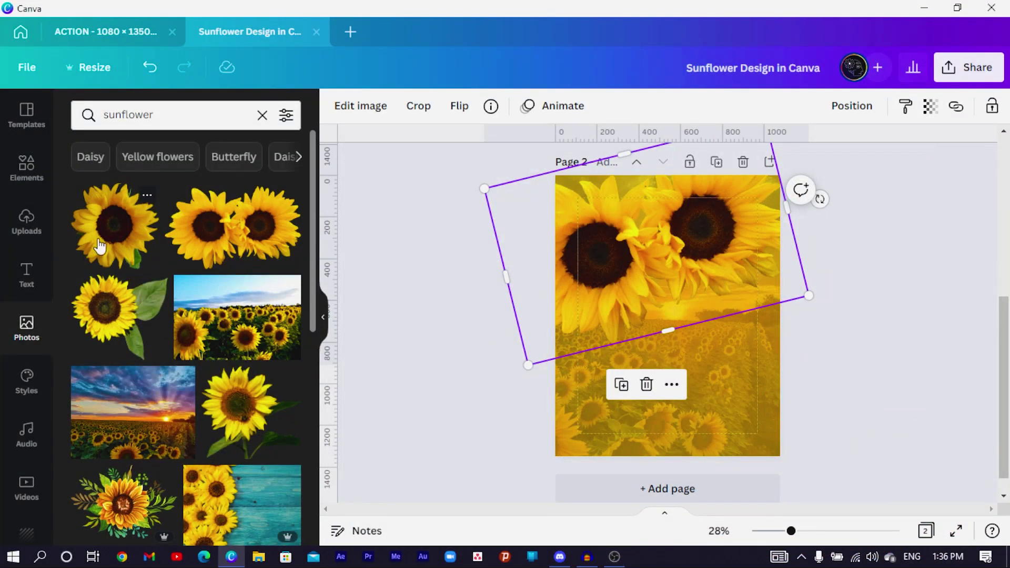
# Place a single sunflower in the page's lower-right corner and a duplicate in the lower-left corner, shrunk to about 510 × 498
pyautogui.click(100, 245)
pyautogui.moveTo(678, 339); pyautogui.dragTo(735, 412)
pyautogui.moveTo(810, 466); pyautogui.dragTo(776, 433)
pyautogui.moveTo(724, 398); pyautogui.dragTo(614, 410)
pyautogui.hotkey('ctrl', 'd')
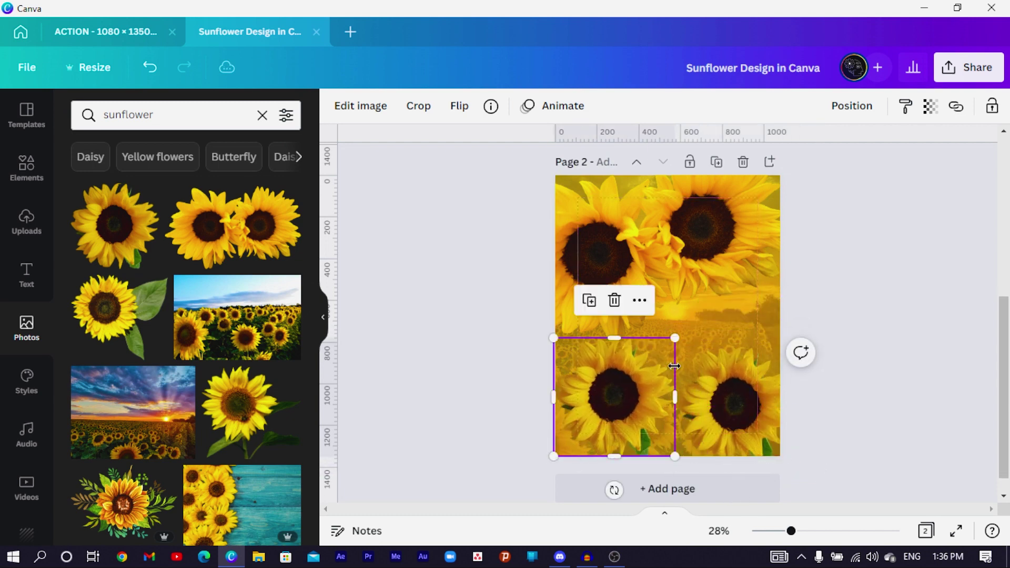
pyautogui.moveTo(675, 338); pyautogui.dragTo(661, 352)
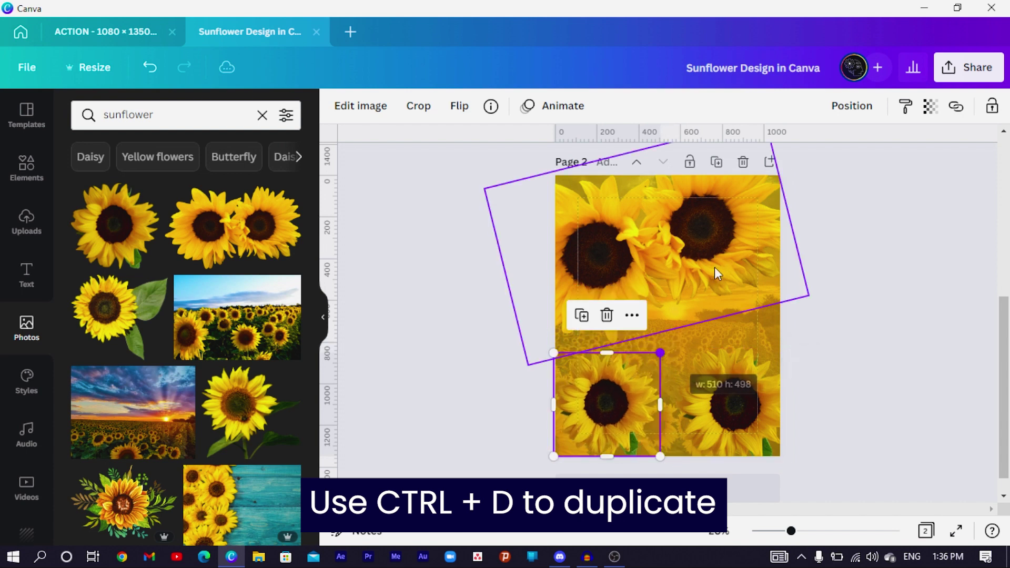
# Adjust the double-sunflower image's blur to 14
pyautogui.click(718, 273)
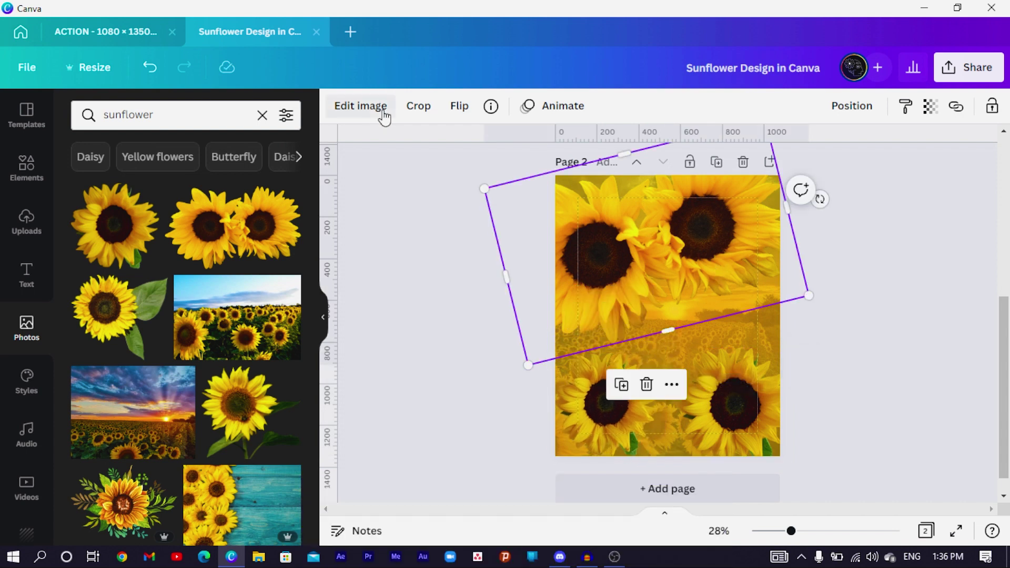
pyautogui.click(347, 115)
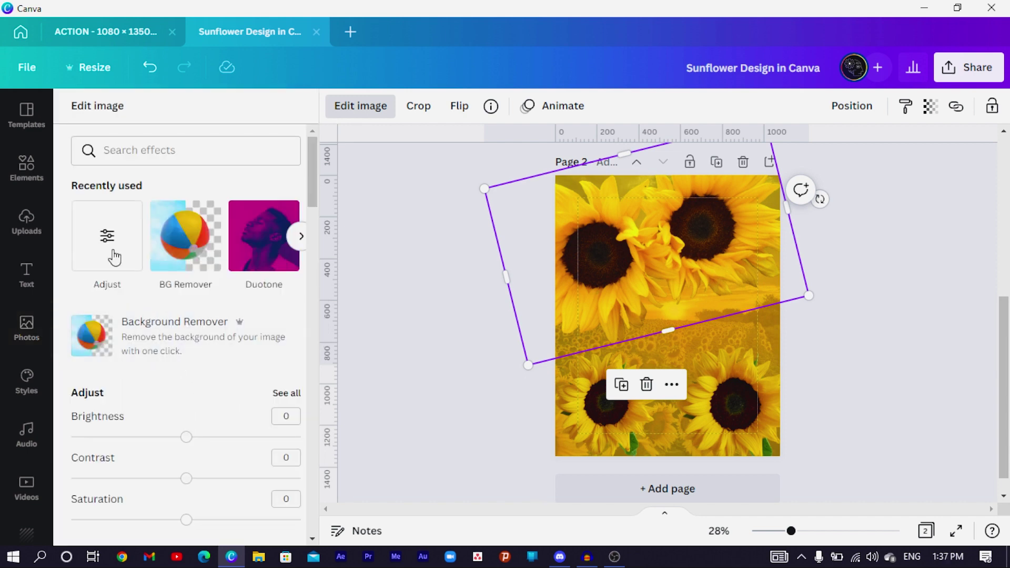
pyautogui.click(113, 257)
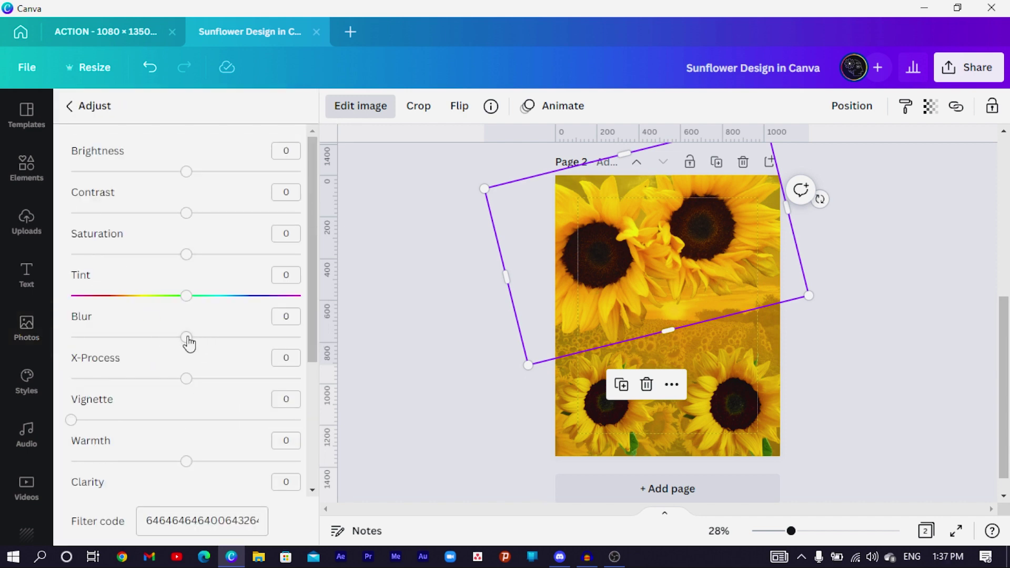
pyautogui.moveTo(195, 341); pyautogui.dragTo(199, 341)
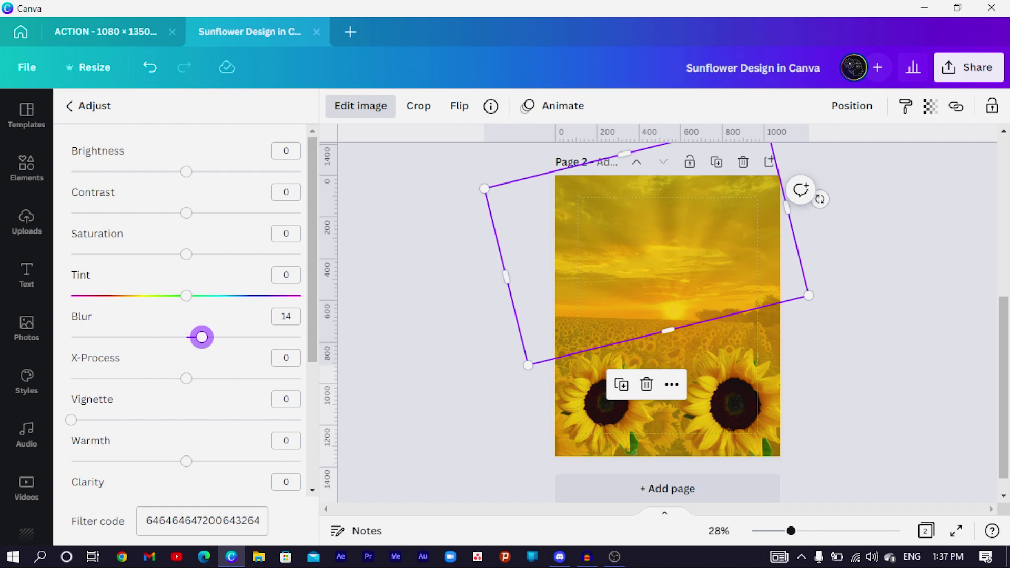
# Blur both lower sunflowers, with the lower-left one's blur at about 18
pyautogui.hotkey('ctrl', 'z')
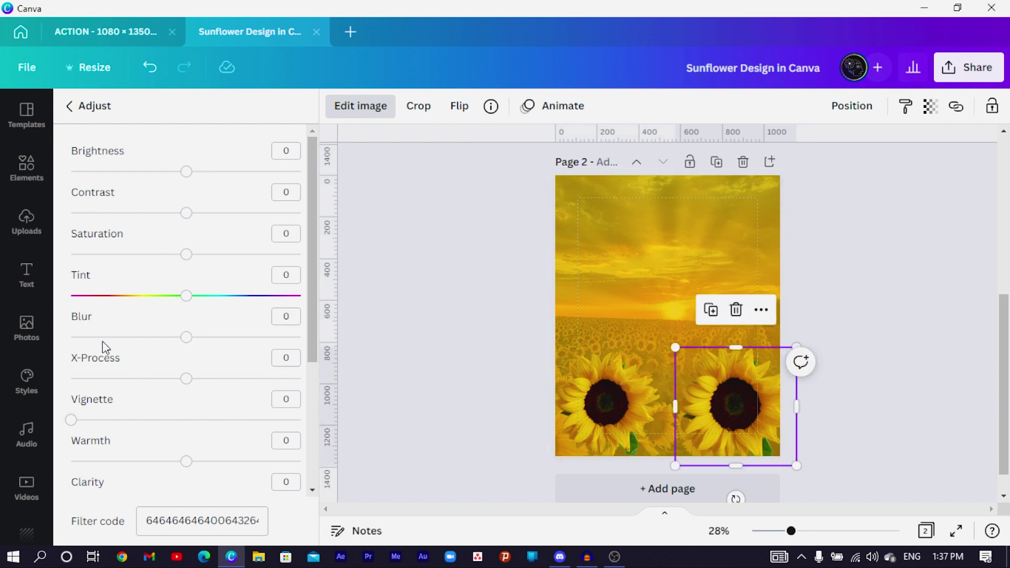
pyautogui.hotkey('ctrl', 'z')
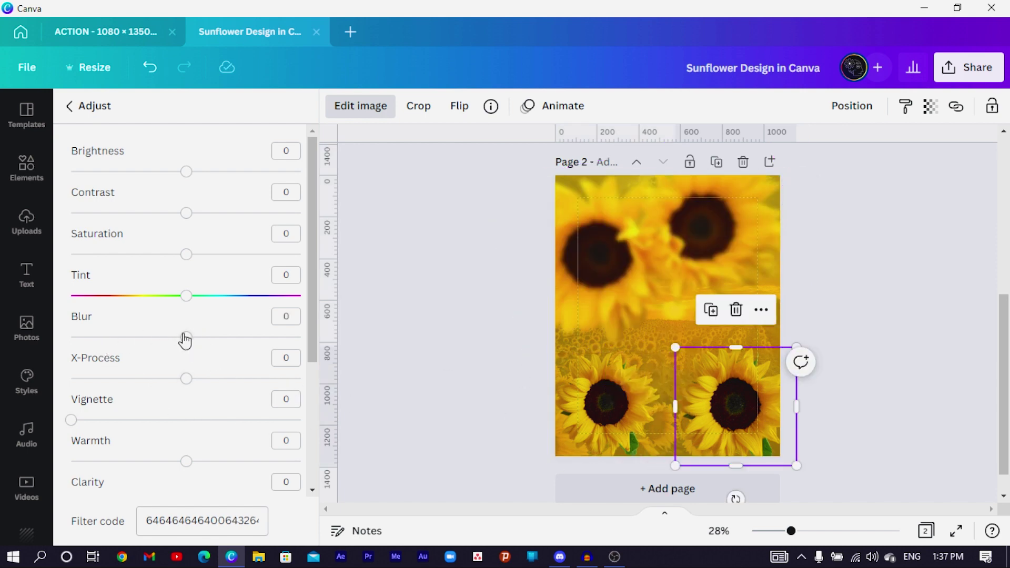
pyautogui.moveTo(186, 339); pyautogui.dragTo(203, 339)
pyautogui.press('Tab')
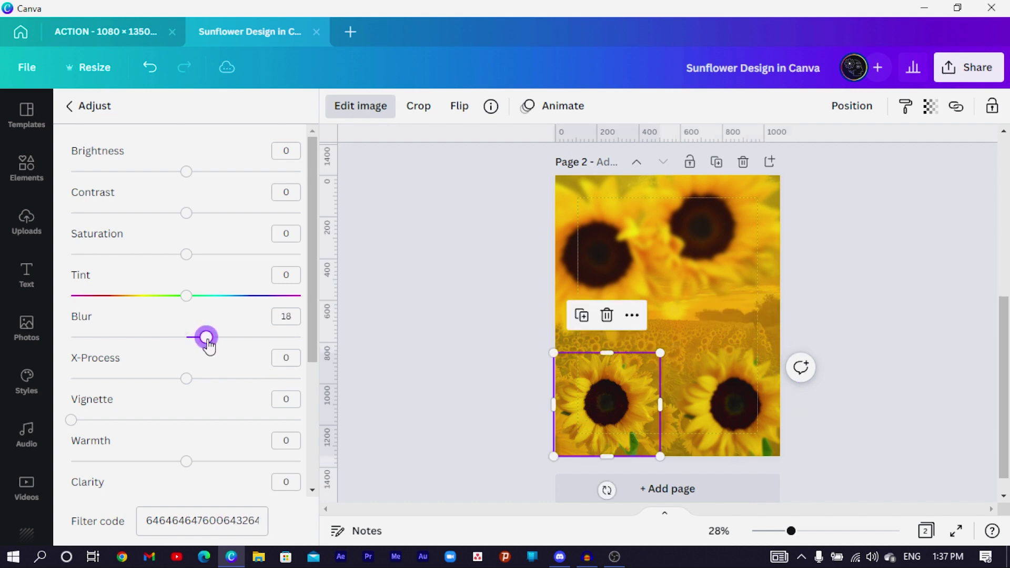
# Enlarge the blurred double-sunflower image further and shift it slightly upward on the page
pyautogui.click(645, 282)
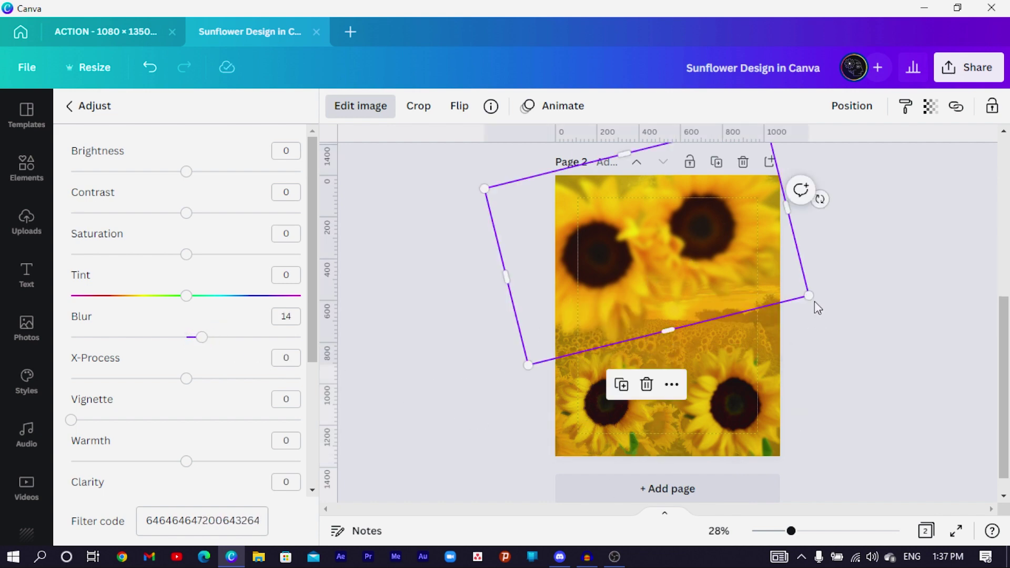
pyautogui.moveTo(825, 308); pyautogui.dragTo(855, 314)
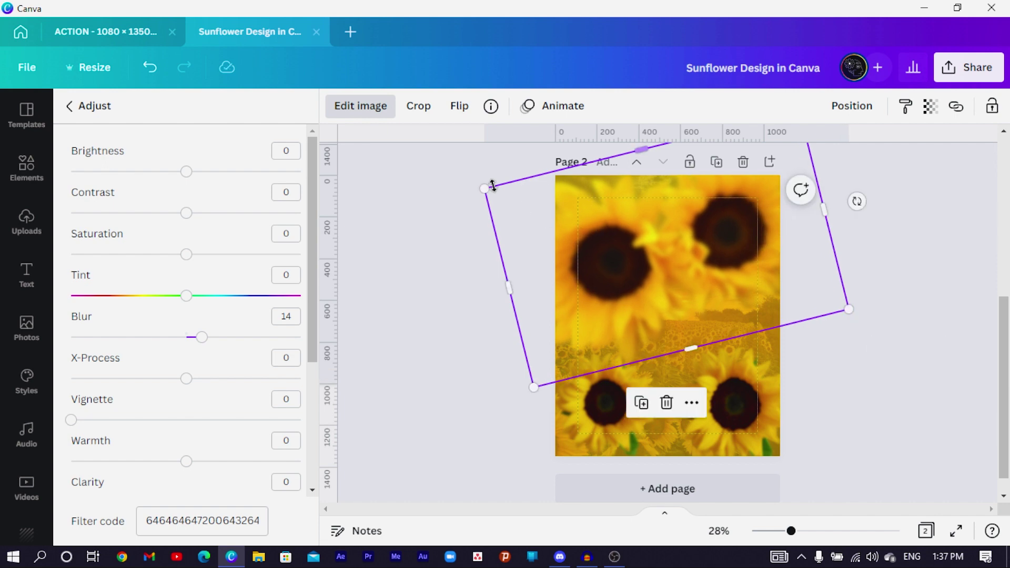
pyautogui.moveTo(481, 185); pyautogui.dragTo(471, 185)
pyautogui.moveTo(575, 226)
pyautogui.mouseDown()
pyautogui.moveTo(578, 205)
pyautogui.moveTo(575, 222)
pyautogui.mouseUp()
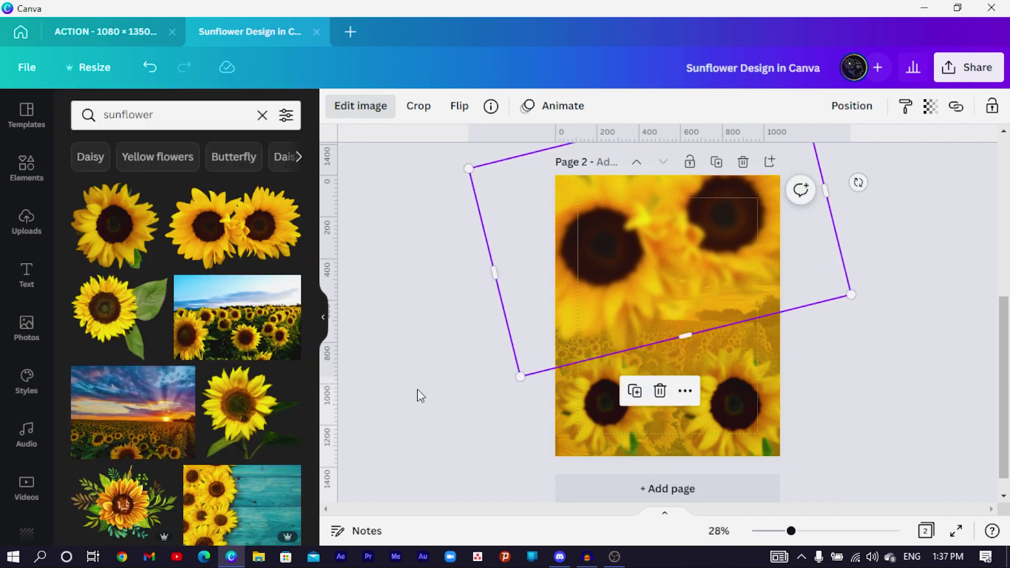
pyautogui.click(418, 396)
# Add the recently used portrait photo of the woman in a beige bodysuit to the sunflower page
pyautogui.click(21, 179)
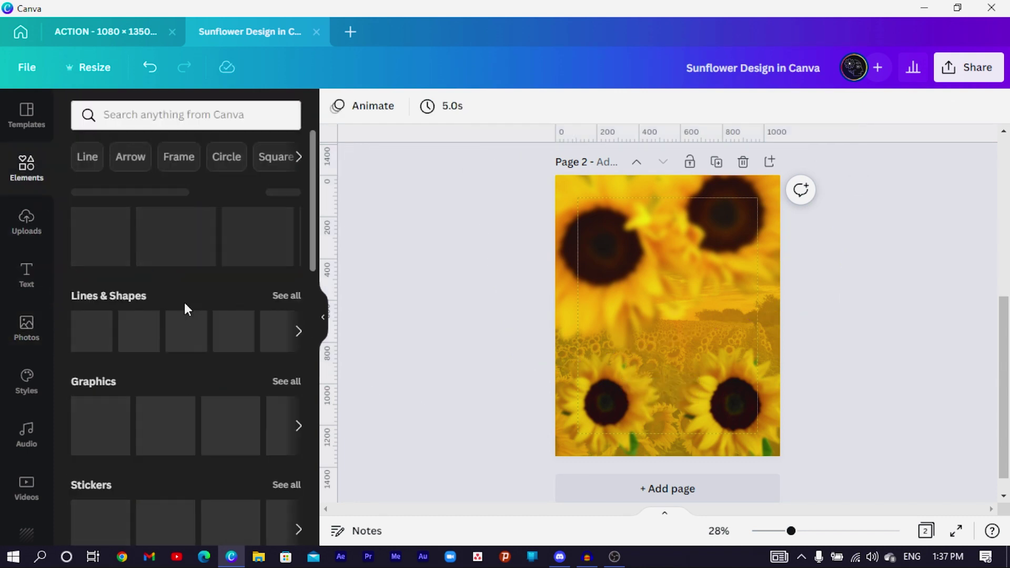
pyautogui.click(232, 115)
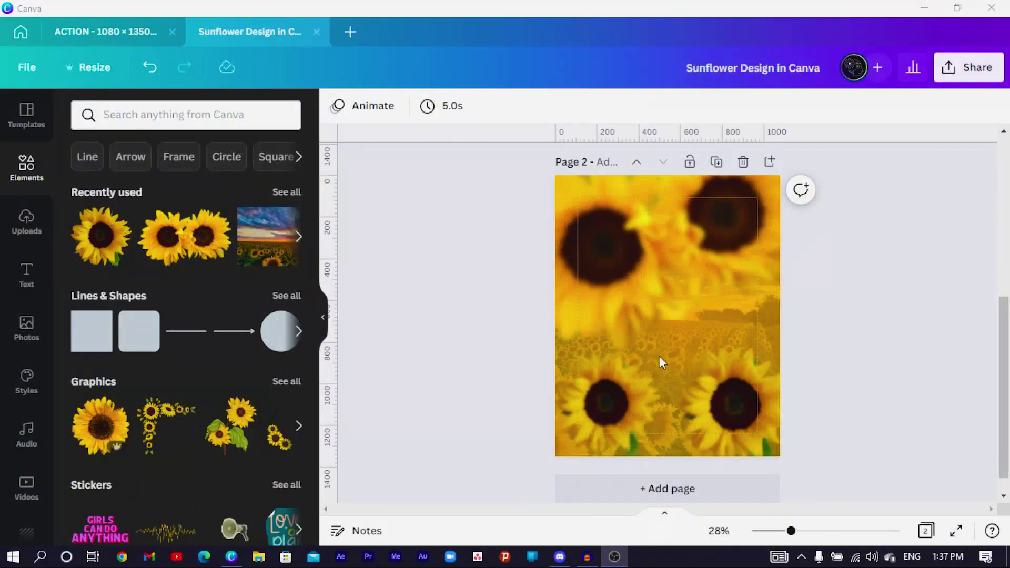
pyautogui.click(284, 193)
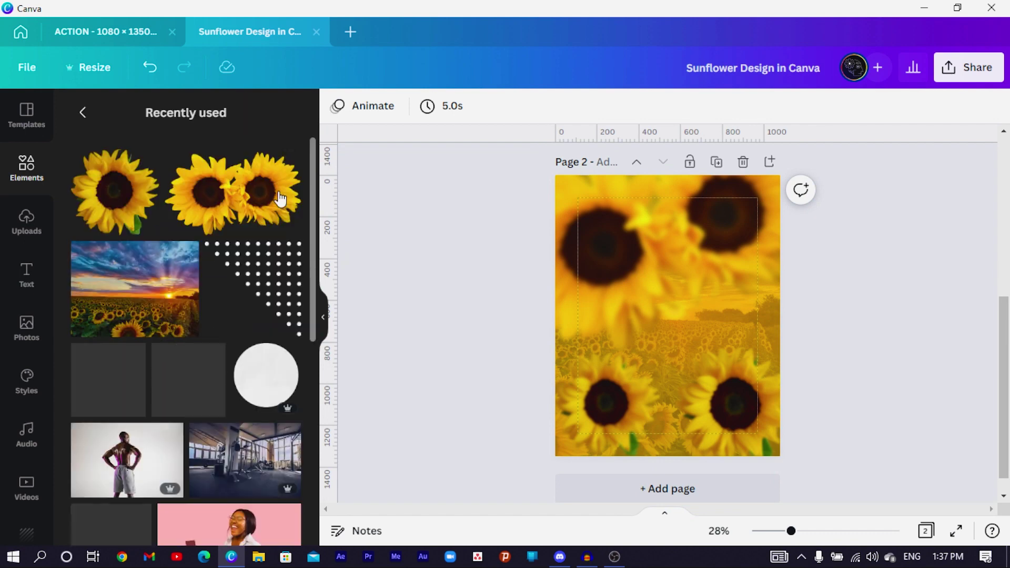
pyautogui.scroll(-2, 248, 279)
pyautogui.scroll(-6, 254, 287)
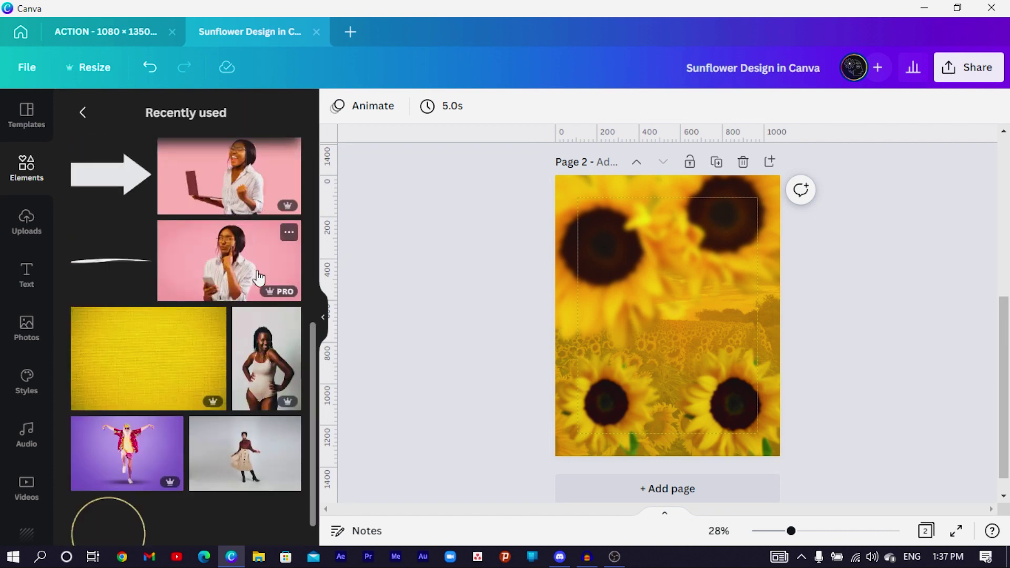
pyautogui.scroll(-1, 257, 316)
pyautogui.click(256, 318)
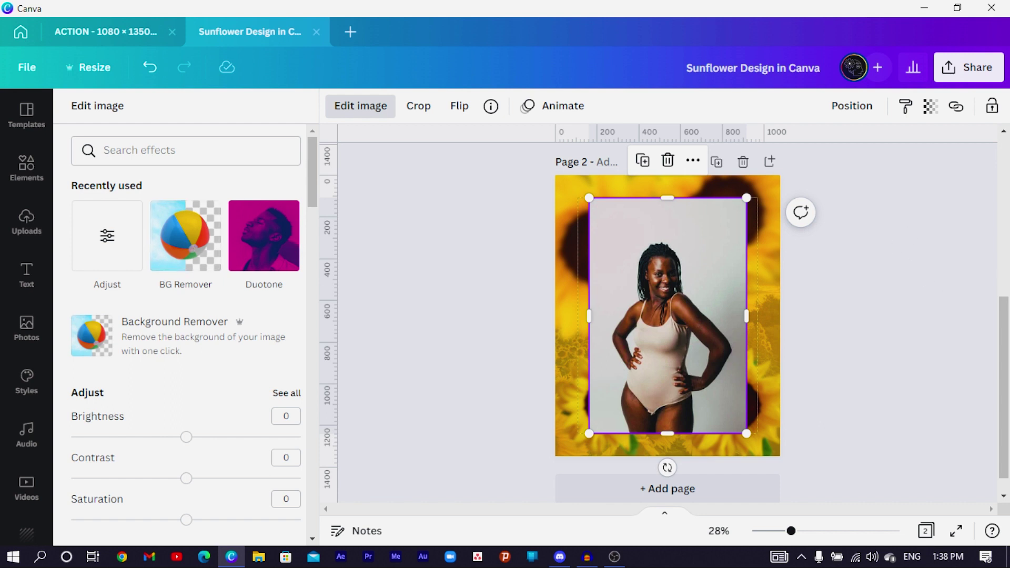
# Remove the background from the woman's photo and crop its lower and upper edges, leaving her upper body
pyautogui.click(186, 236)
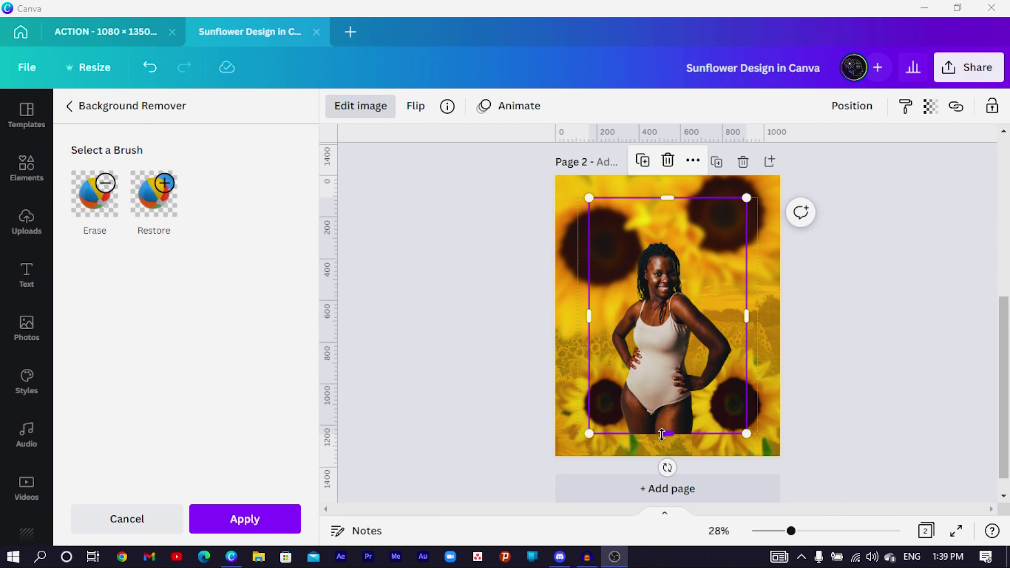
pyautogui.moveTo(661, 432); pyautogui.dragTo(653, 385)
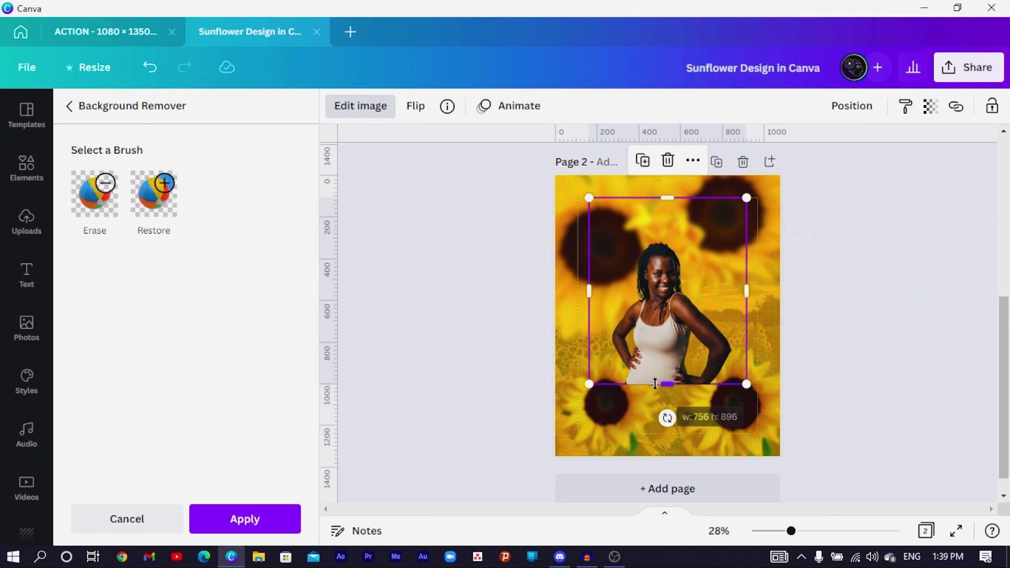
pyautogui.moveTo(664, 202); pyautogui.dragTo(664, 232)
# Enlarge the woman's cutout to span the page, centre it on the page's lower edge and apply the background removal
pyautogui.moveTo(651, 314); pyautogui.dragTo(624, 387)
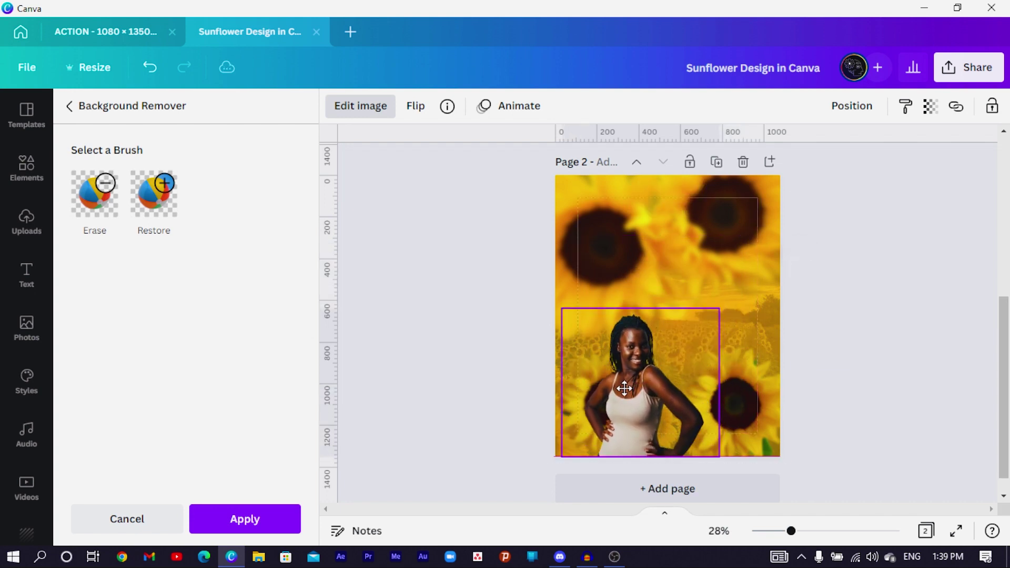
pyautogui.moveTo(728, 291); pyautogui.dragTo(802, 181)
pyautogui.moveTo(771, 216); pyautogui.dragTo(773, 217)
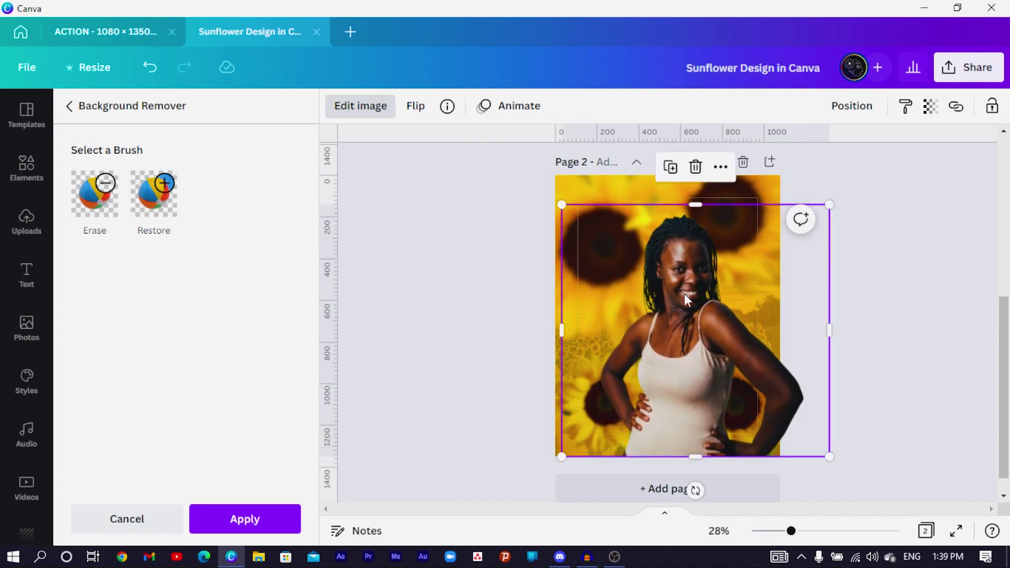
pyautogui.moveTo(684, 293); pyautogui.dragTo(665, 291)
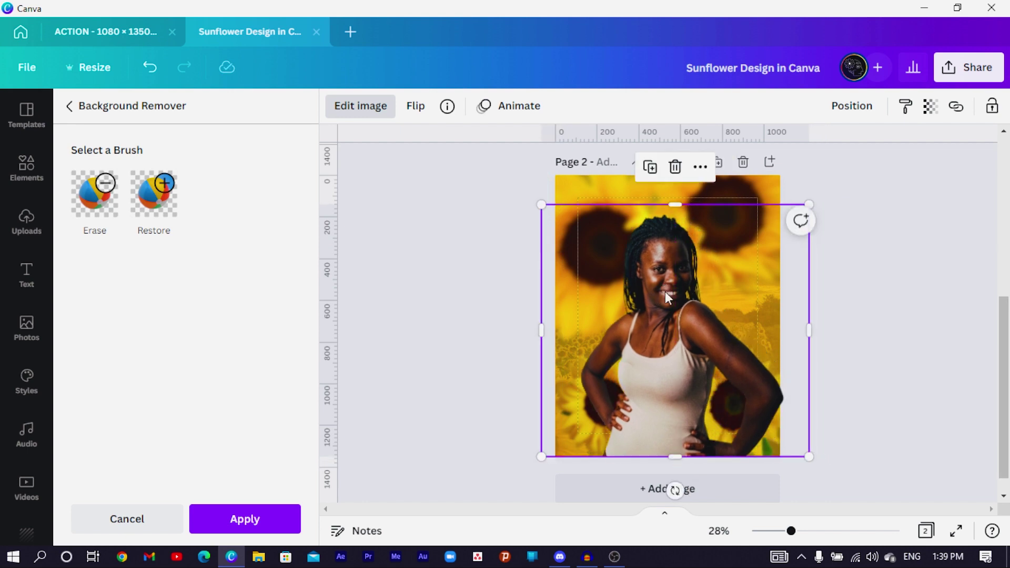
pyautogui.keyDown('ctrl'); pyautogui.scroll(3, 666, 292); pyautogui.keyUp('ctrl')
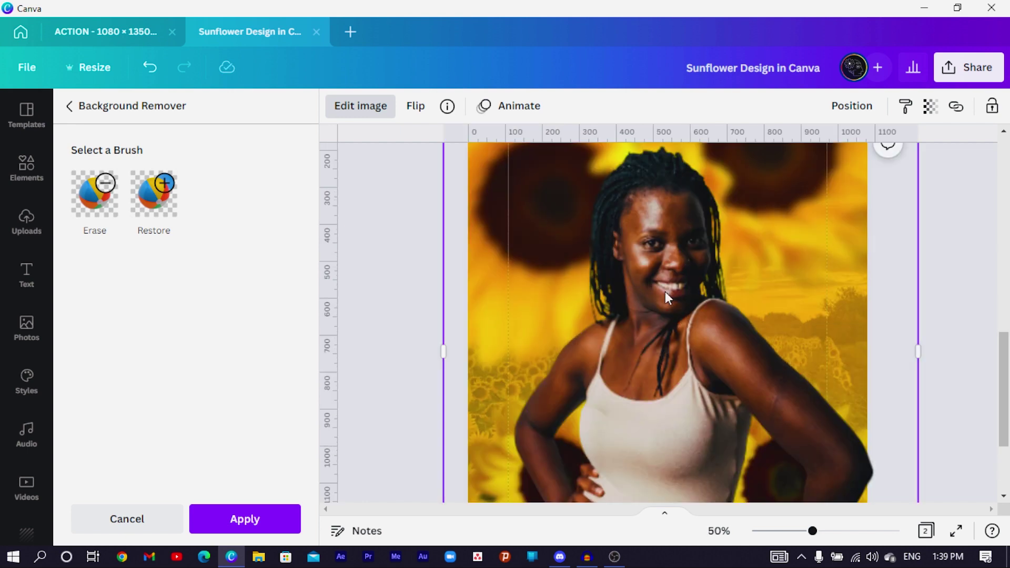
pyautogui.keyDown('ctrl'); pyautogui.scroll(2, 665, 291); pyautogui.keyUp('ctrl')
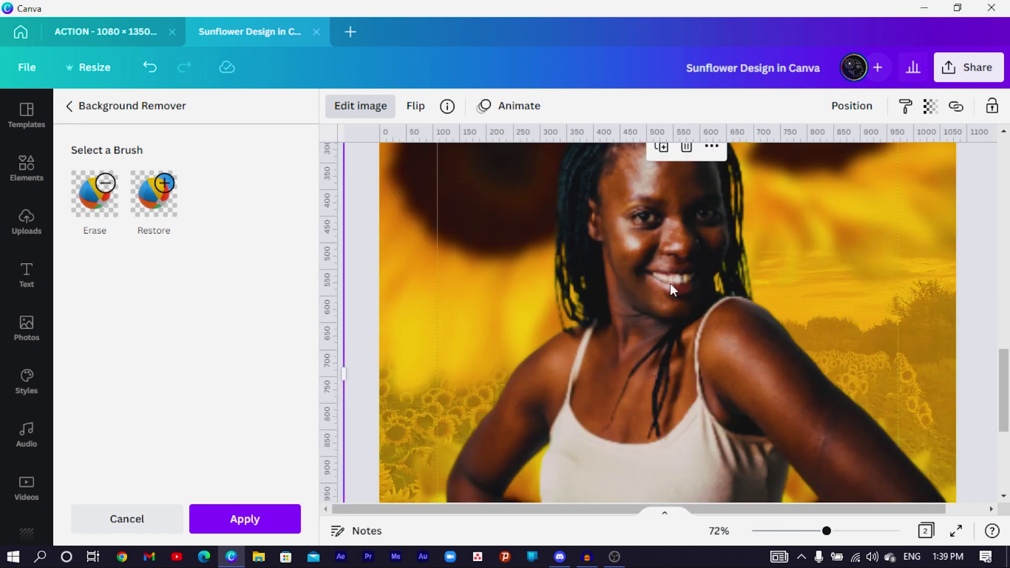
pyautogui.click(233, 523)
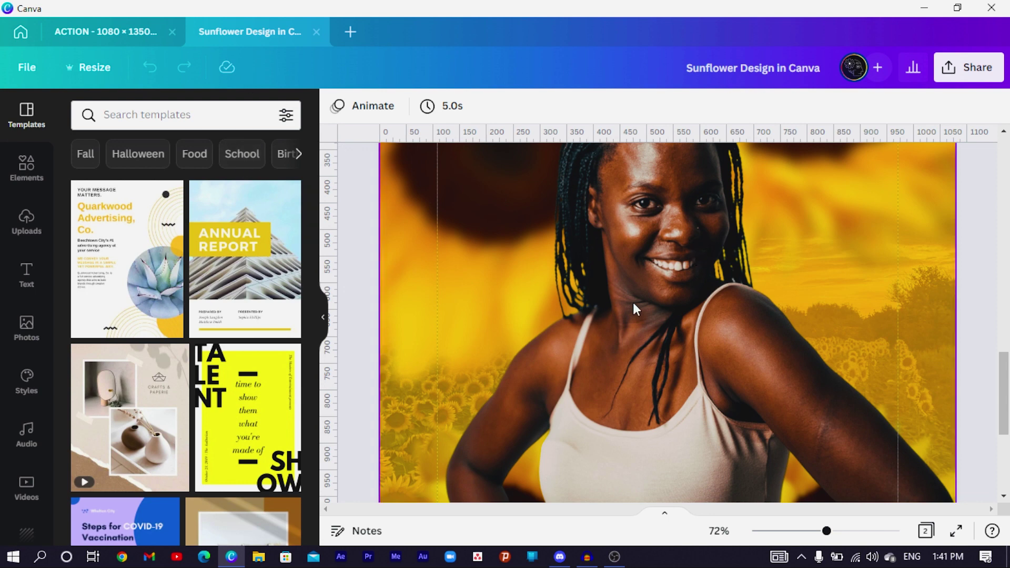
# Adjust the woman's photo to brightness -9, contrast 12, saturation 10 and blur -12
pyautogui.click(693, 311)
pyautogui.click(345, 105)
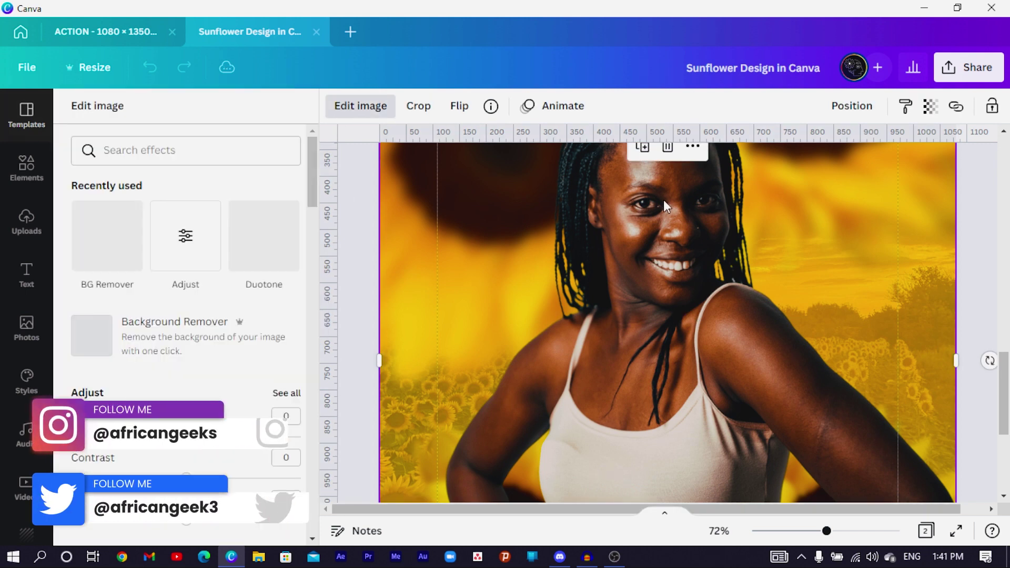
pyautogui.click(188, 254)
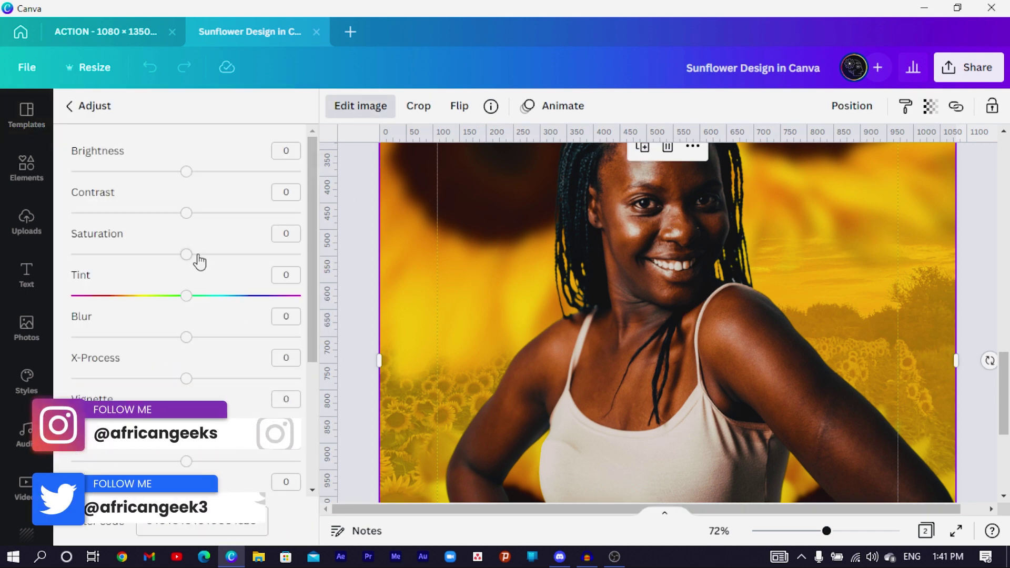
pyautogui.click(177, 173)
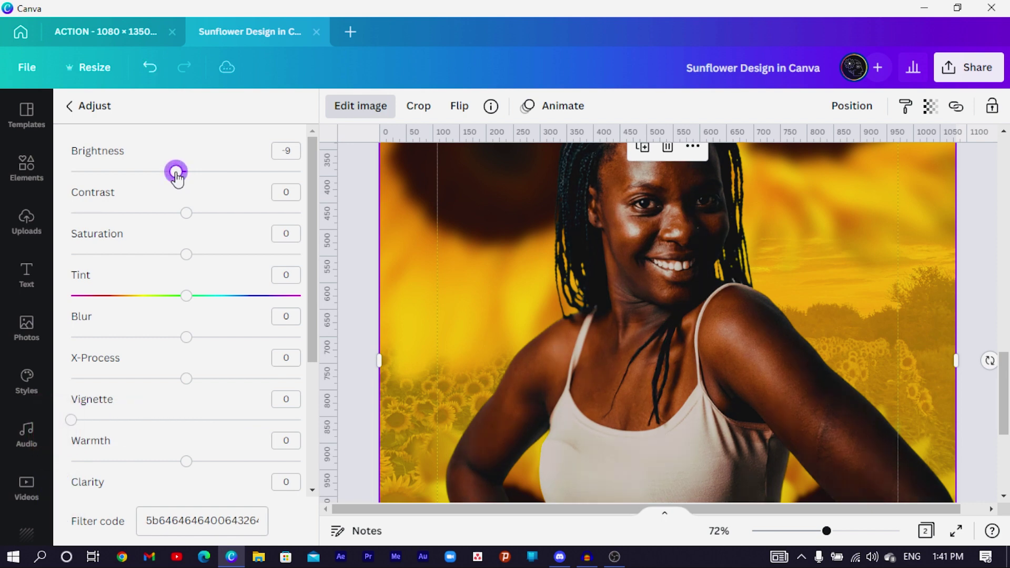
pyautogui.click(200, 213)
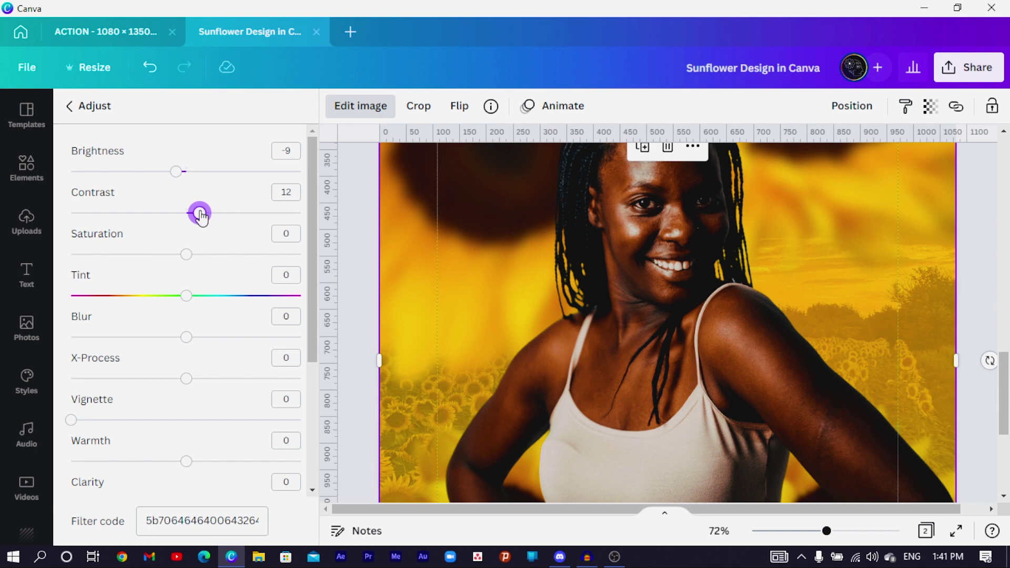
pyautogui.click(198, 256)
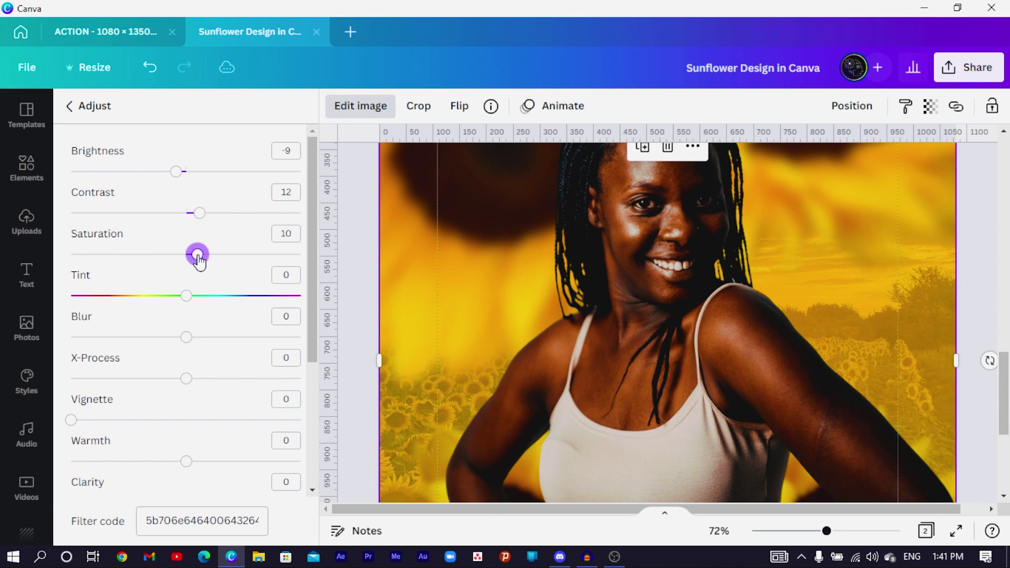
pyautogui.click(176, 339)
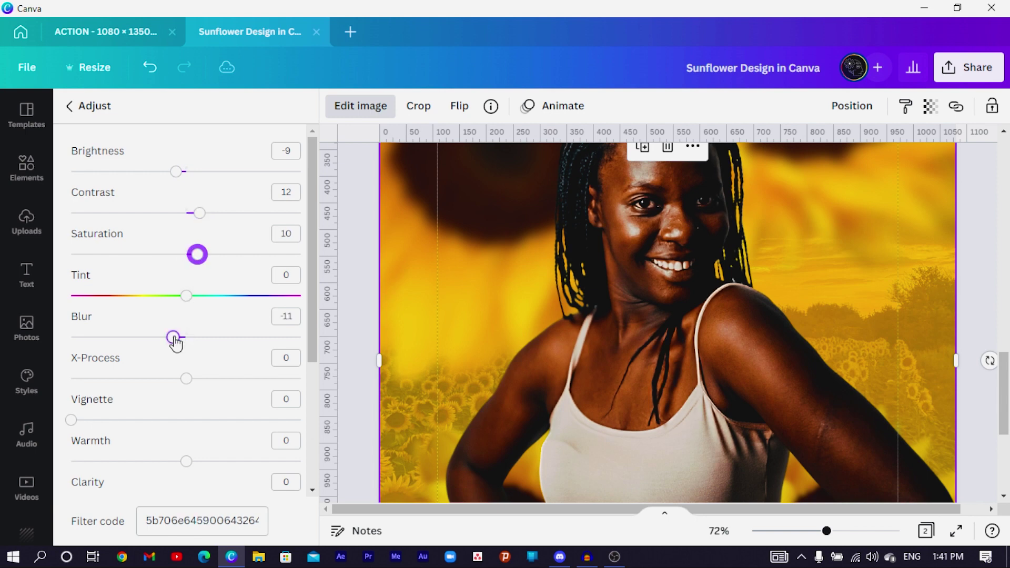
pyautogui.moveTo(175, 341)
pyautogui.mouseDown()
pyautogui.moveTo(185, 351)
pyautogui.moveTo(174, 349)
pyautogui.mouseUp()
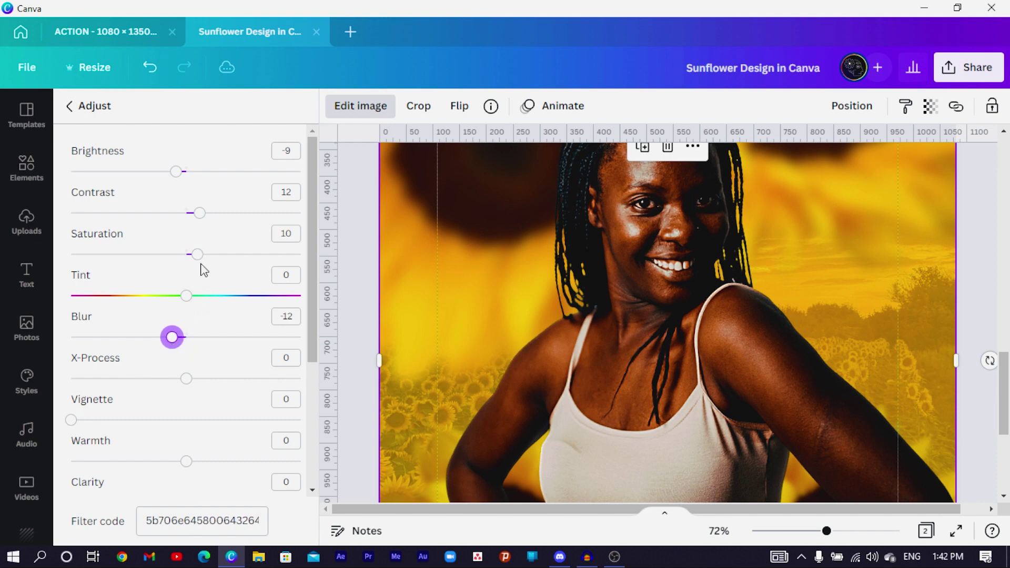
# Fine-tune the woman's photo, settling on a saturation of 10 and a contrast of 10
pyautogui.moveTo(201, 258); pyautogui.dragTo(206, 261)
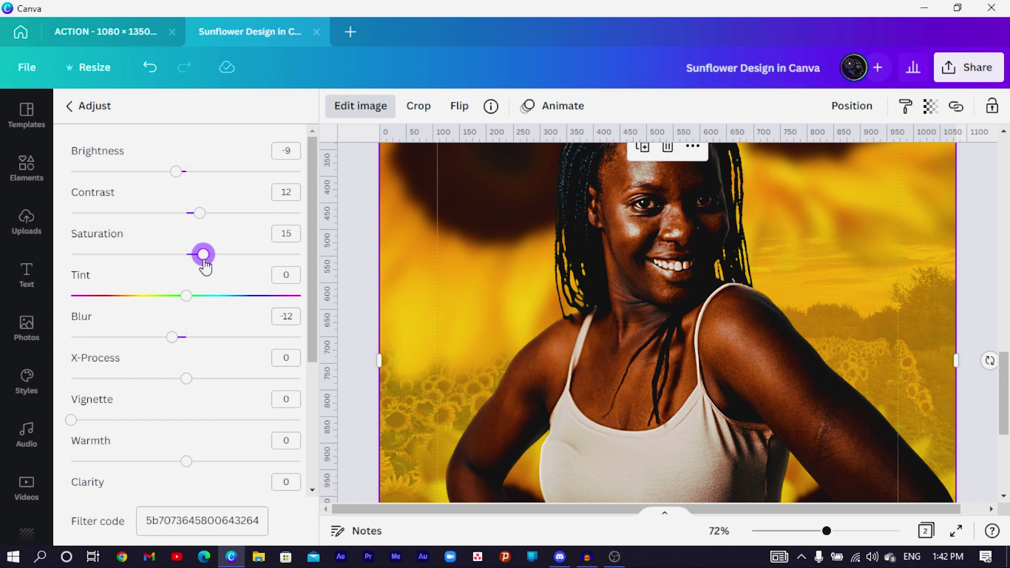
pyautogui.scroll(-5, 790, 405)
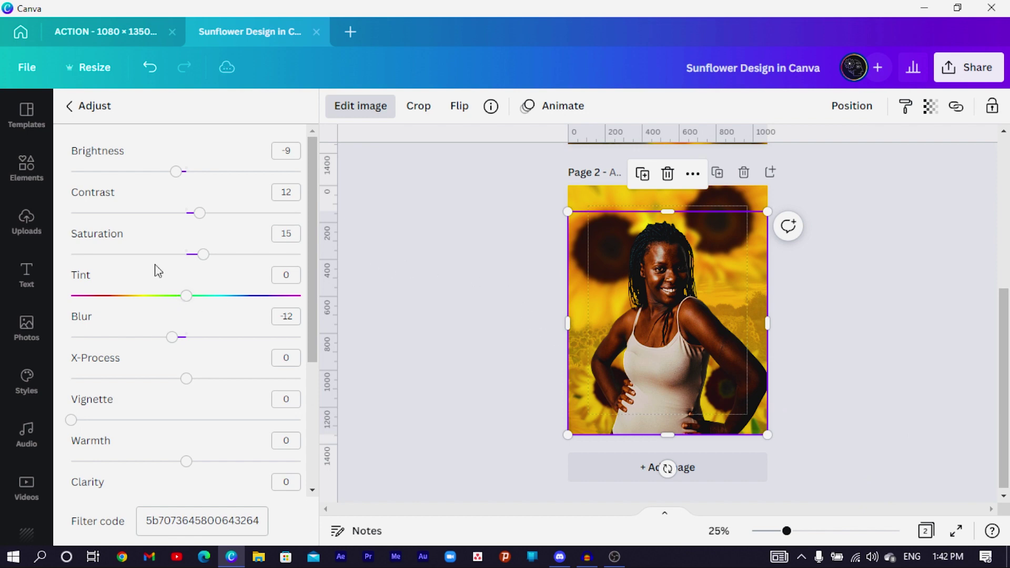
pyautogui.moveTo(204, 265); pyautogui.dragTo(199, 264)
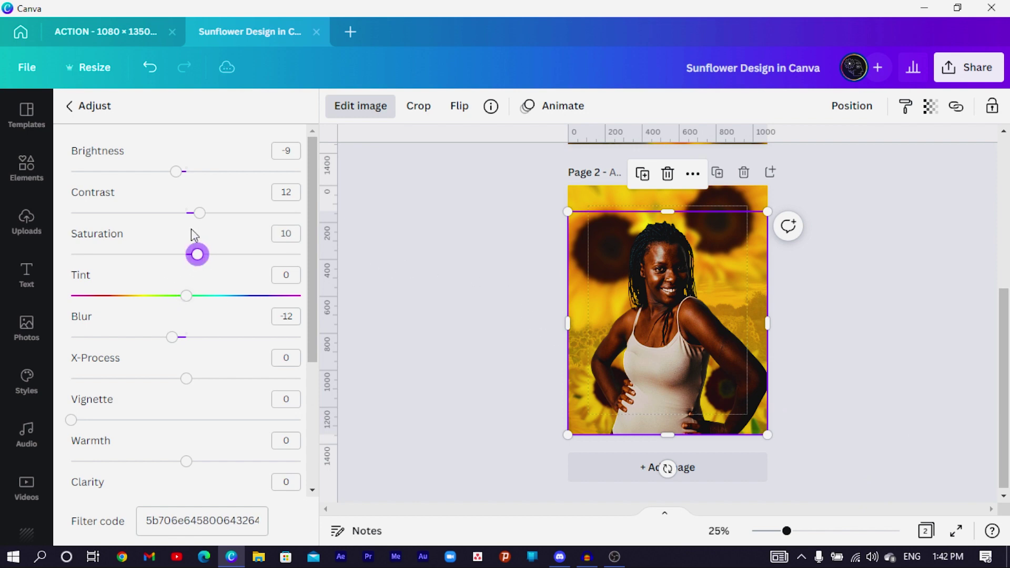
pyautogui.click(198, 213)
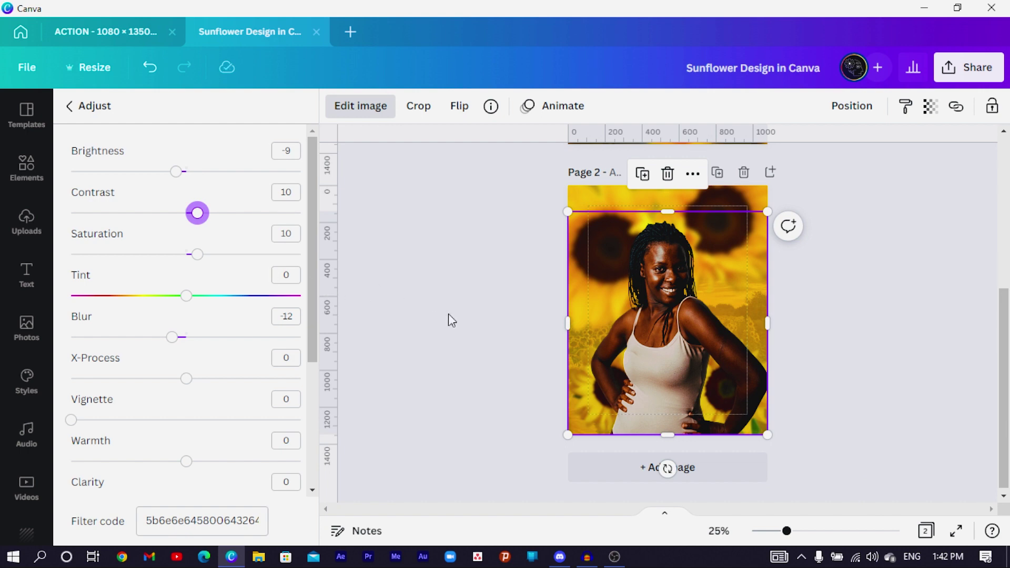
pyautogui.press('Escape')
# Duplicate the lower-left sunflower in front of the woman, enlarge the copy to about 850 × 830 and shift it partly below the page's edge
pyautogui.keyDown('ctrl'); pyautogui.scroll(3, 793, 394); pyautogui.keyUp('ctrl')
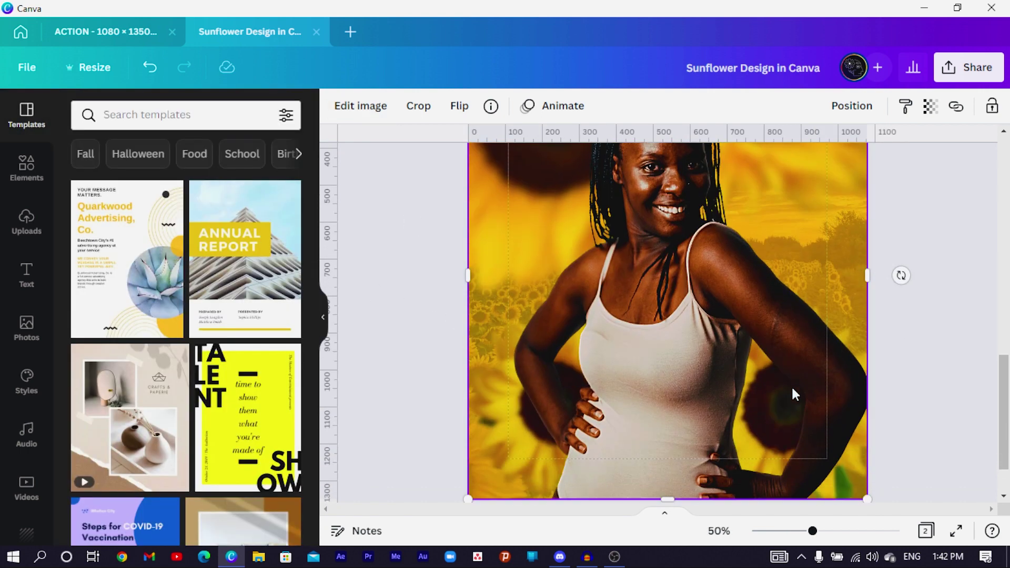
pyautogui.scroll(-2, 792, 389)
pyautogui.click(543, 356)
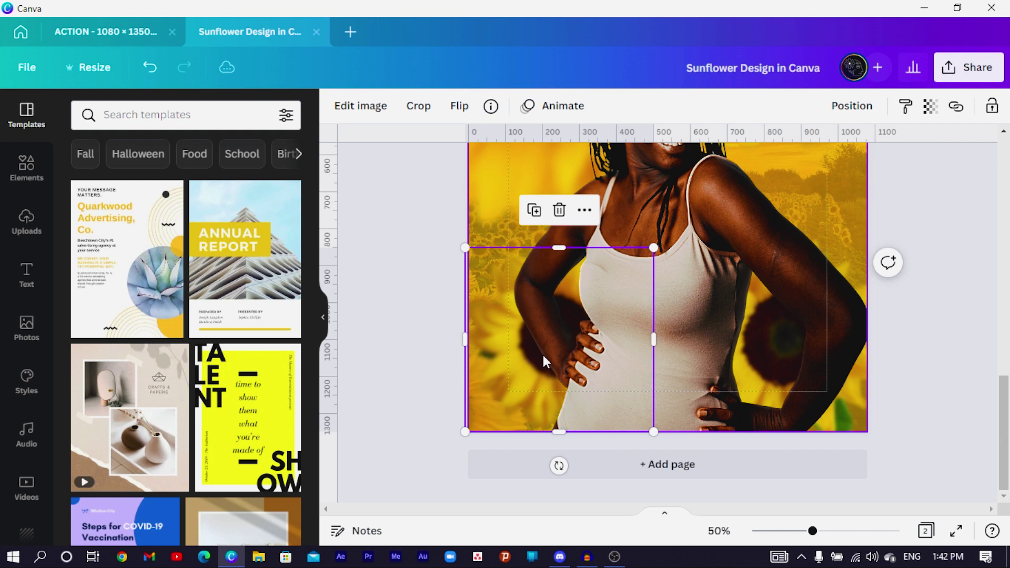
pyautogui.keyDown('shift'); pyautogui.click(586, 313); pyautogui.keyUp('shift')
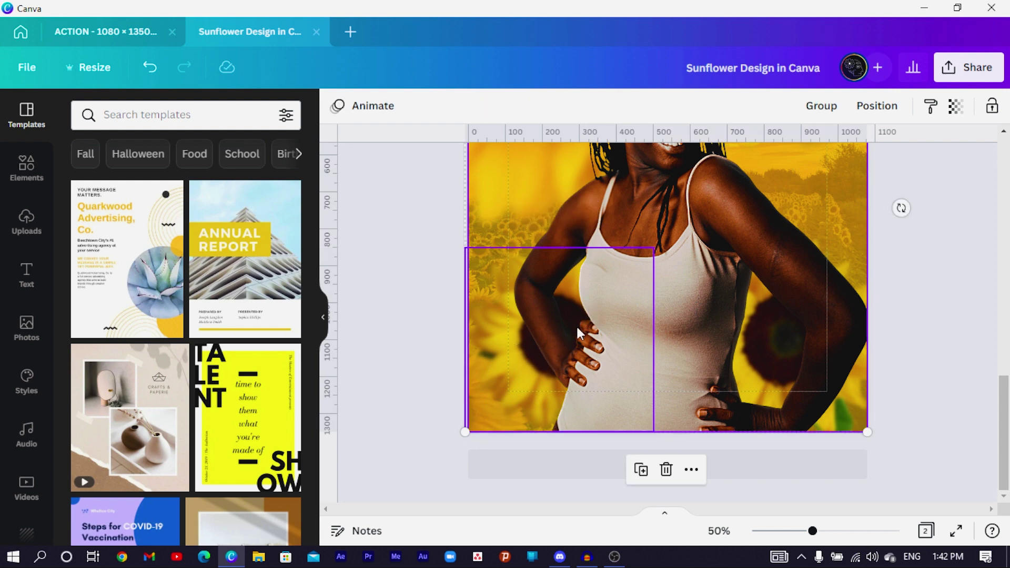
pyautogui.hotkey('ctrl', 'z')
pyautogui.click(431, 341)
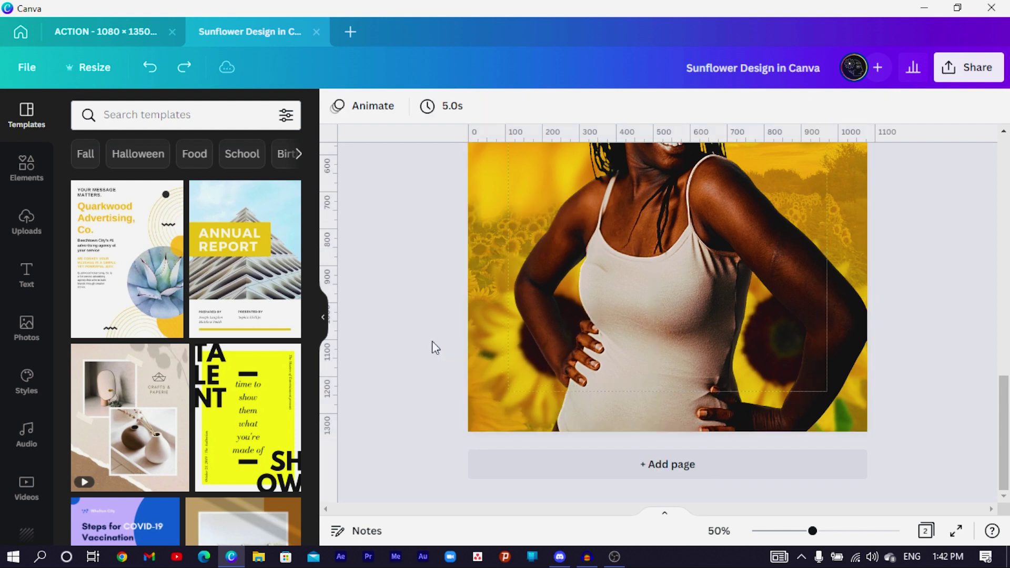
pyautogui.click(544, 349)
pyautogui.hotkey('ctrl', 'y')
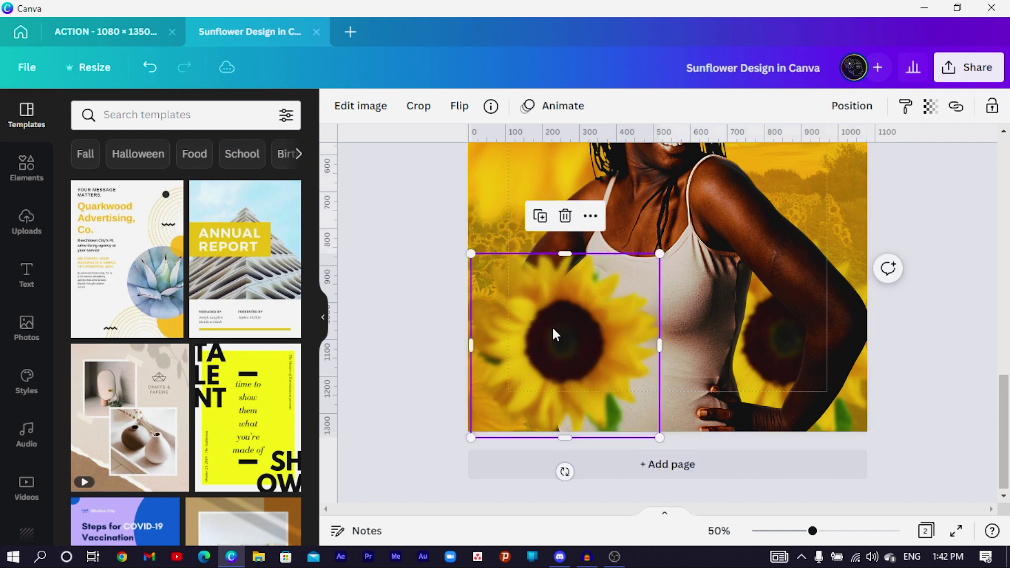
pyautogui.moveTo(651, 254); pyautogui.dragTo(826, 162)
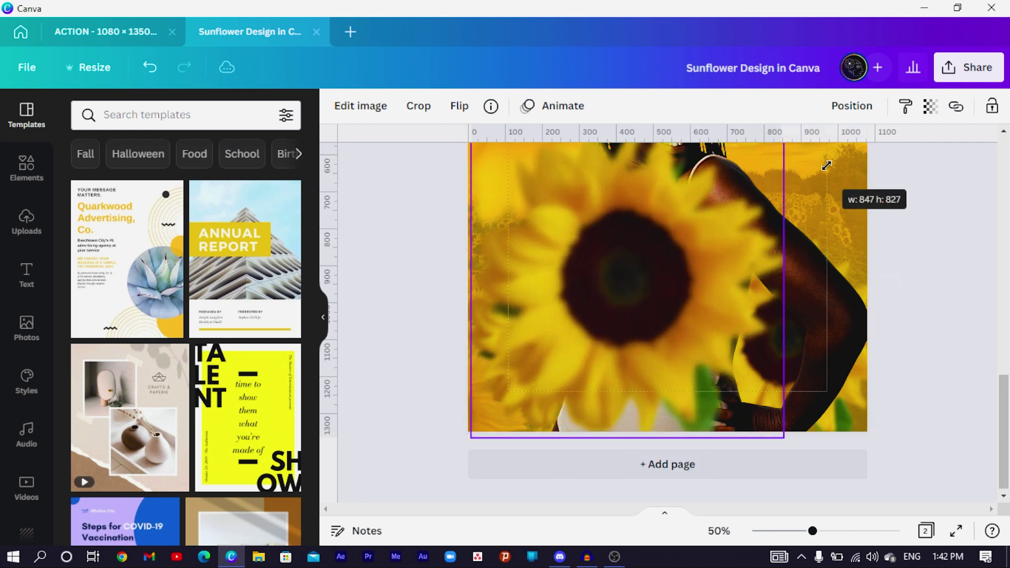
pyautogui.moveTo(636, 327); pyautogui.dragTo(637, 350)
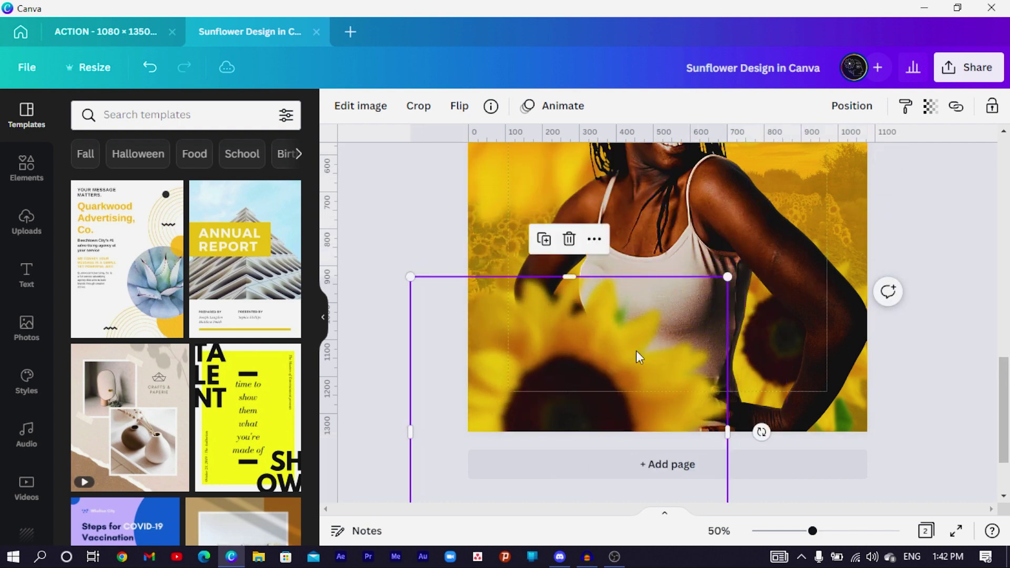
# Place a further enlarged copy of the foreground sunflower in the page's lower-right corner and trim the parts overhanging the page
pyautogui.hotkey('ctrl', '-')
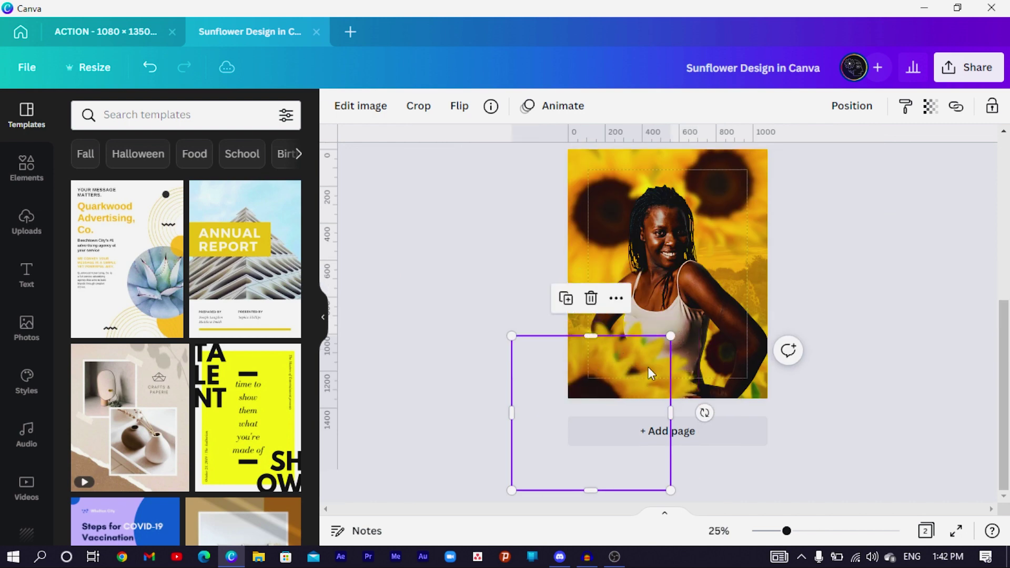
pyautogui.moveTo(638, 375); pyautogui.dragTo(775, 404)
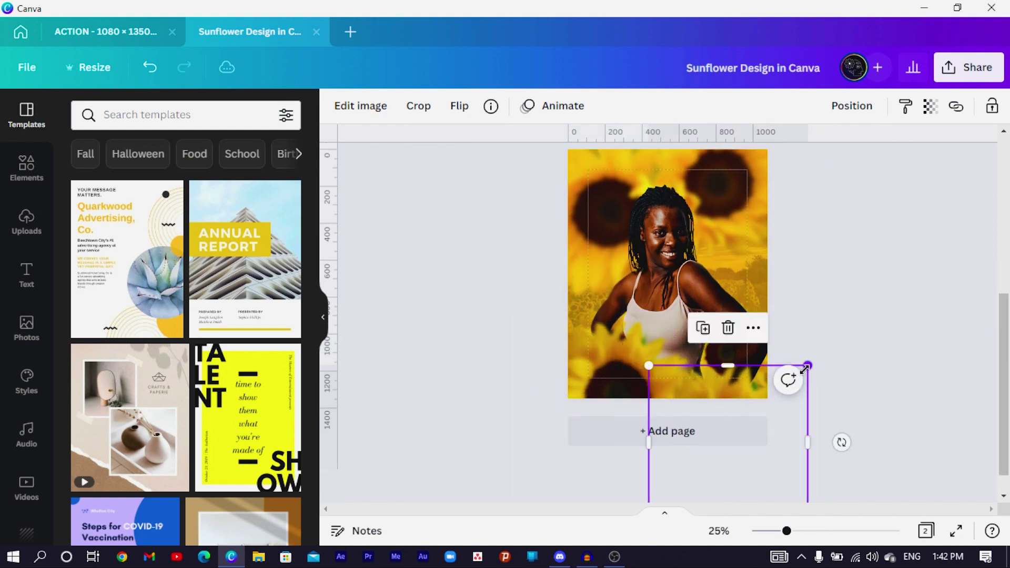
pyautogui.moveTo(808, 365); pyautogui.dragTo(909, 270)
pyautogui.scroll(-1, 749, 460)
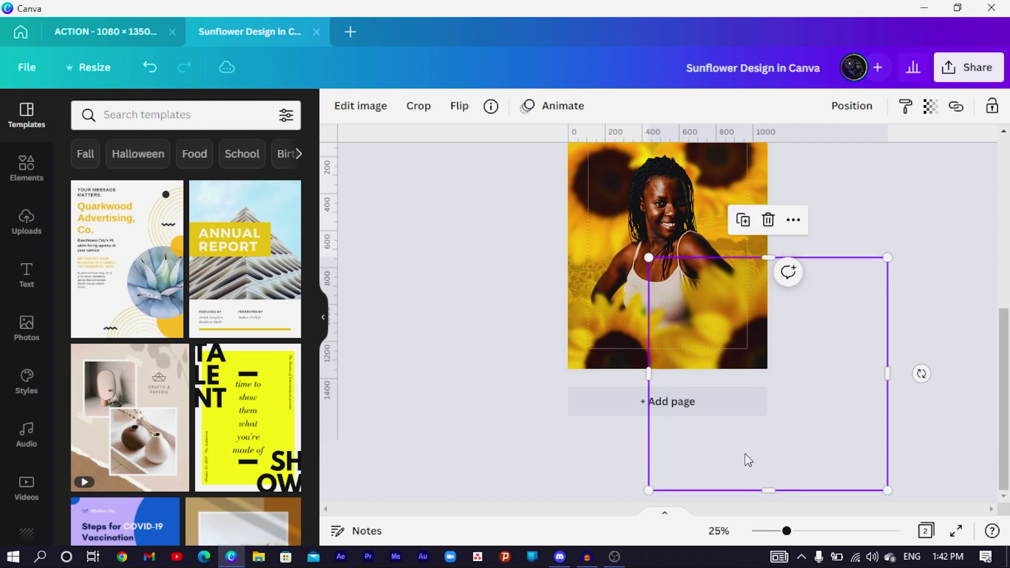
pyautogui.moveTo(776, 490); pyautogui.dragTo(759, 431)
pyautogui.moveTo(876, 370); pyautogui.dragTo(768, 370)
pyautogui.click(843, 370)
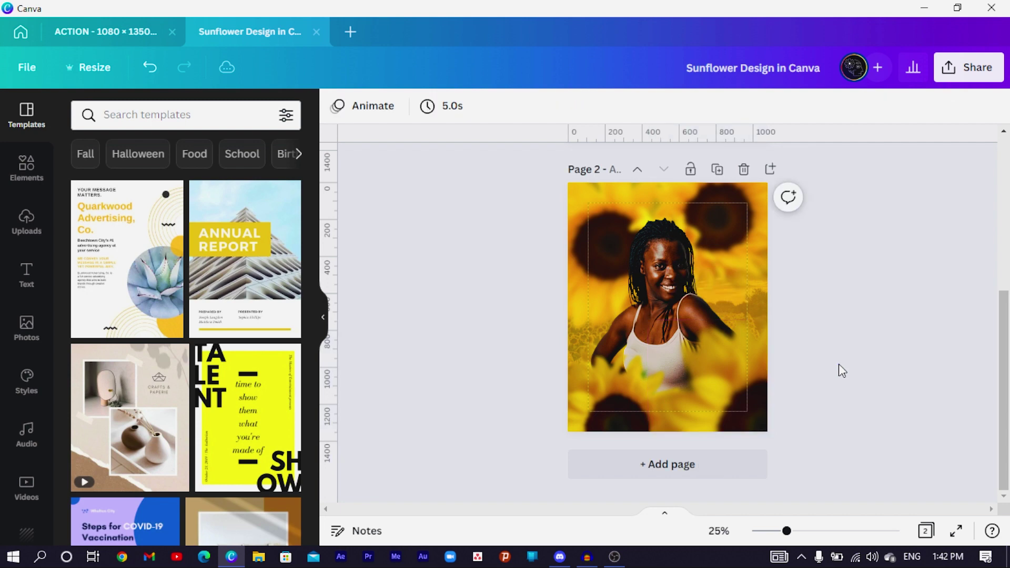
# Shift the lower-left foreground sunflower slightly down and to the left, lower in front of the woman
pyautogui.scroll(2, 843, 371)
pyautogui.scroll(-2, 579, 385)
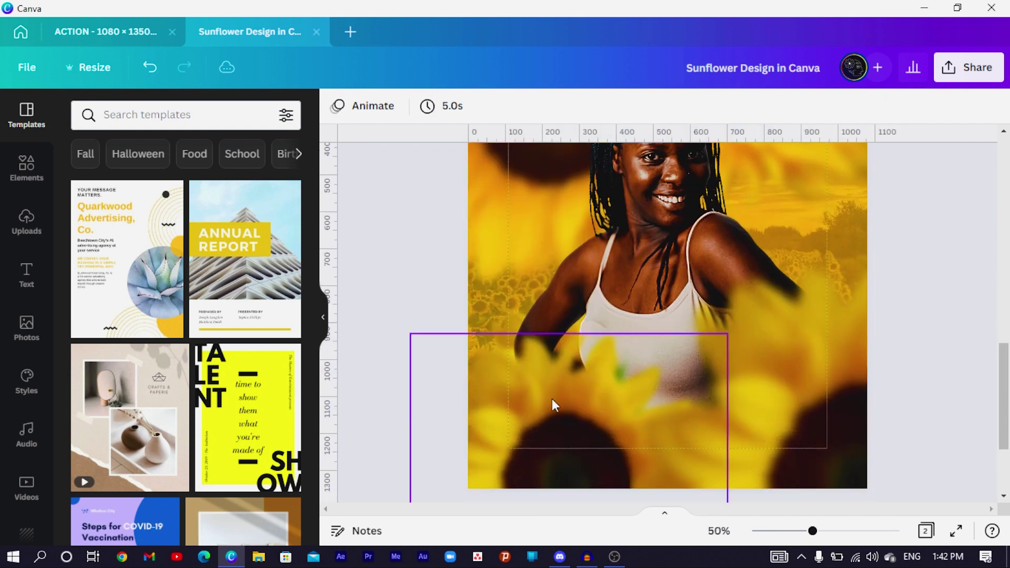
pyautogui.click(552, 400)
pyautogui.moveTo(552, 400); pyautogui.dragTo(544, 411)
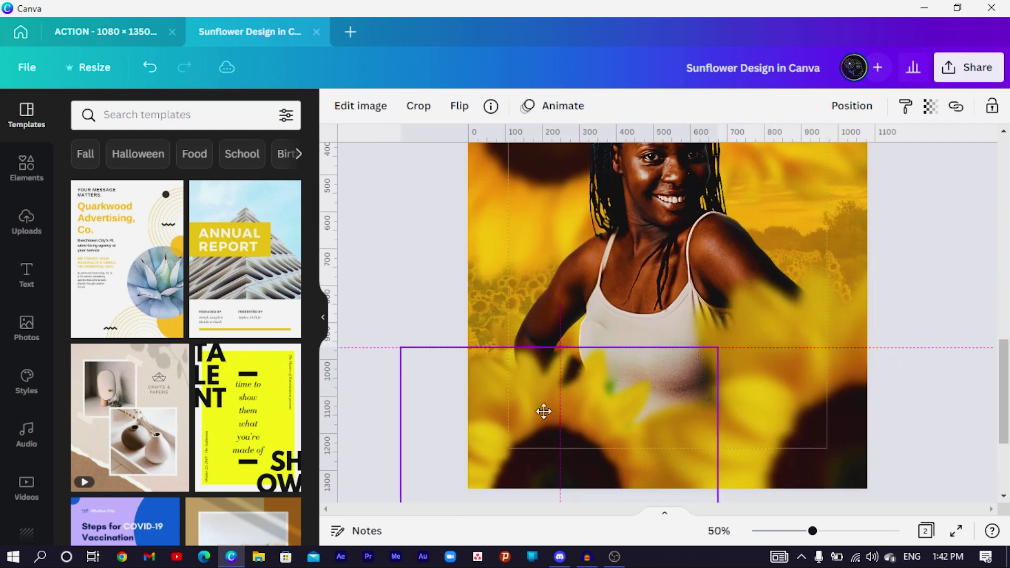
pyautogui.scroll(1, 766, 402)
pyautogui.scroll(-2, 767, 402)
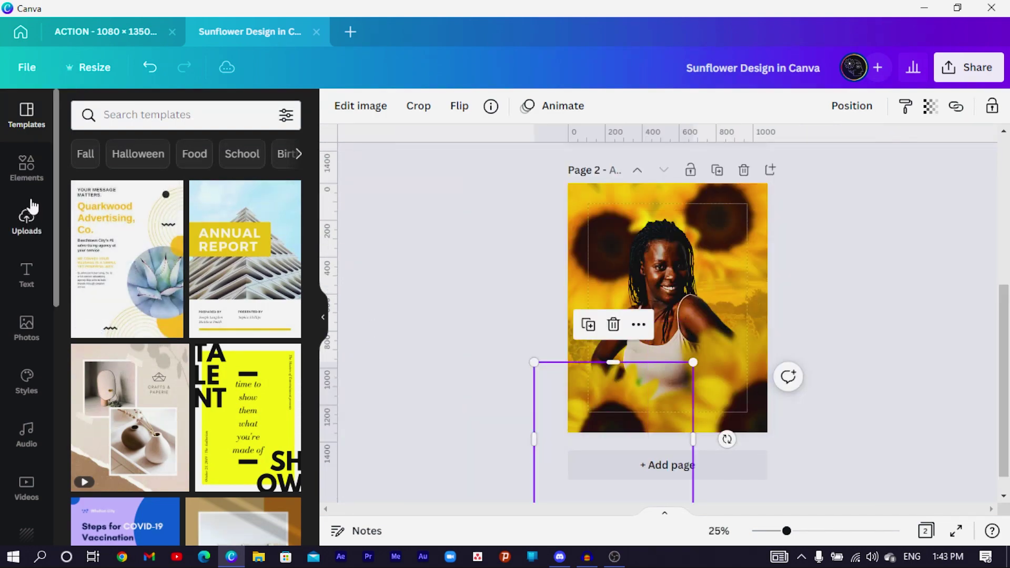
# Add the uploaded blue light flare to the poster and centre its glow near the page's upper-right corner
pyautogui.click(27, 221)
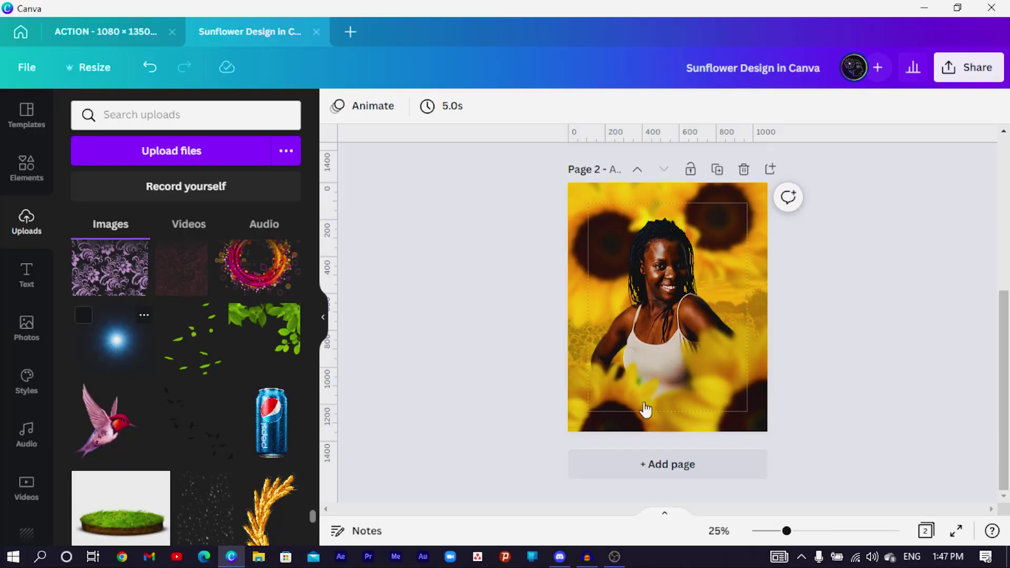
pyautogui.click(670, 344)
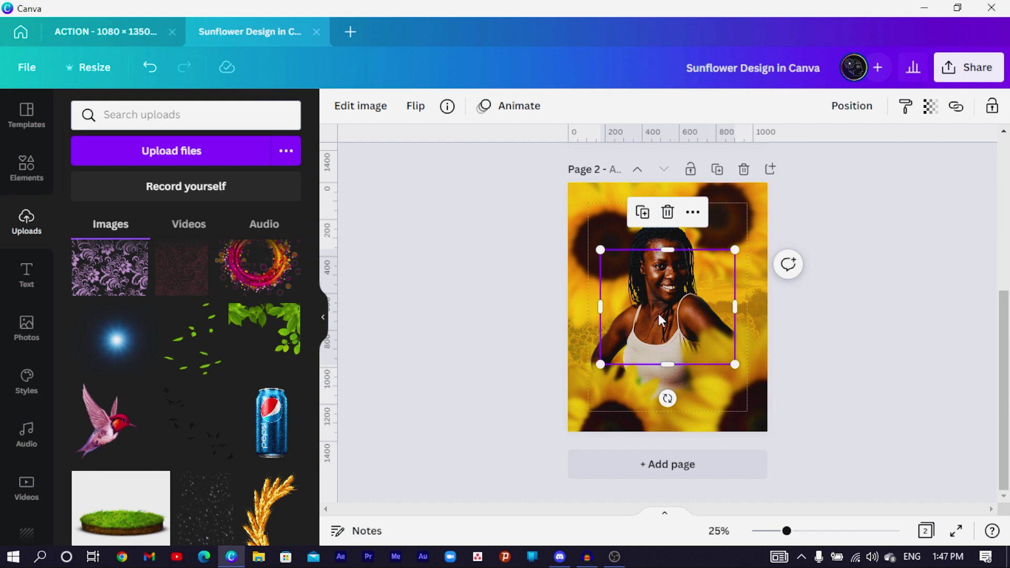
pyautogui.moveTo(115, 339); pyautogui.dragTo(519, 435)
pyautogui.moveTo(625, 358); pyautogui.dragTo(761, 203)
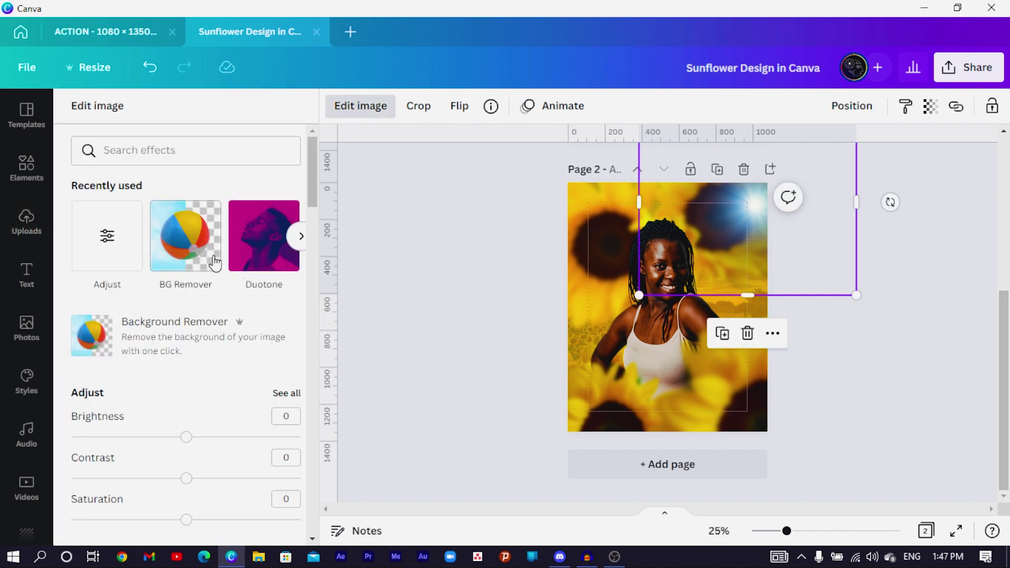
# Recolour the flare with the Amber duotone and enlarge it to reach the page's left edge, keeping its glow in the upper-right corner
pyautogui.click(258, 252)
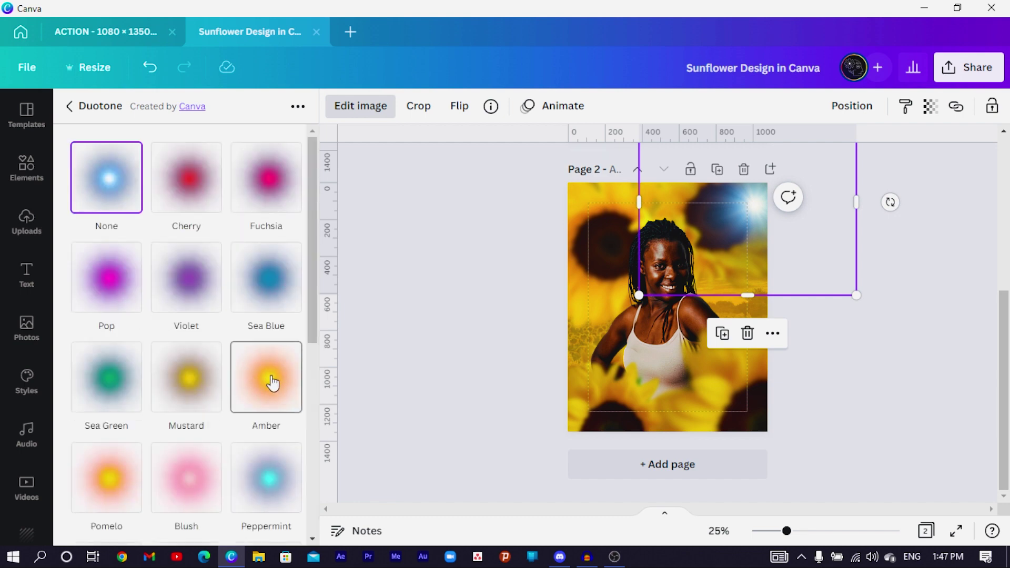
pyautogui.click(272, 383)
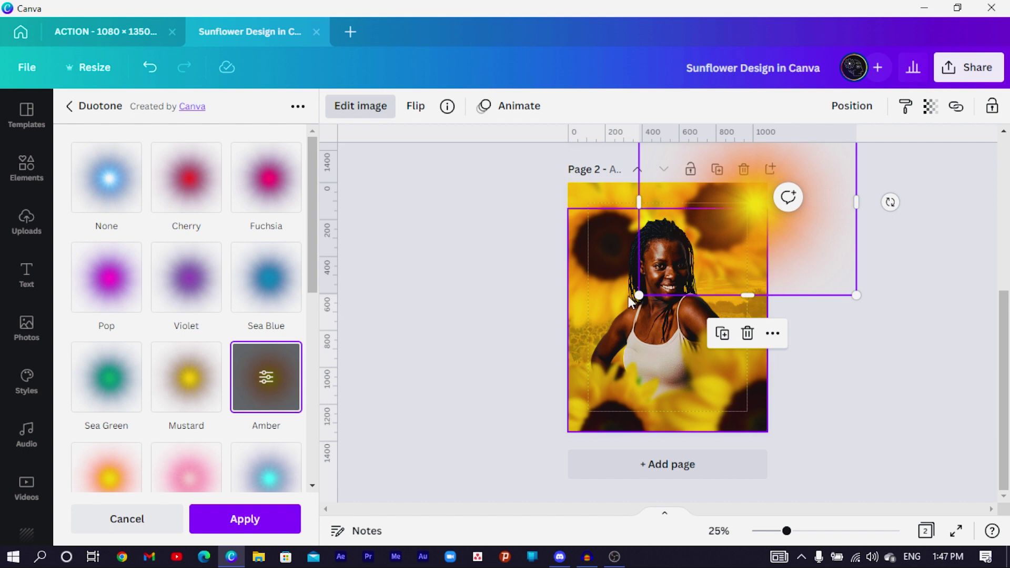
pyautogui.moveTo(638, 296); pyautogui.dragTo(581, 345)
pyautogui.moveTo(741, 242); pyautogui.dragTo(769, 204)
pyautogui.moveTo(609, 305); pyautogui.dragTo(534, 372)
pyautogui.moveTo(714, 259); pyautogui.dragTo(732, 236)
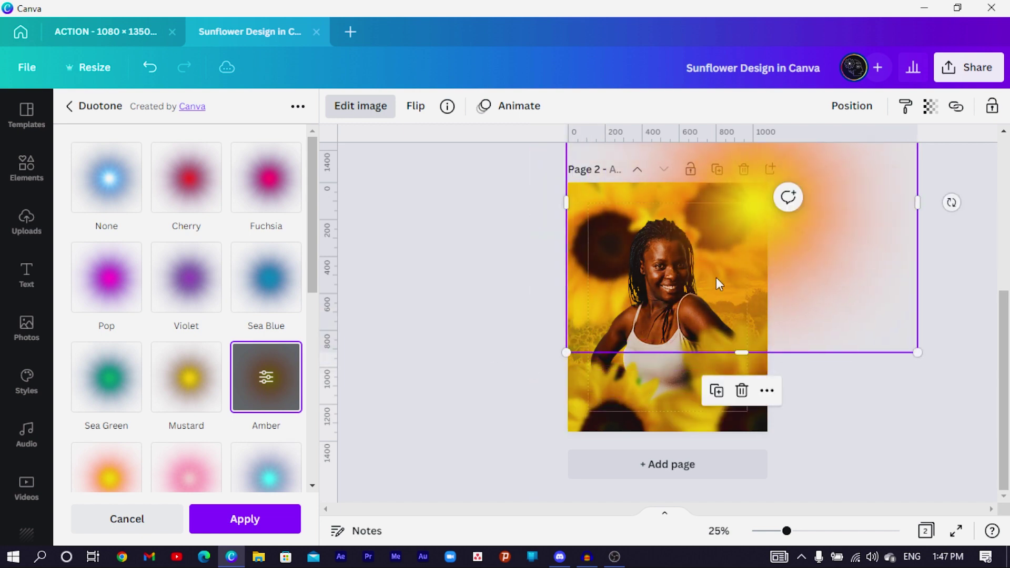
# Trim the amber flare's overhang at the page's right and top edges
pyautogui.moveTo(917, 252); pyautogui.dragTo(768, 260)
pyautogui.scroll(1, 700, 292)
pyautogui.scroll(4, 700, 291)
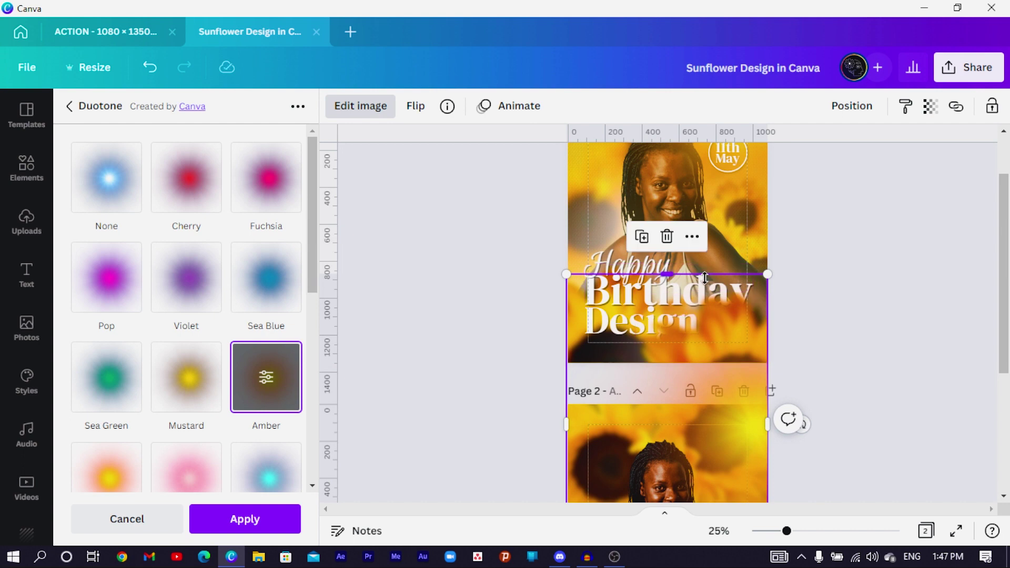
pyautogui.moveTo(709, 279); pyautogui.dragTo(707, 412)
pyautogui.scroll(-5, 708, 412)
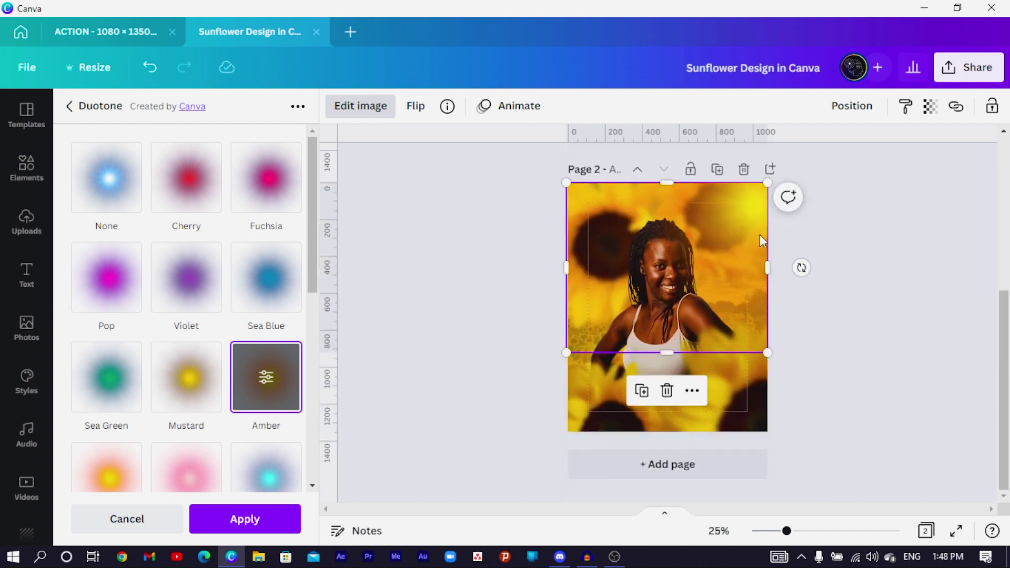
pyautogui.press('Escape')
pyautogui.moveTo(737, 282); pyautogui.dragTo(678, 420)
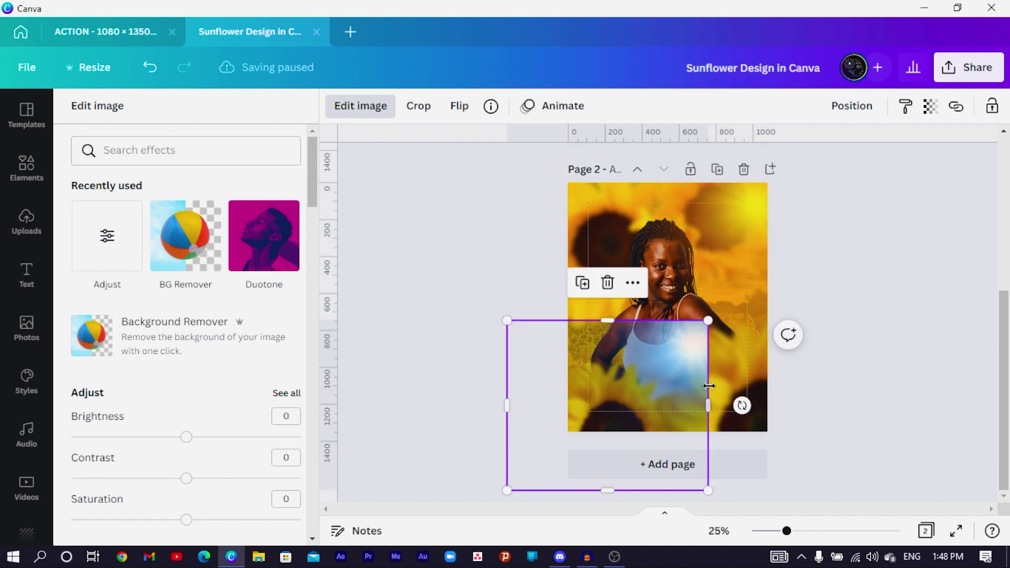
pyautogui.moveTo(712, 398); pyautogui.dragTo(769, 398)
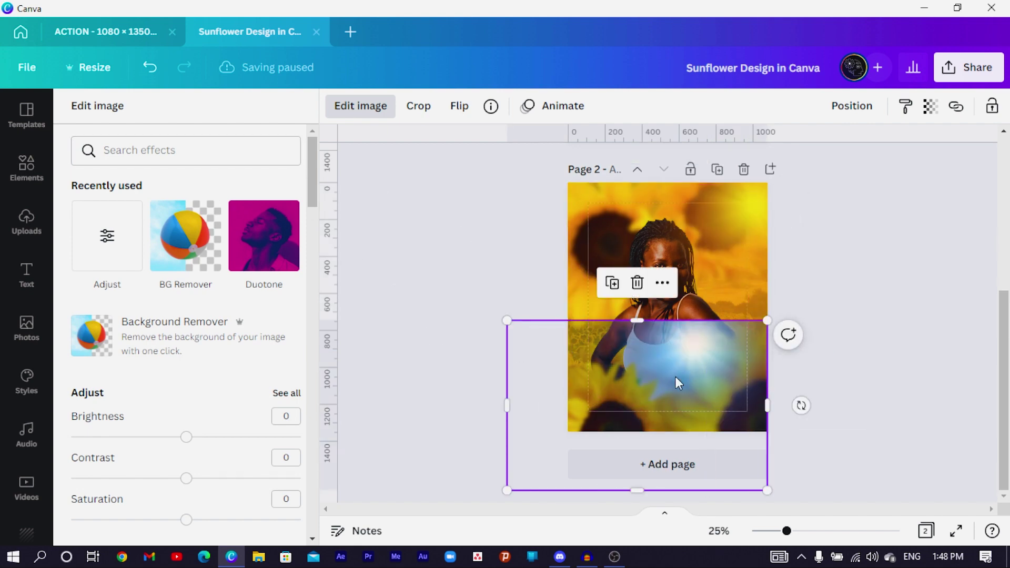
pyautogui.press('Delete')
# Add another blue light flare over the lower-right sunflower and apply the Cherry duotone to it
pyautogui.click(117, 348)
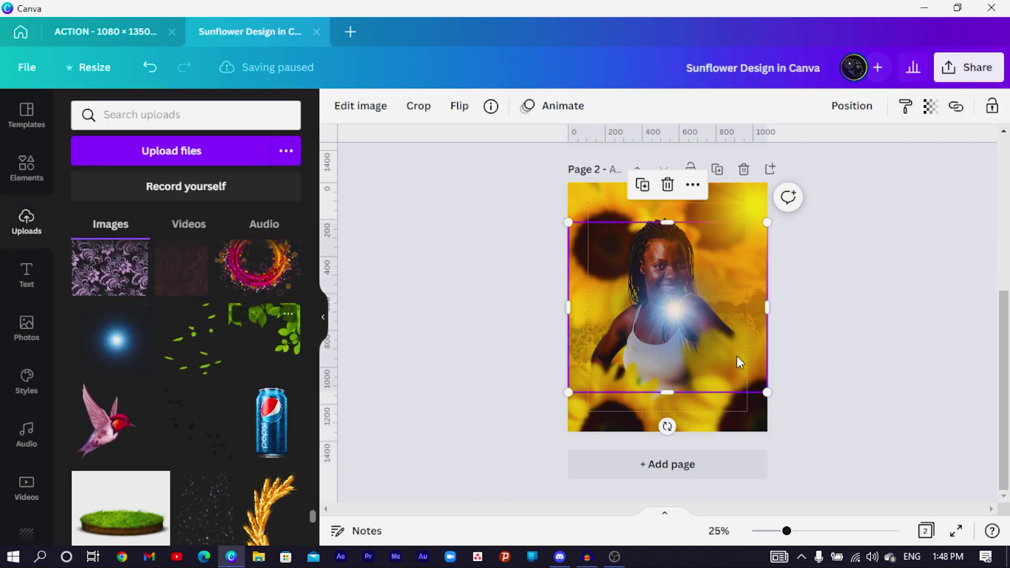
pyautogui.moveTo(711, 293); pyautogui.dragTo(737, 371)
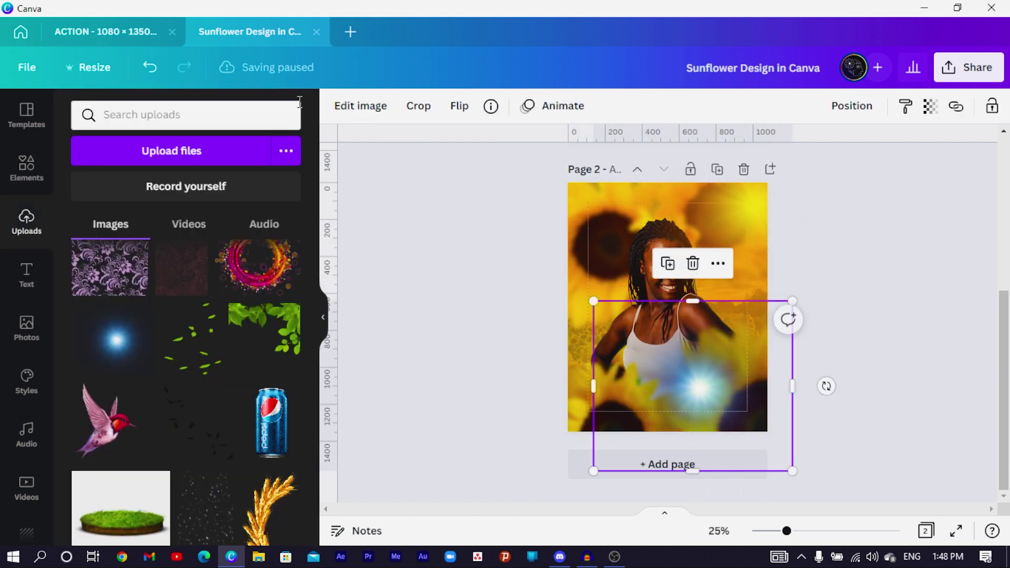
pyautogui.click(359, 108)
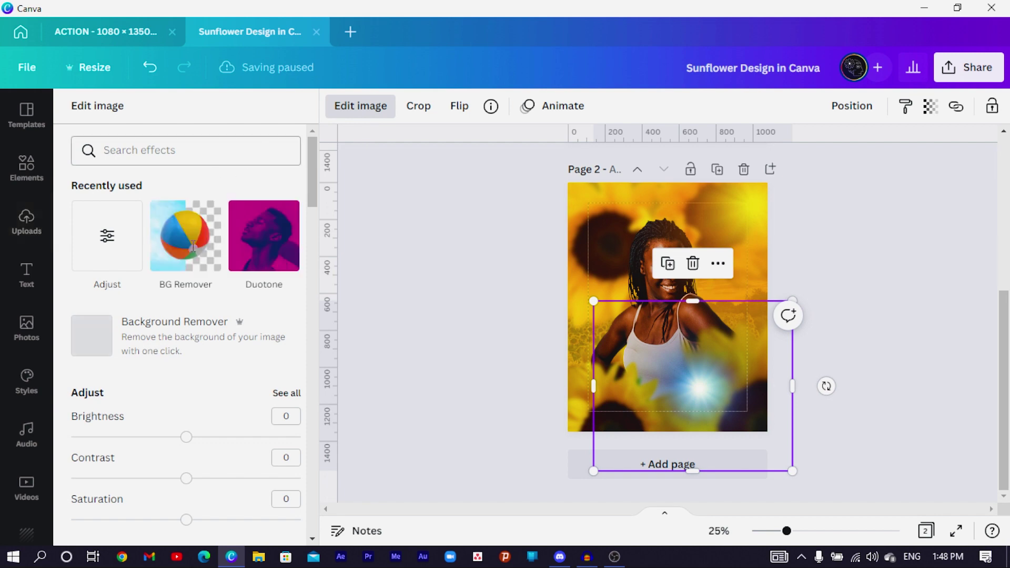
pyautogui.click(270, 252)
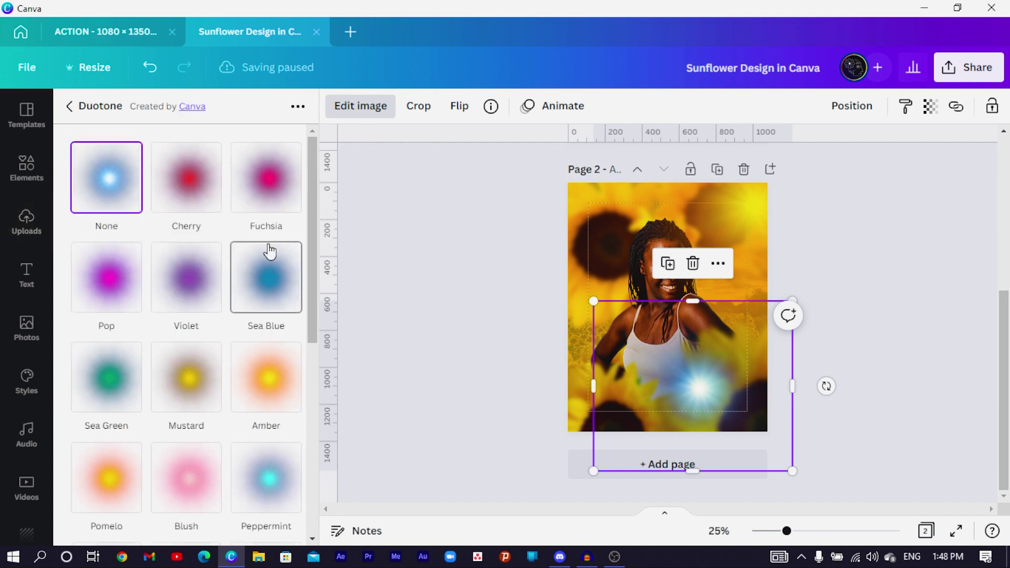
pyautogui.click(189, 191)
pyautogui.click(185, 188)
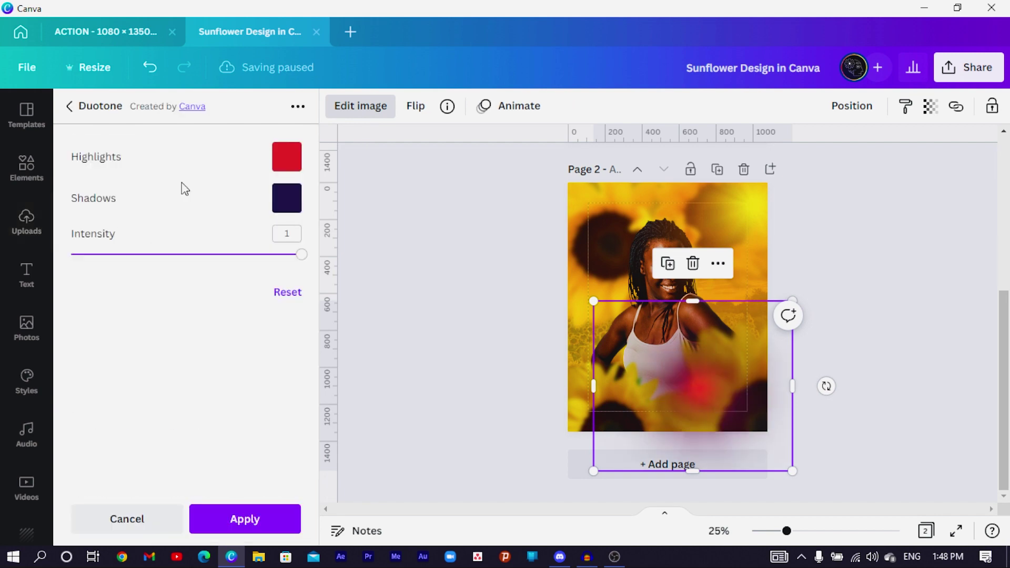
# Set both the highlights and the shadows of the new flare's duotone to white
pyautogui.click(280, 167)
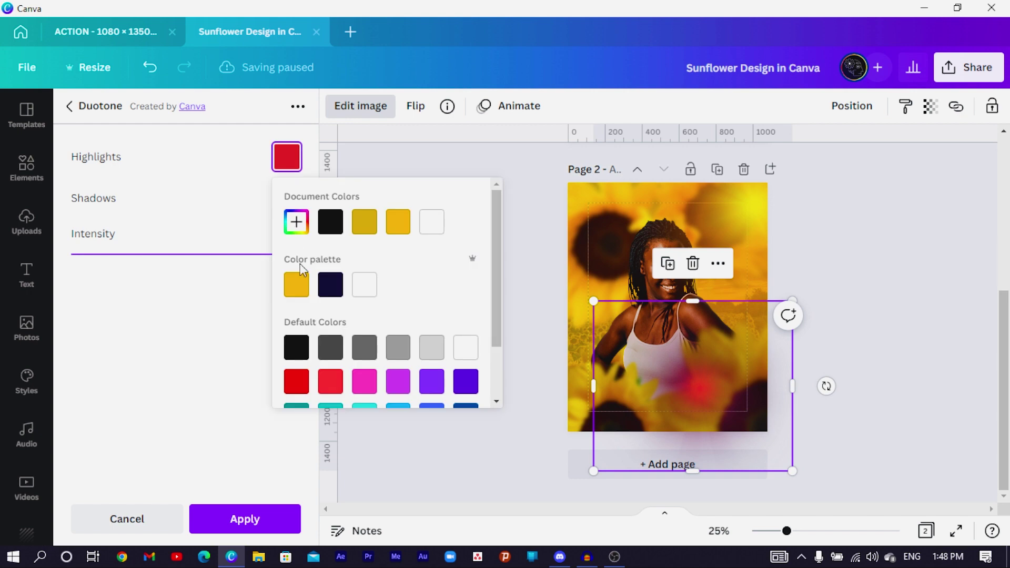
pyautogui.click(433, 228)
pyautogui.click(187, 346)
pyautogui.click(287, 199)
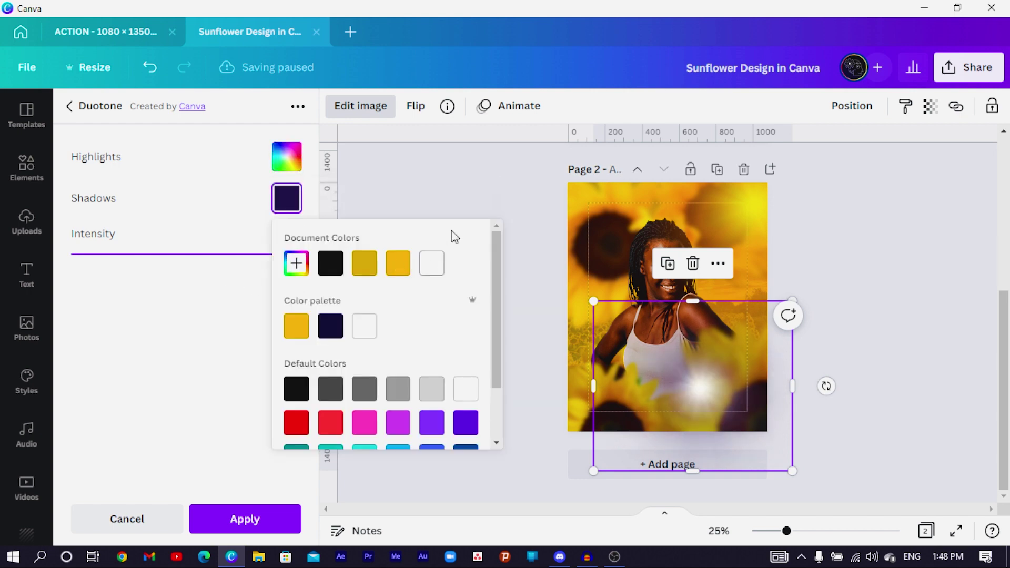
pyautogui.click(431, 266)
pyautogui.click(194, 423)
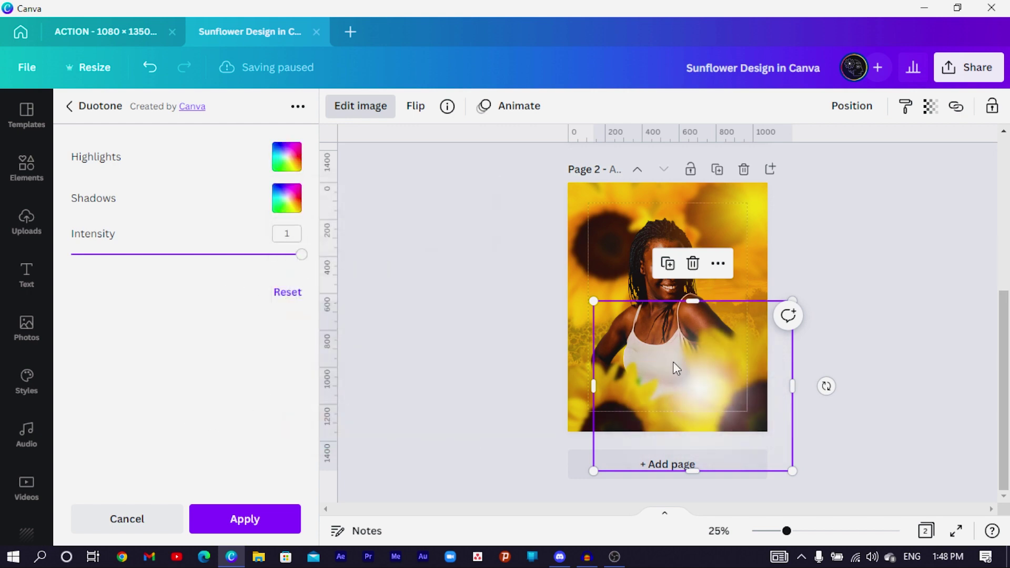
# Enlarge the white flare to about 1,500 × 1,290 and position its glow in the page's lower-right corner
pyautogui.moveTo(703, 374); pyautogui.dragTo(738, 387)
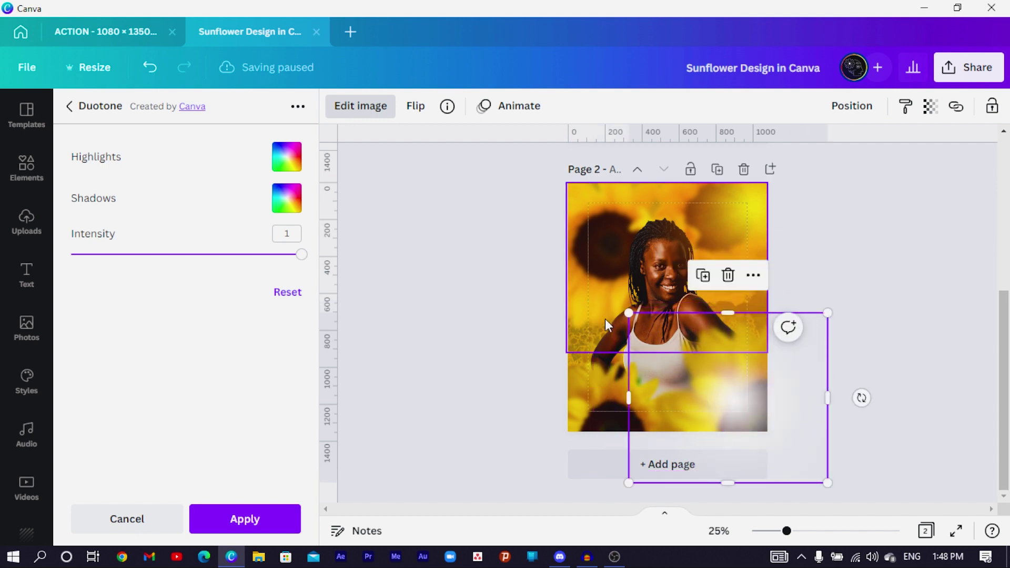
pyautogui.moveTo(626, 311); pyautogui.dragTo(548, 242)
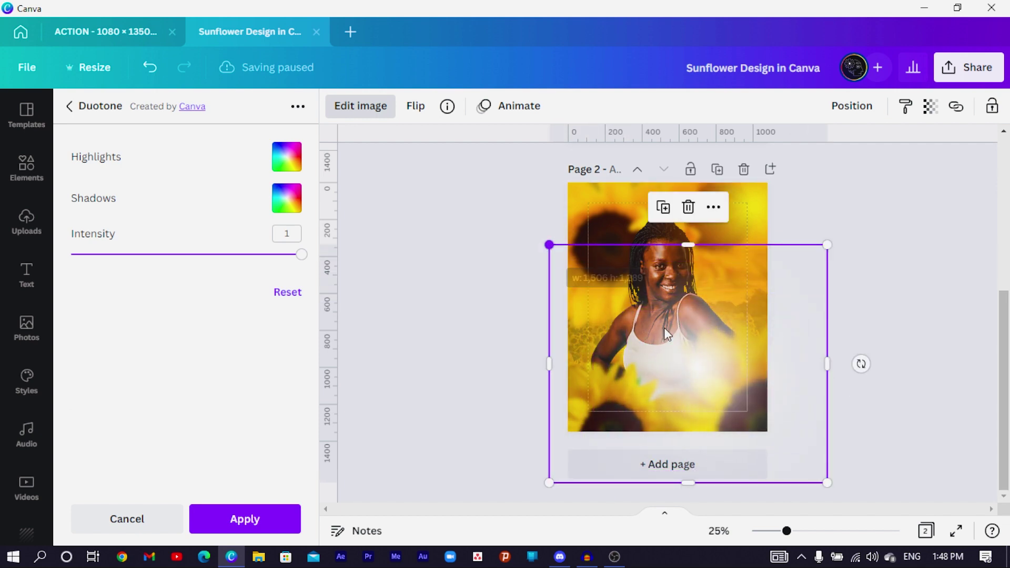
pyautogui.moveTo(687, 344); pyautogui.dragTo(706, 371)
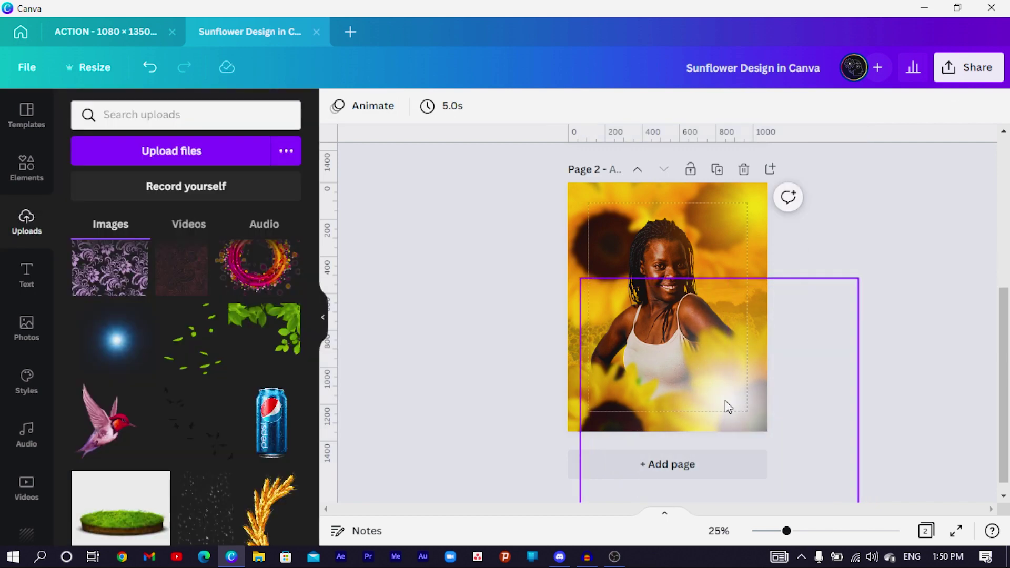
# Layer the white flare behind the foreground sunflowers and place an enlarged copy, layered the same way, in the page's lower-left corner
pyautogui.click(726, 400)
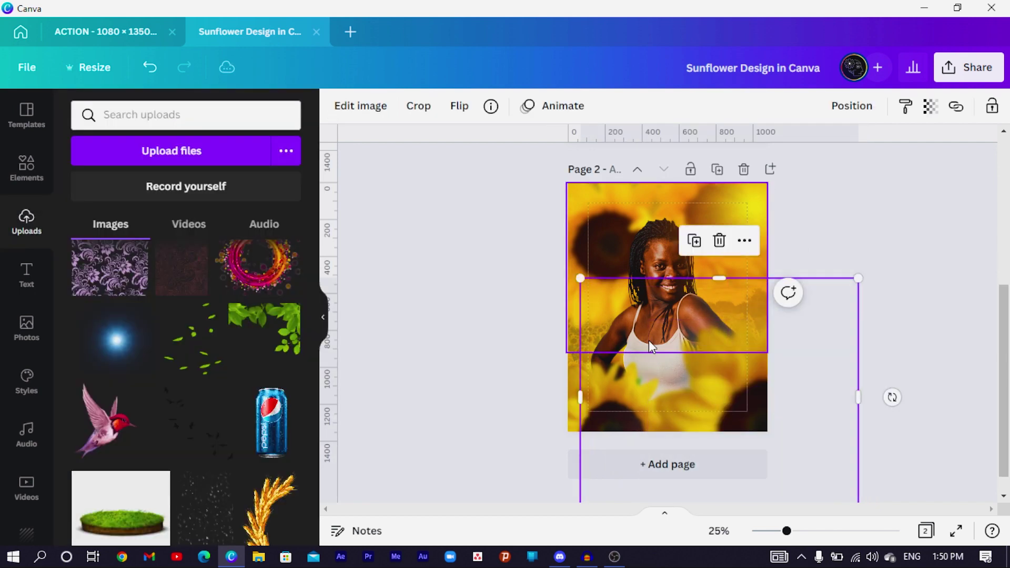
pyautogui.moveTo(649, 340); pyautogui.dragTo(659, 351)
pyautogui.moveTo(714, 370); pyautogui.dragTo(571, 396)
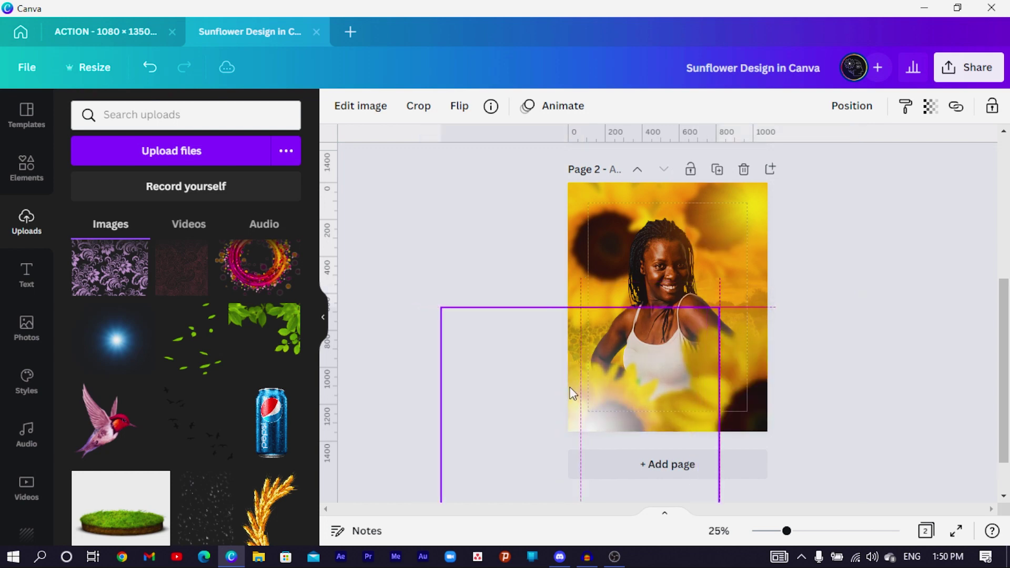
pyautogui.moveTo(719, 308); pyautogui.dragTo(747, 282)
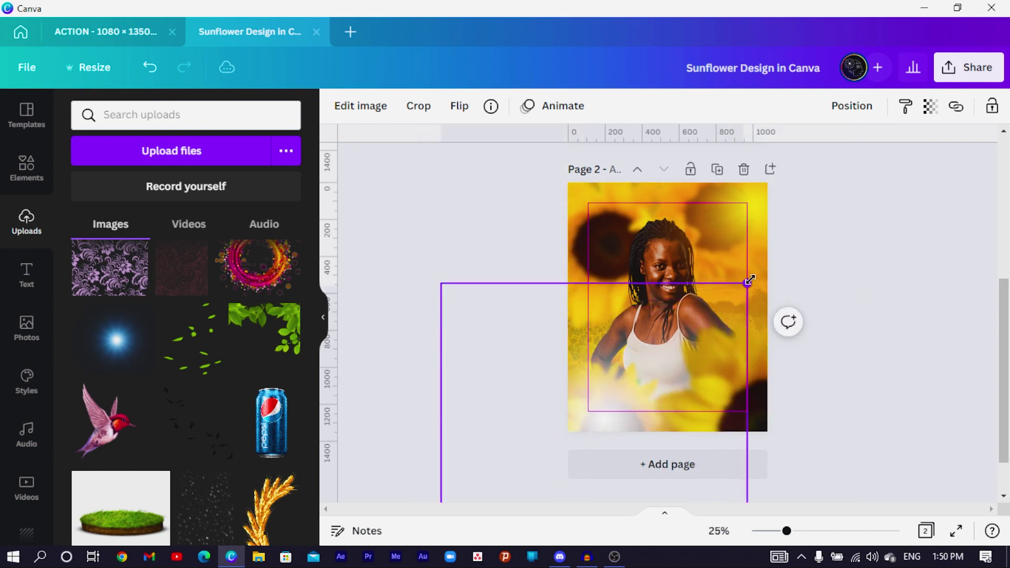
pyautogui.moveTo(601, 408); pyautogui.dragTo(590, 411)
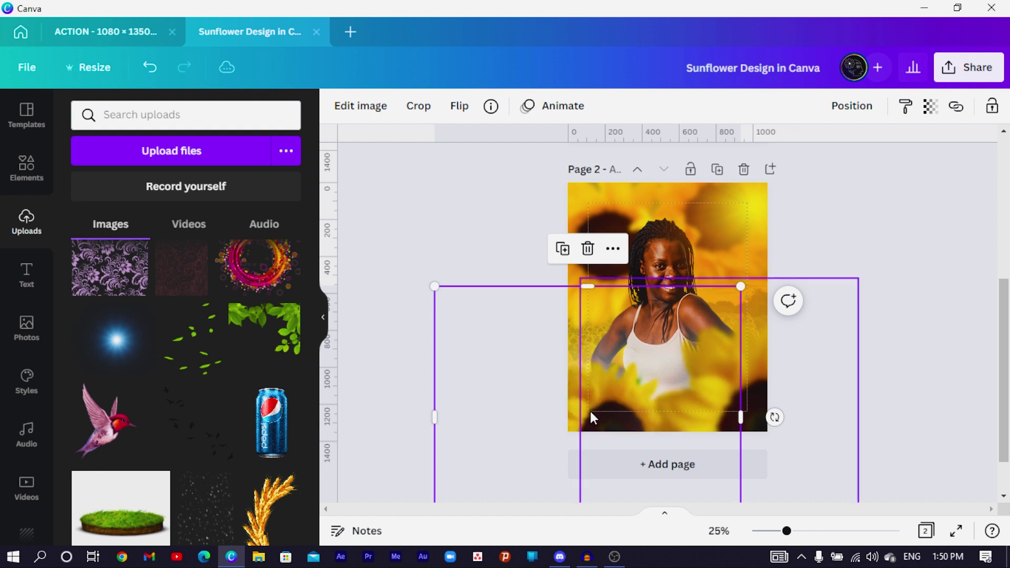
# Trim the lower-left flare at the page's bottom and left edges to about 945 × 789
pyautogui.scroll(-1, 520, 416)
pyautogui.scroll(-1, 526, 432)
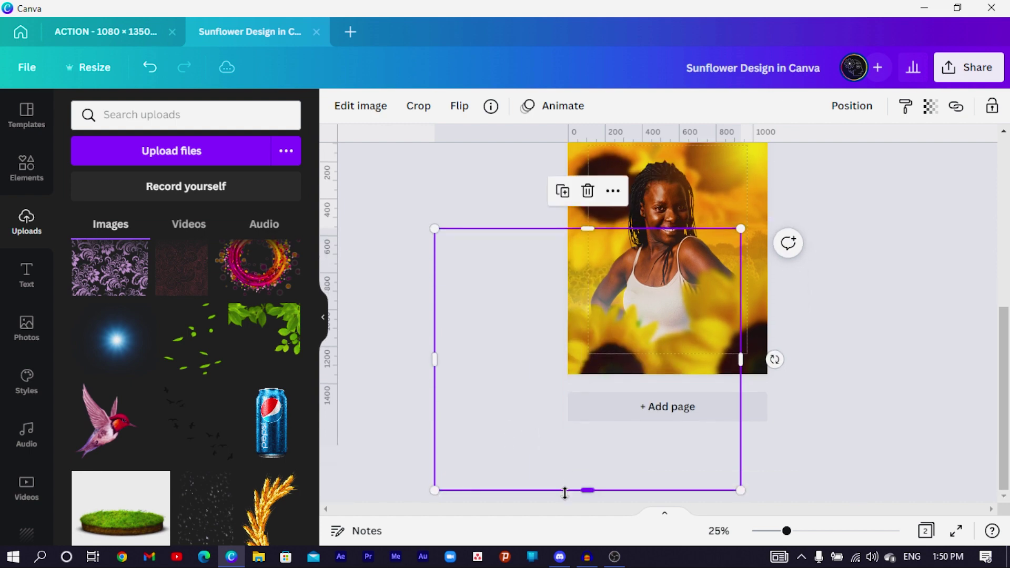
pyautogui.moveTo(565, 493); pyautogui.dragTo(561, 430)
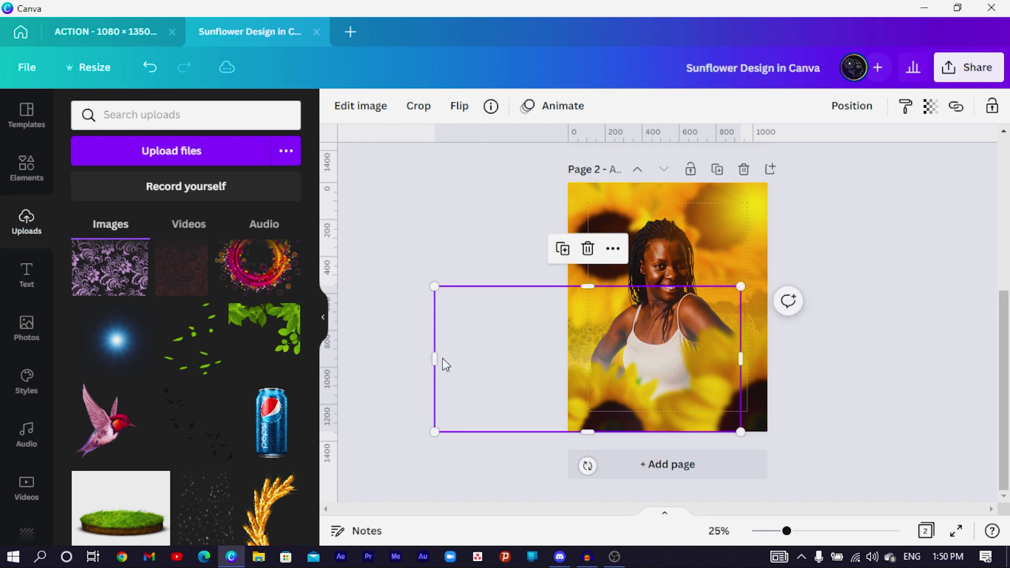
pyautogui.moveTo(437, 356); pyautogui.dragTo(560, 349)
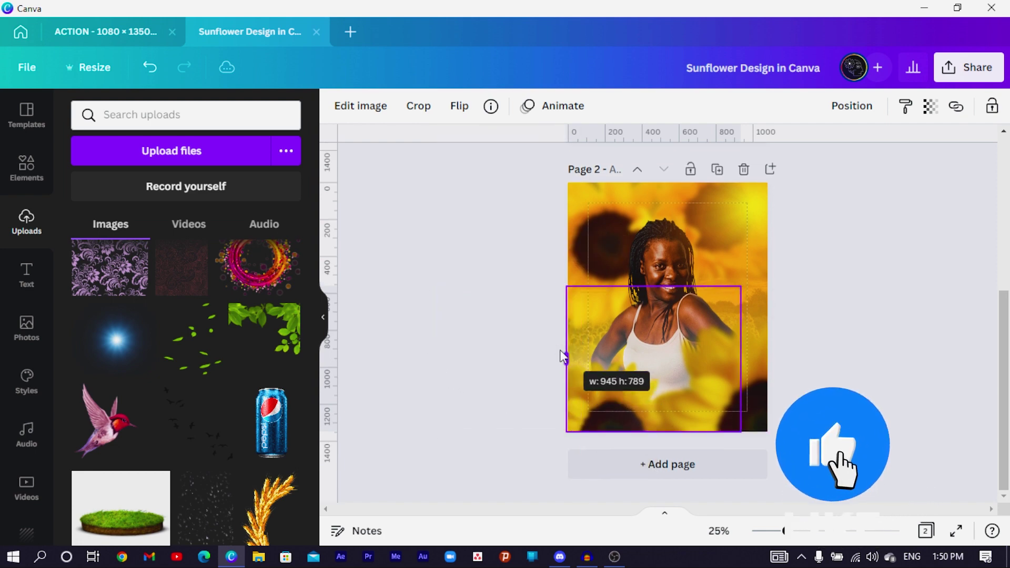
# Extend the cropped edges of a white flare, centre it on the woman's face and layer it behind her
pyautogui.moveTo(638, 370); pyautogui.dragTo(684, 282)
pyautogui.moveTo(598, 345); pyautogui.dragTo(643, 331)
pyautogui.moveTo(710, 334); pyautogui.dragTo(708, 341)
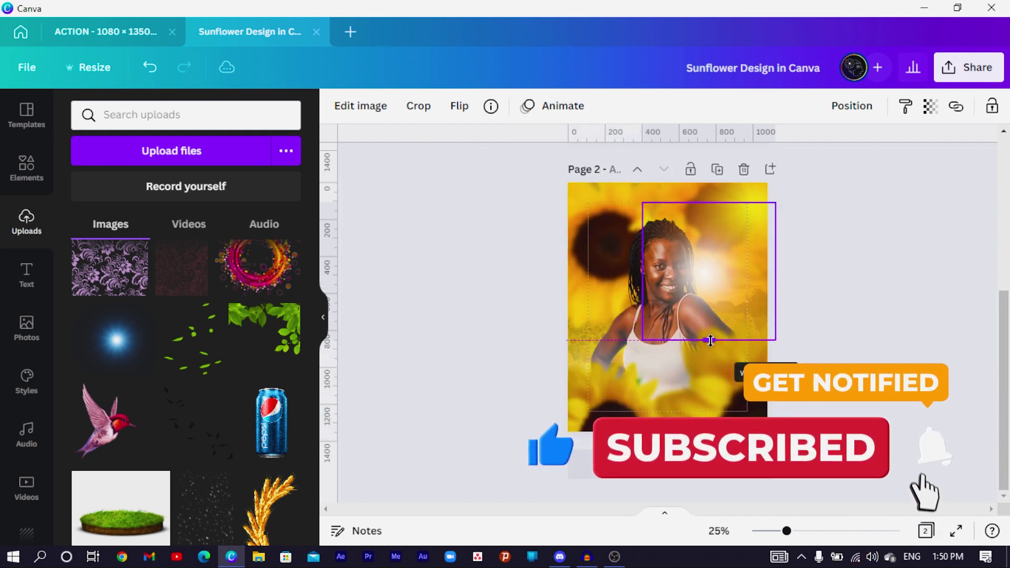
pyautogui.moveTo(643, 272); pyautogui.dragTo(620, 272)
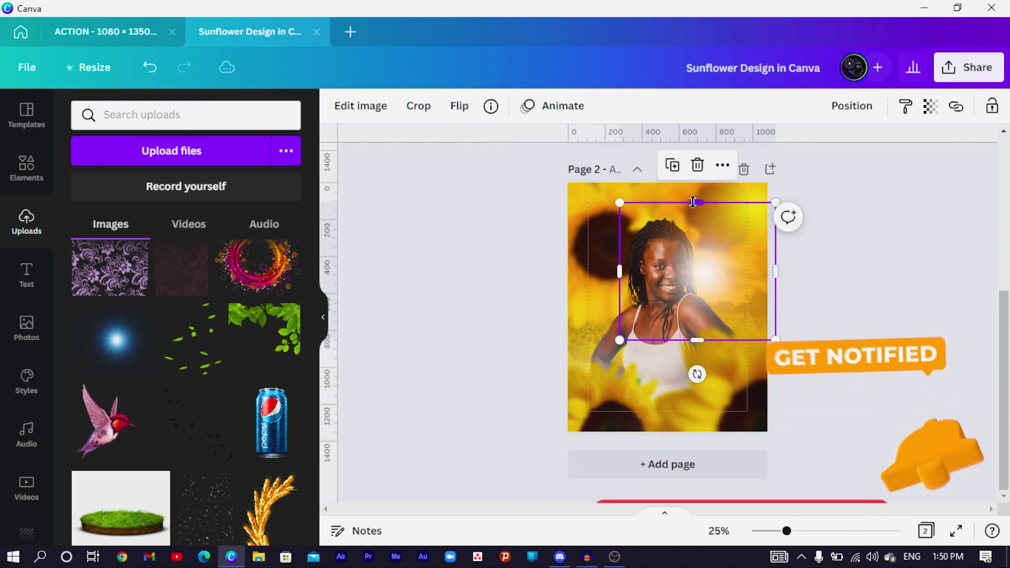
pyautogui.click(782, 276)
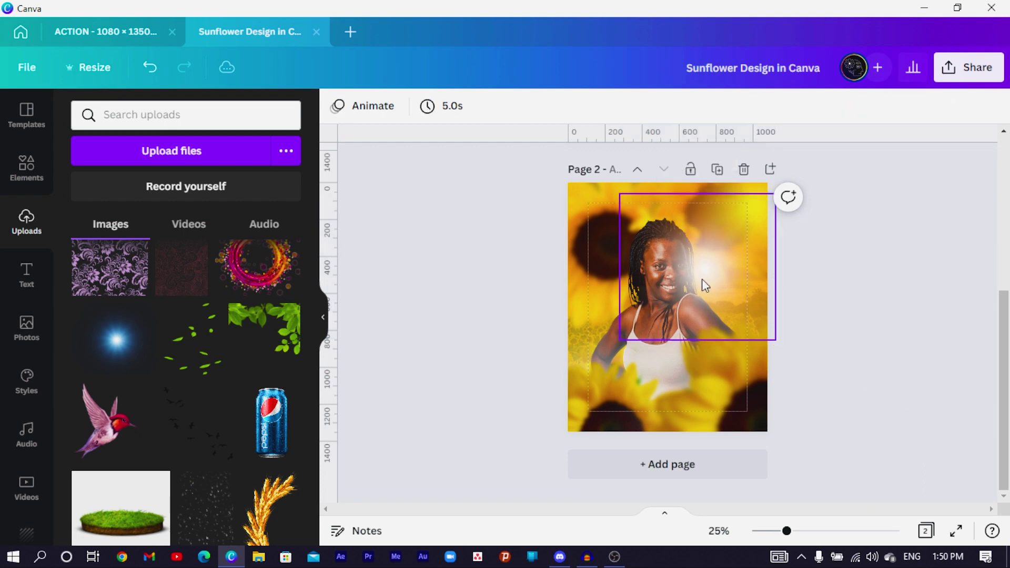
pyautogui.moveTo(702, 284); pyautogui.dragTo(671, 284)
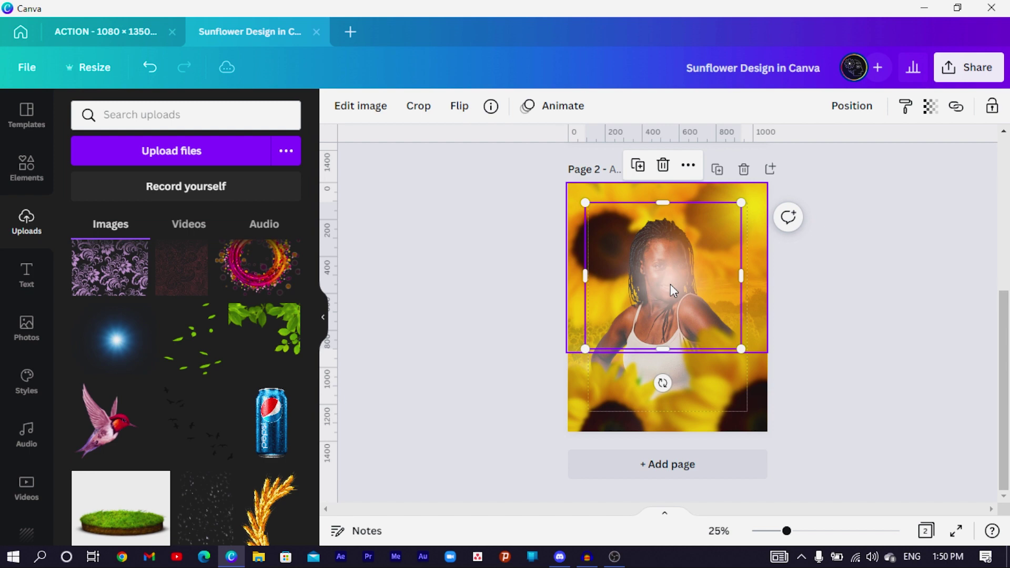
pyautogui.click(505, 321)
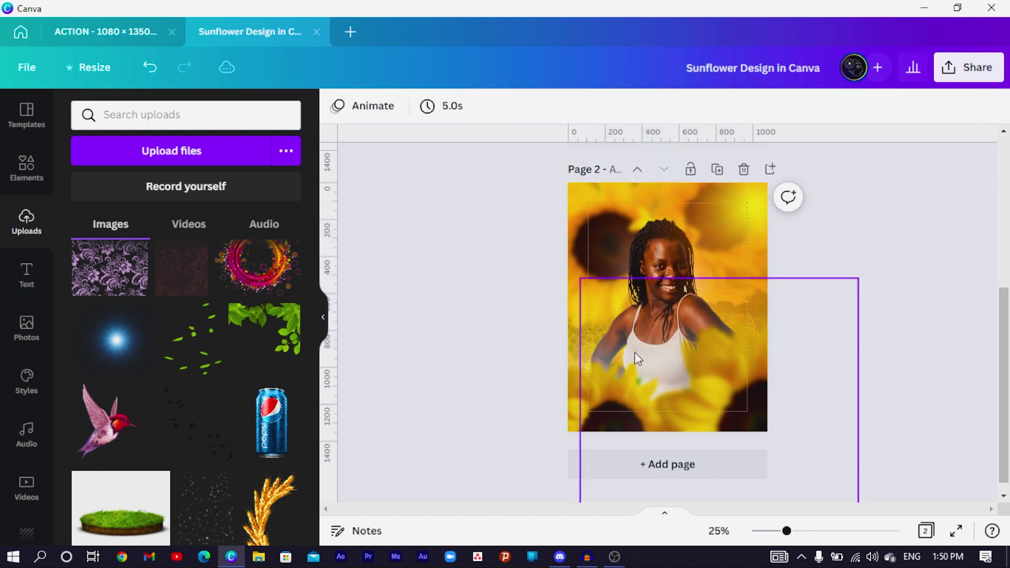
# Enlarge the woman's cutout to about 1,237 × 1,386, centre it on the page and trim it at the page's bottom edge
pyautogui.click(661, 249)
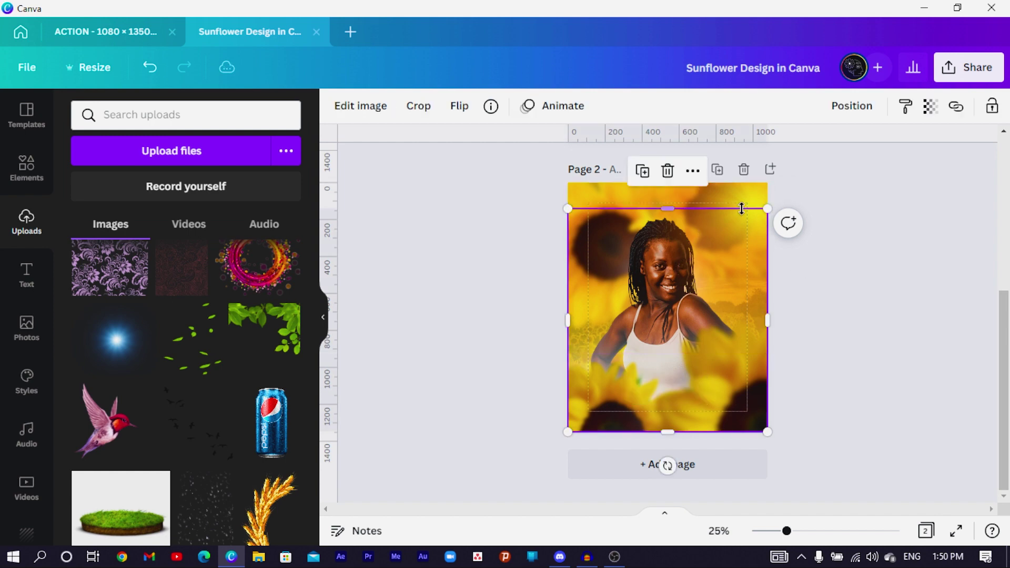
pyautogui.moveTo(770, 211); pyautogui.dragTo(802, 214)
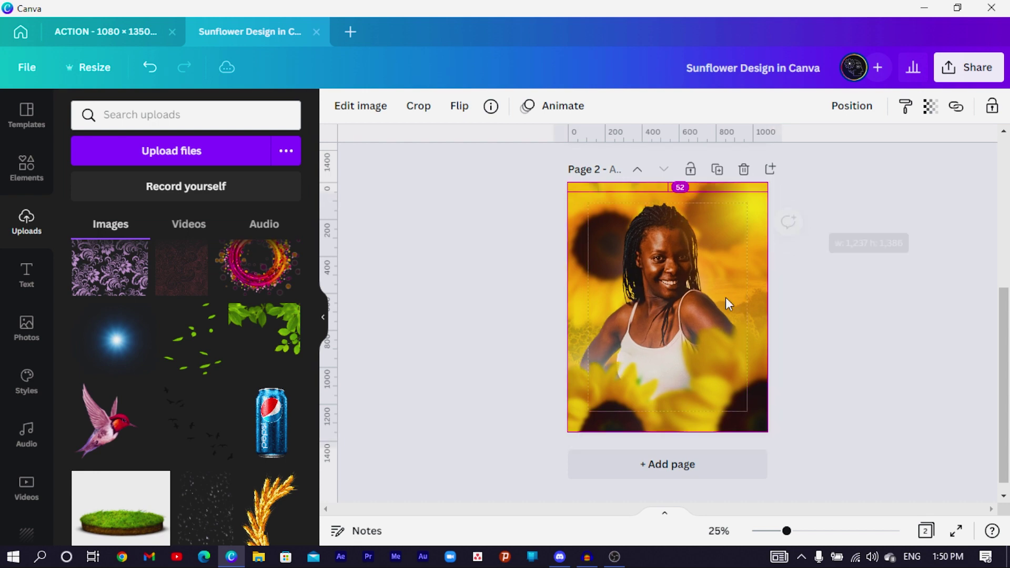
pyautogui.moveTo(650, 448); pyautogui.dragTo(649, 430)
pyautogui.click(500, 396)
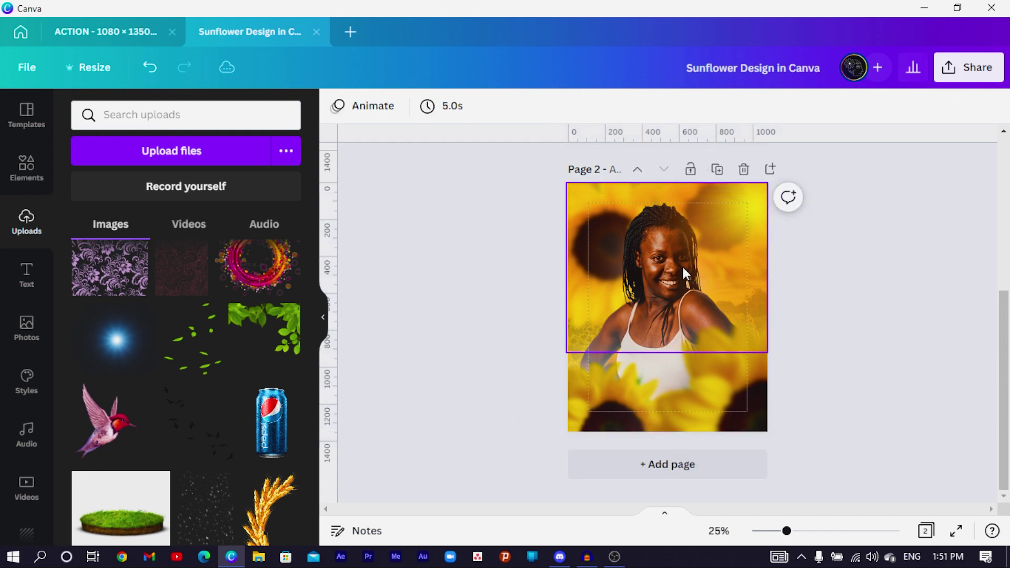
pyautogui.click(678, 264)
pyautogui.click(676, 263)
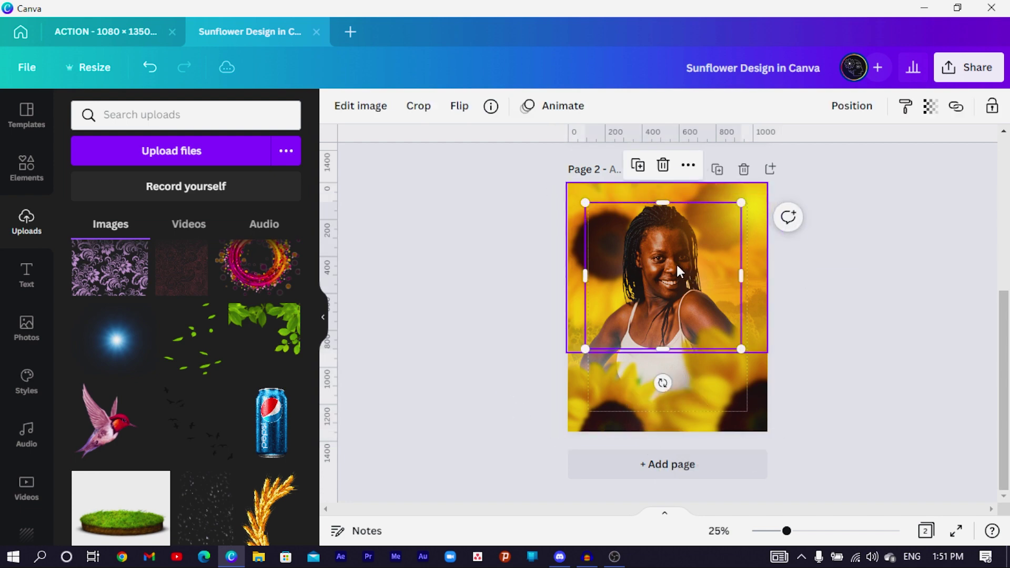
pyautogui.keyDown('ctrl'); pyautogui.click(677, 263); pyautogui.keyUp('ctrl')
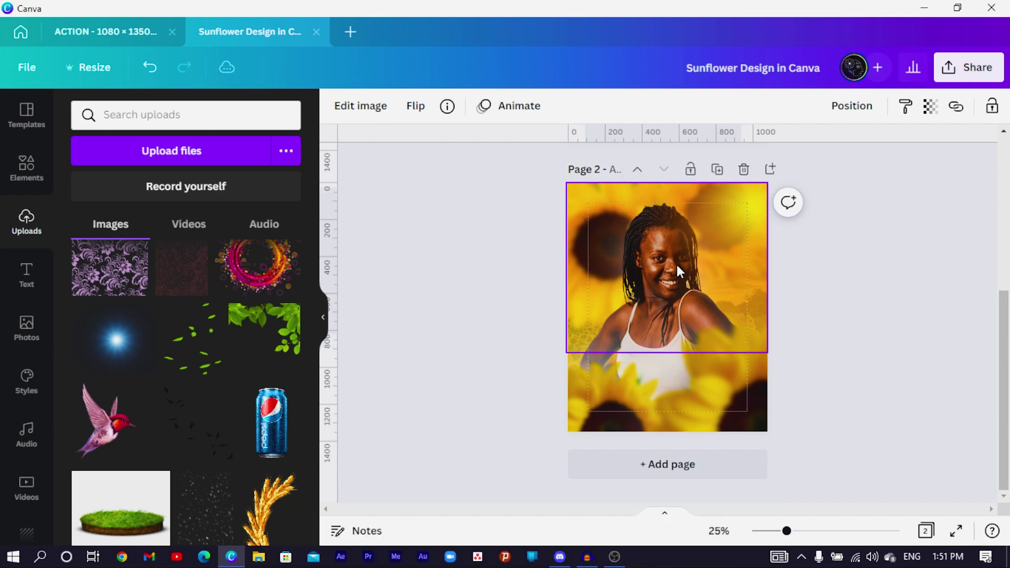
pyautogui.click(677, 263)
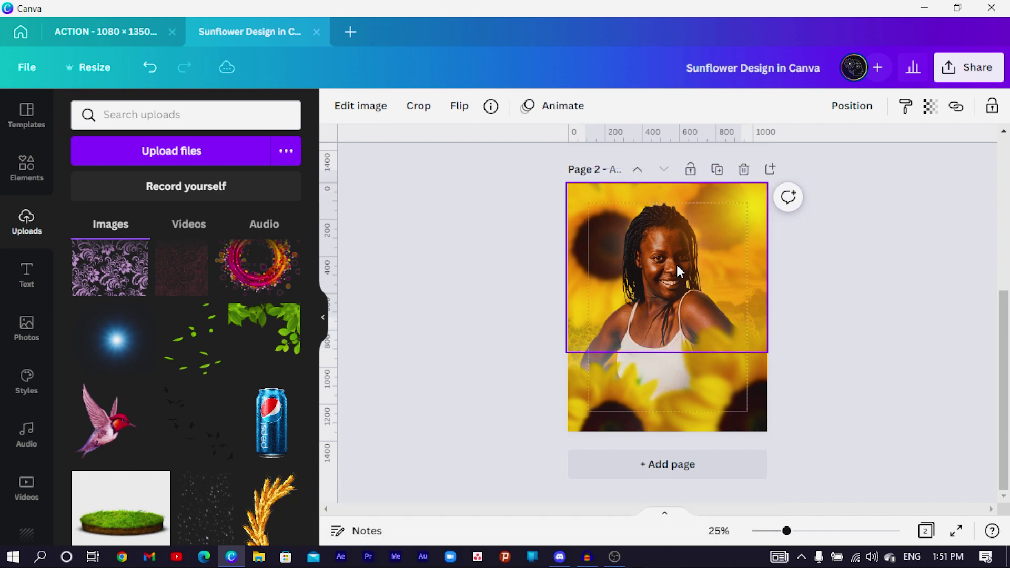
pyautogui.click(468, 271)
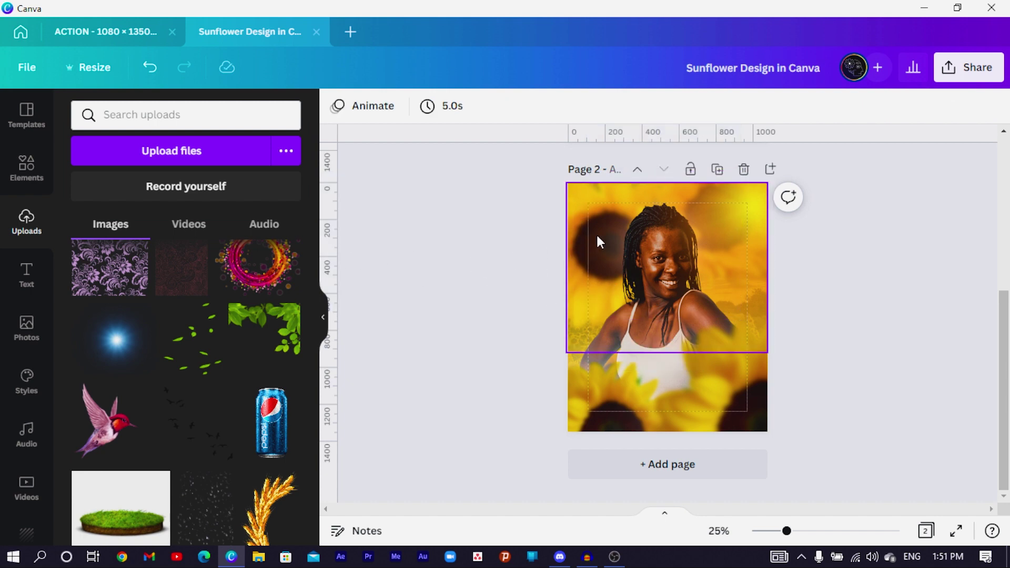
# Search the elements for "yellow texture" and add the woven yellow fabric texture to the page
pyautogui.click(26, 165)
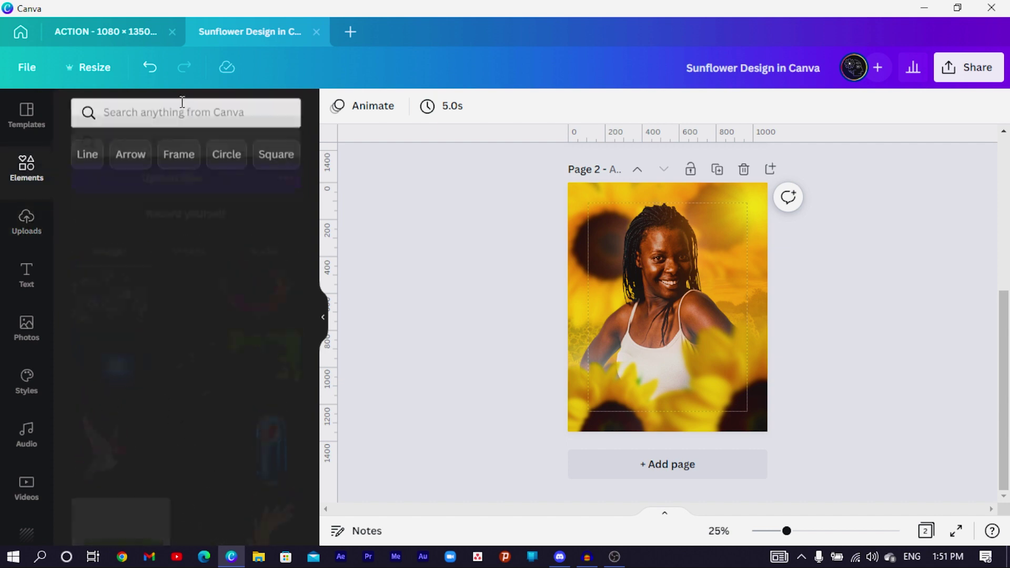
pyautogui.click(193, 115)
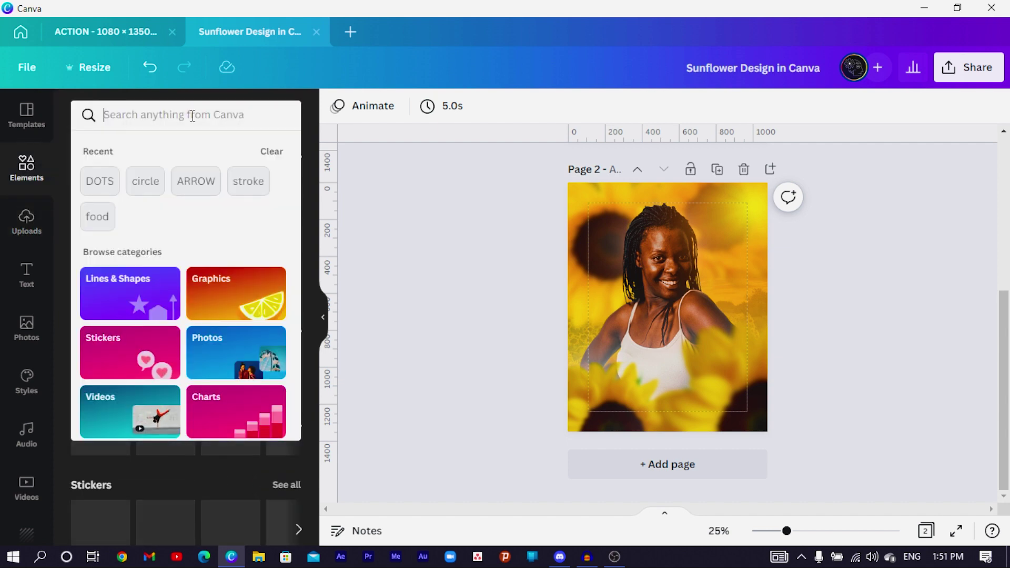
pyautogui.write('yellow texture')
pyautogui.press('Return')
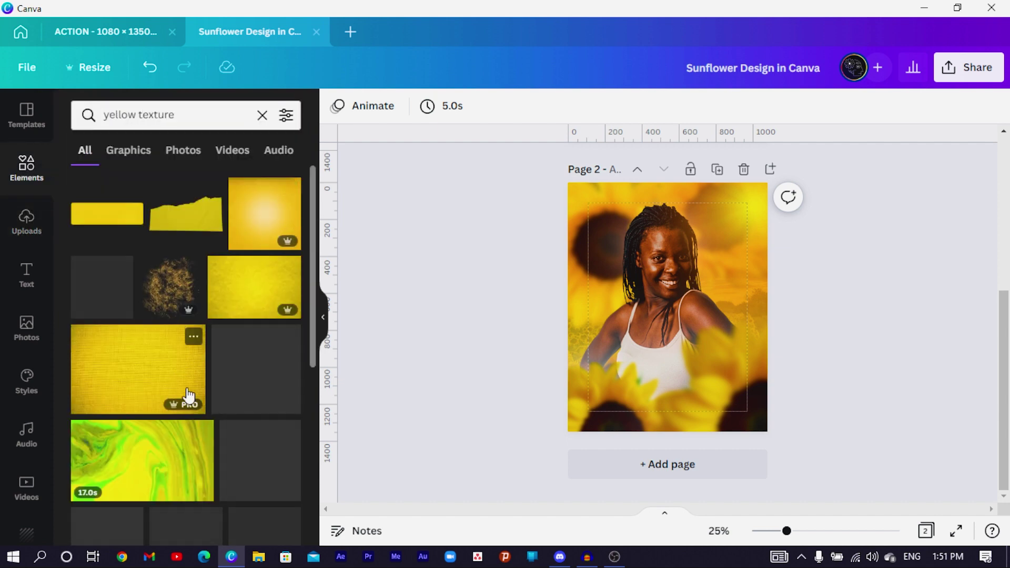
pyautogui.click(139, 388)
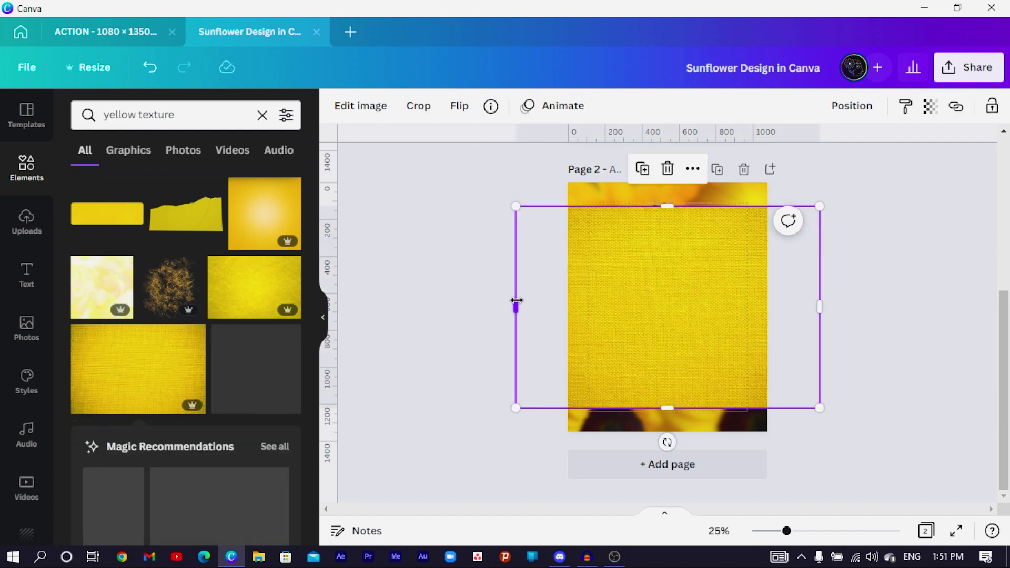
# Trim the yellow texture's sides close to the page width, align it with the page top and extend it nearly to the page bottom
pyautogui.moveTo(517, 300); pyautogui.dragTo(561, 308)
pyautogui.moveTo(625, 275); pyautogui.dragTo(625, 256)
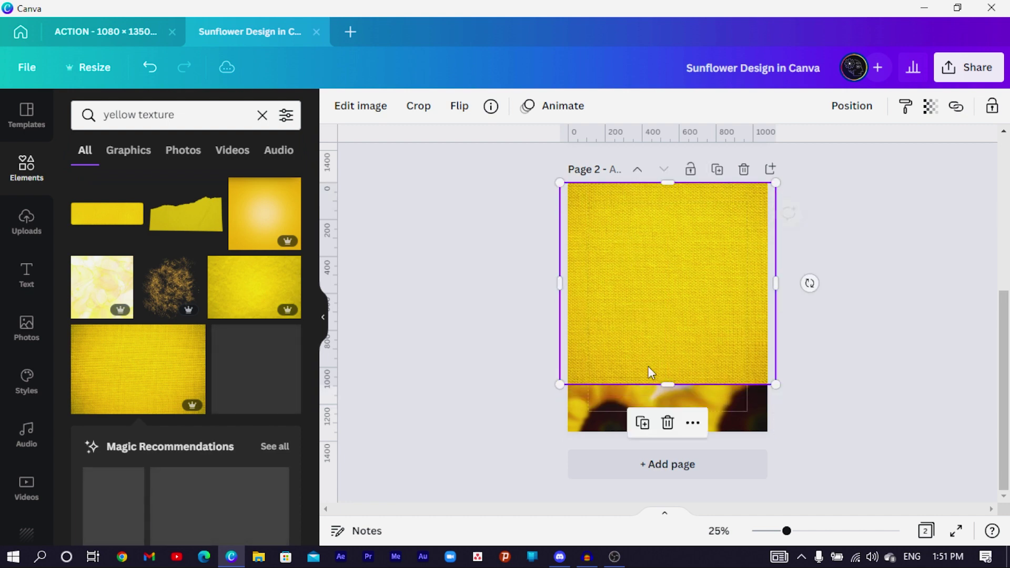
pyautogui.moveTo(674, 385); pyautogui.dragTo(666, 425)
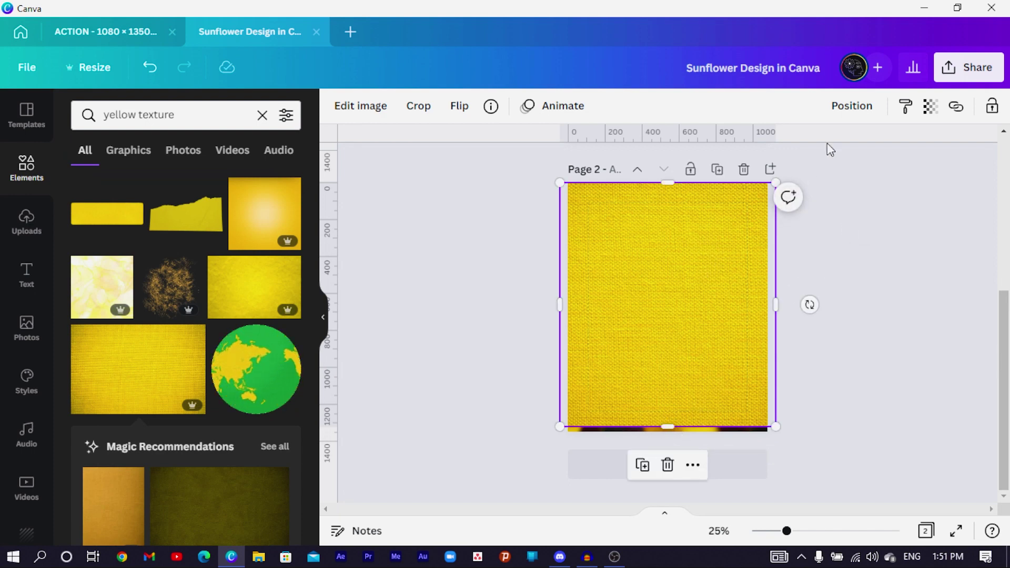
# Set the yellow texture's transparency to 28
pyautogui.click(930, 107)
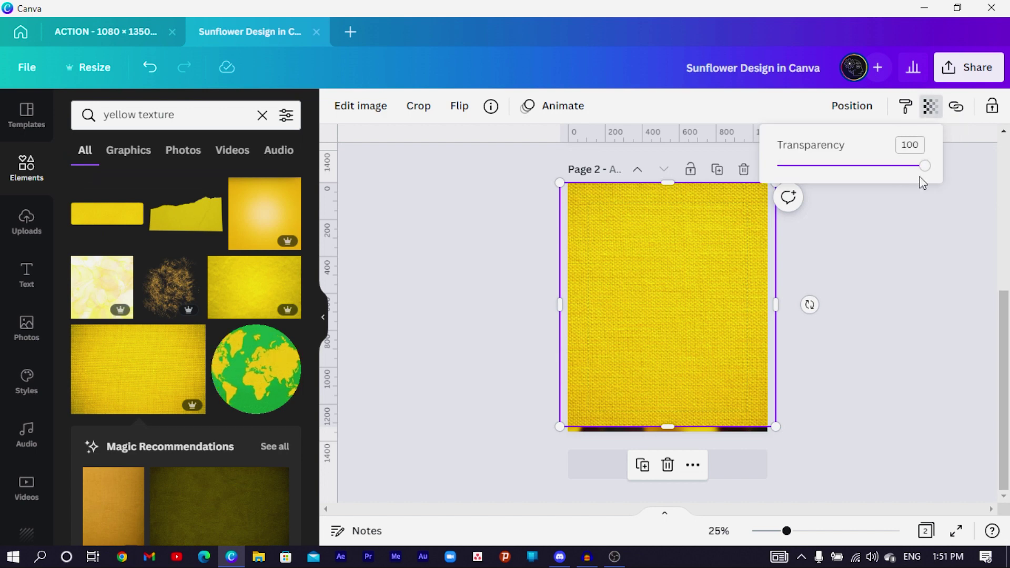
pyautogui.moveTo(925, 171); pyautogui.dragTo(826, 168)
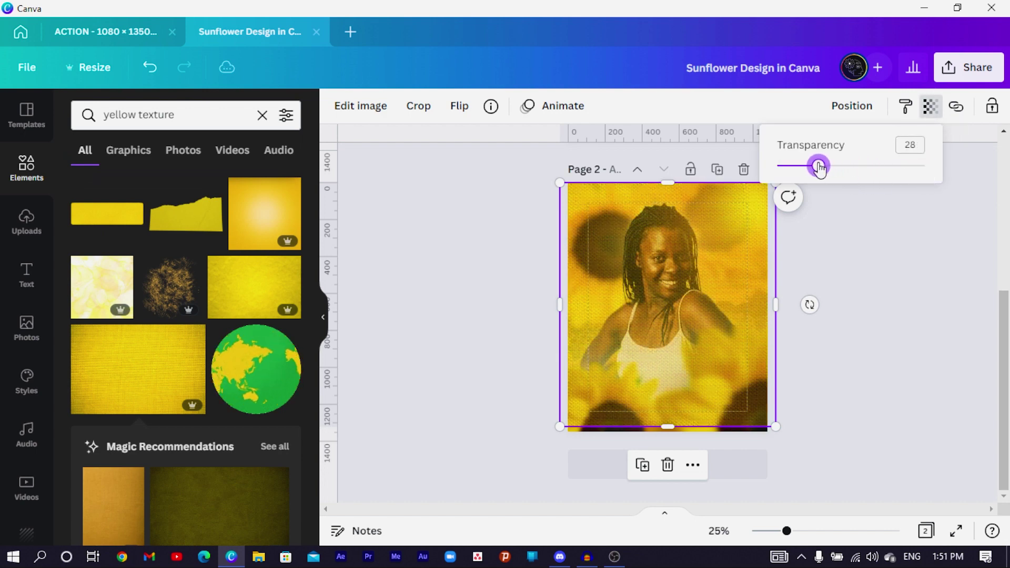
pyautogui.click(846, 284)
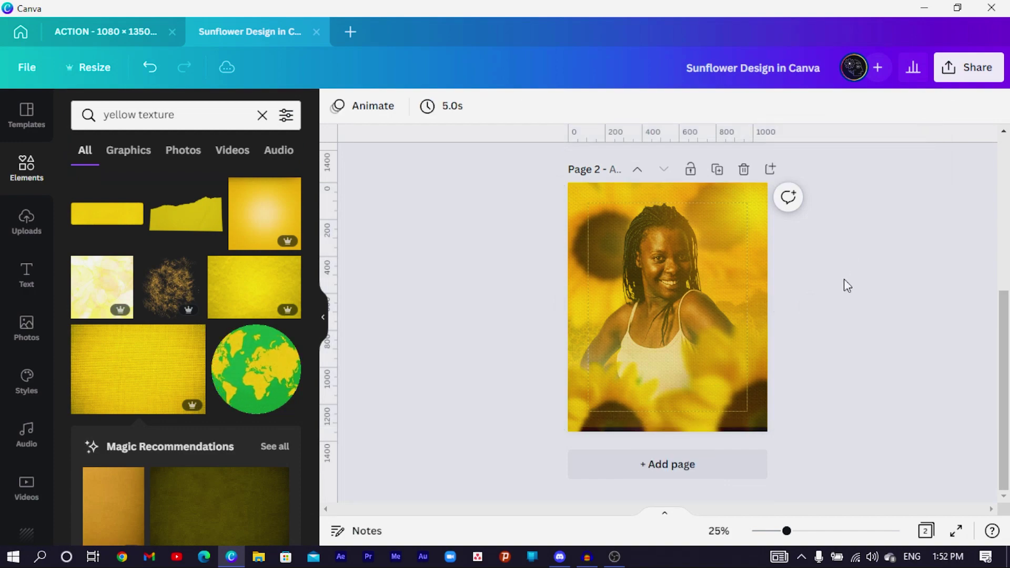
# Set the yellow texture's blur adjustment to -11
pyautogui.click(690, 310)
pyautogui.scroll(5, 689, 309)
pyautogui.scroll(-2, 689, 308)
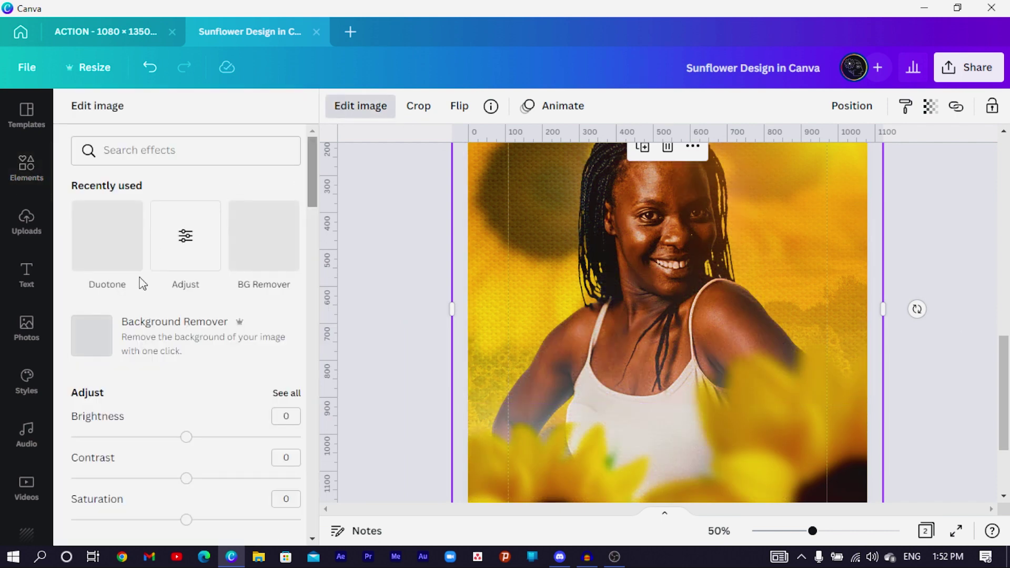
pyautogui.click(199, 244)
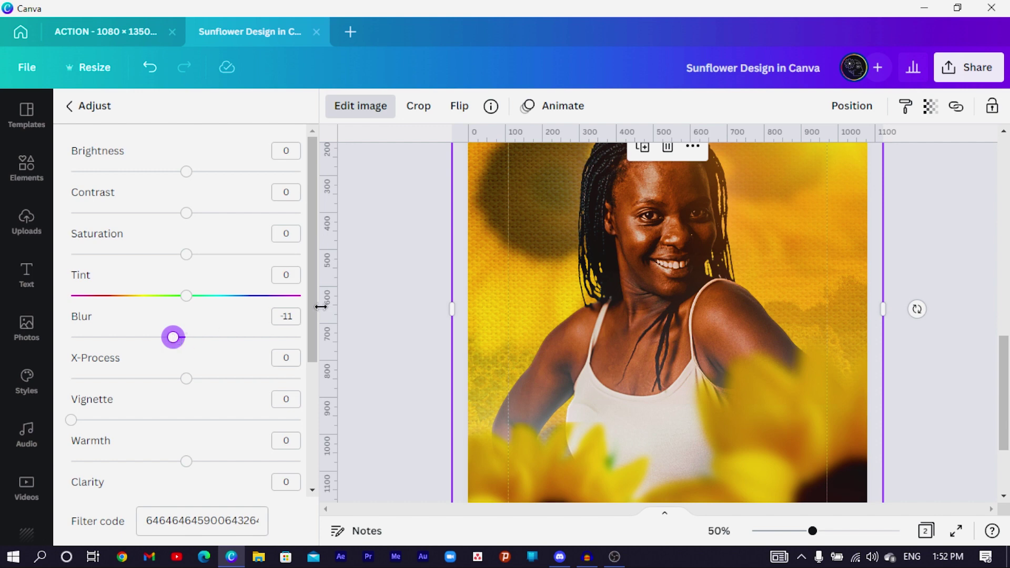
pyautogui.click(368, 289)
pyautogui.hotkey('ctrl', '-')
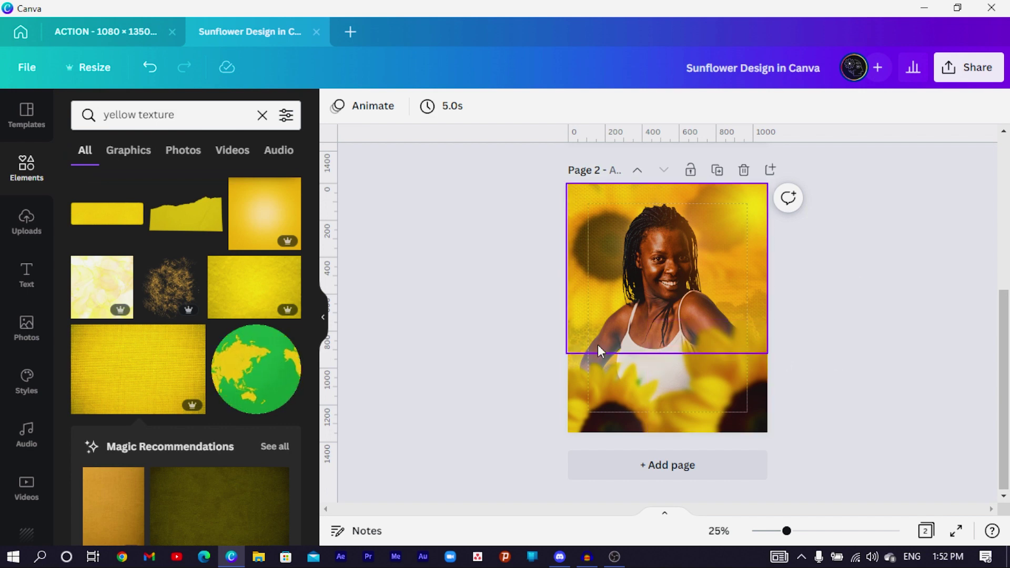
# Add a text box over the woman, enlarge its text to about size 65.9 and set the font to DM Serif Display
pyautogui.press('t')
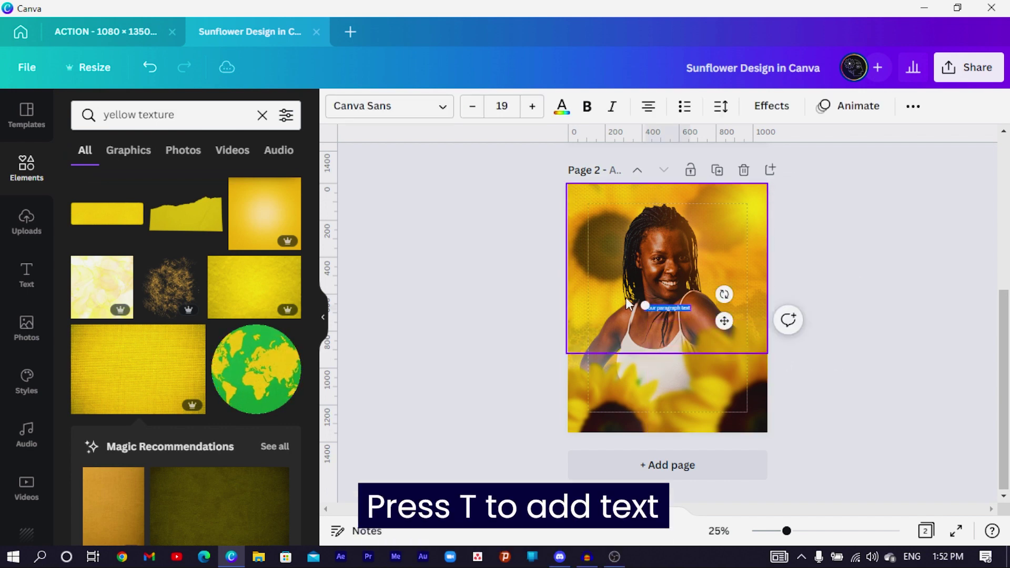
pyautogui.moveTo(645, 307); pyautogui.dragTo(508, 256)
pyautogui.click(373, 104)
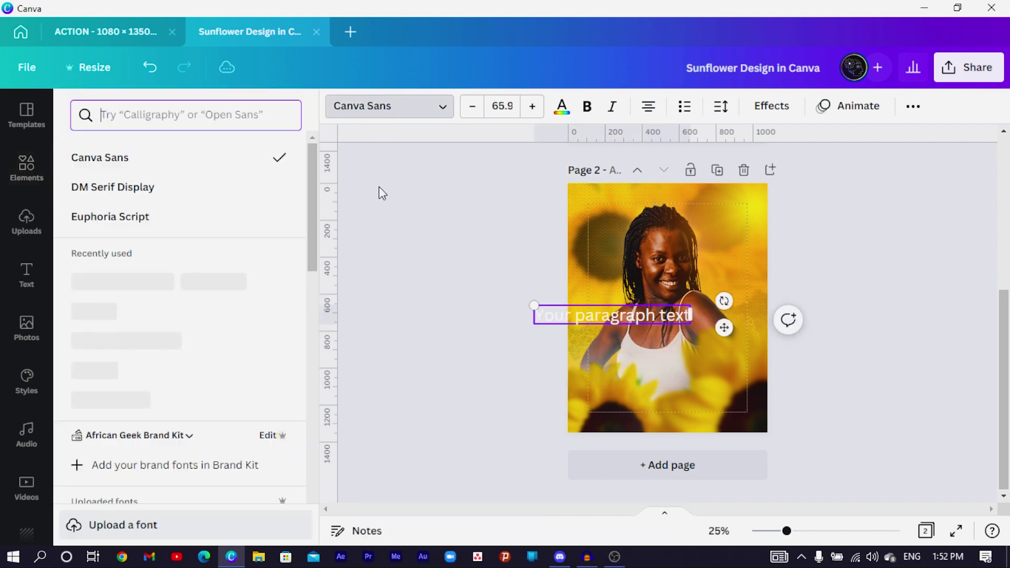
pyautogui.click(100, 200)
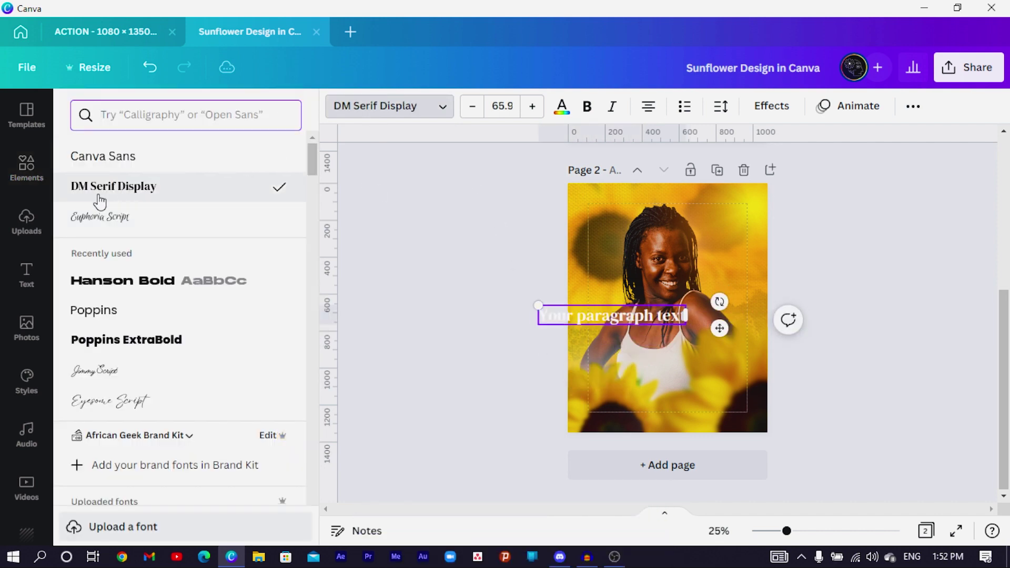
# Replace the placeholder text with "Birthday" and resize it to font size 167 so it spans the page margins
pyautogui.doubleClick(651, 317)
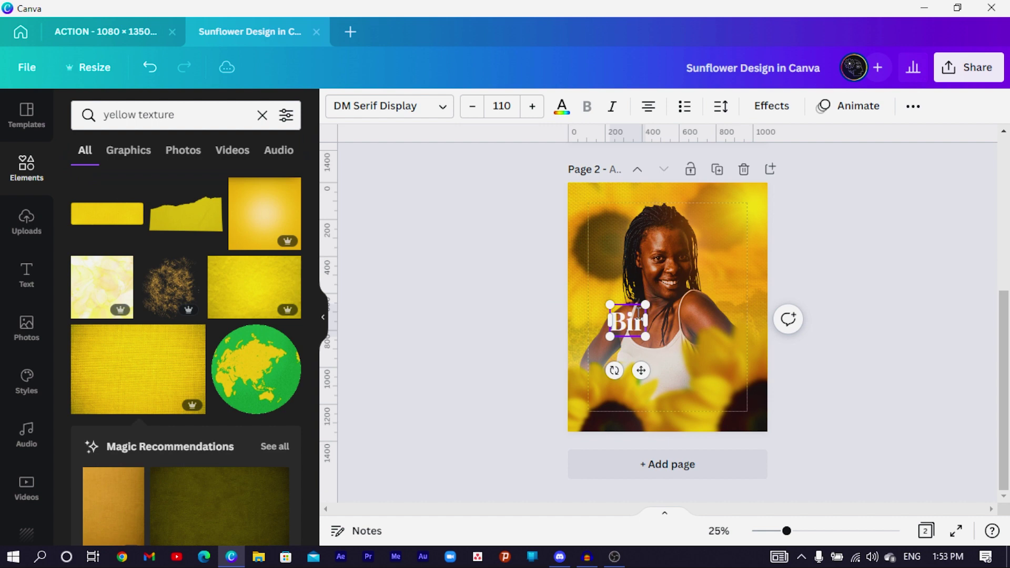
pyautogui.write('Bir')
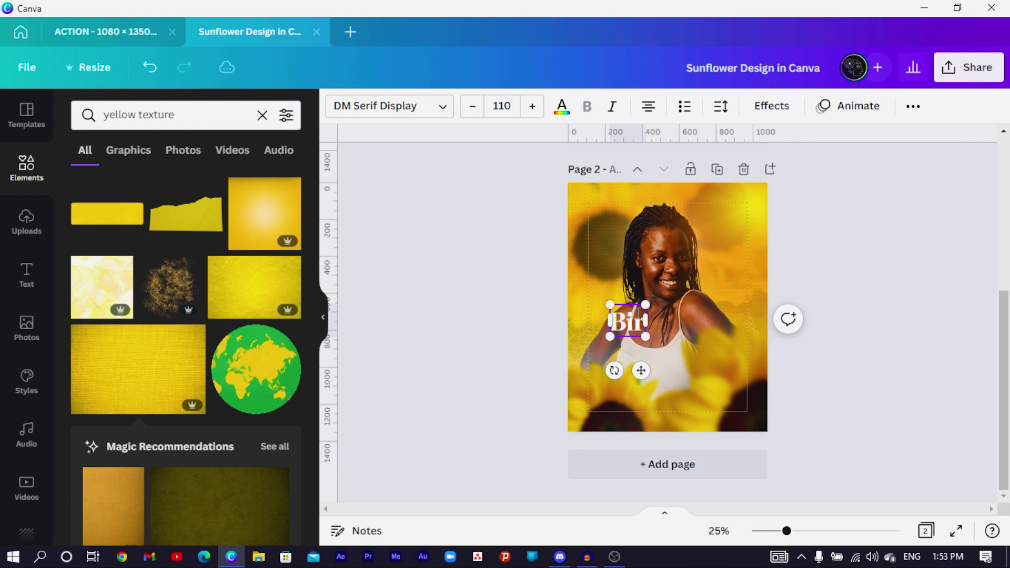
pyautogui.write('thday')
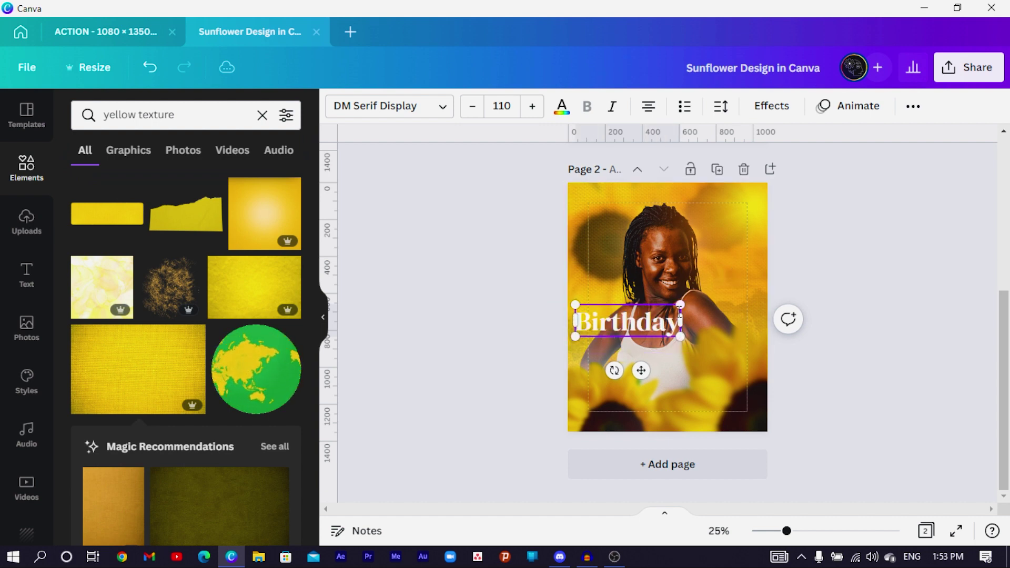
pyautogui.moveTo(683, 304); pyautogui.dragTo(748, 285)
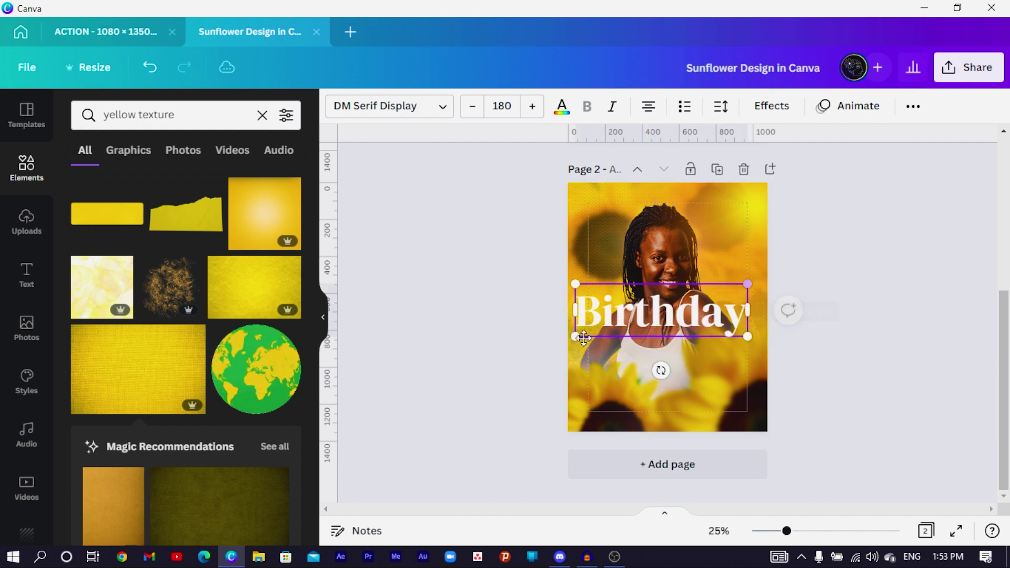
pyautogui.moveTo(585, 282); pyautogui.dragTo(616, 345)
# Place a copy of the "Birthday" text just below the original and change its wording to "Design"
pyautogui.click(508, 338)
pyautogui.click(608, 318)
pyautogui.doubleClick(617, 345)
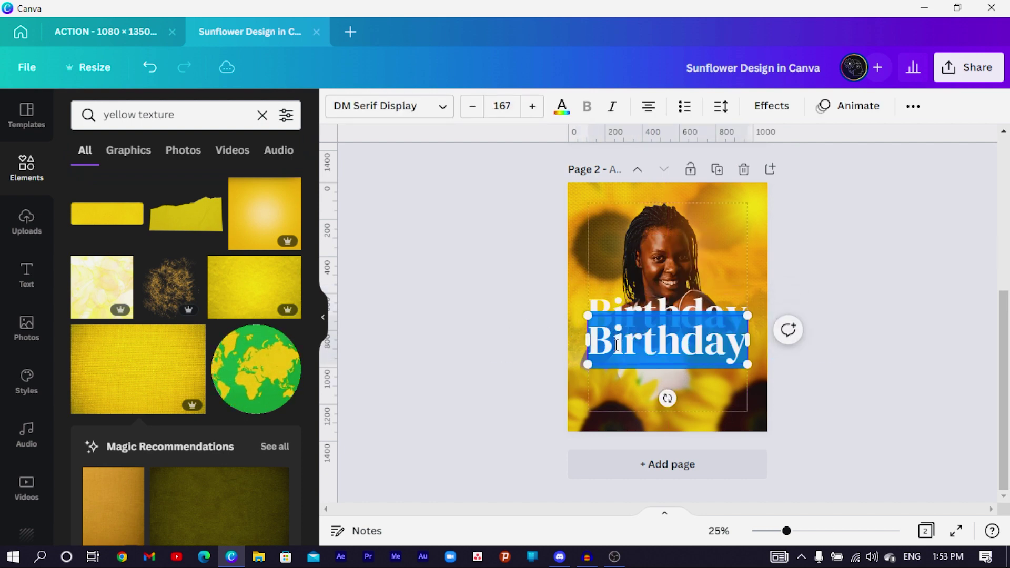
pyautogui.write('Design')
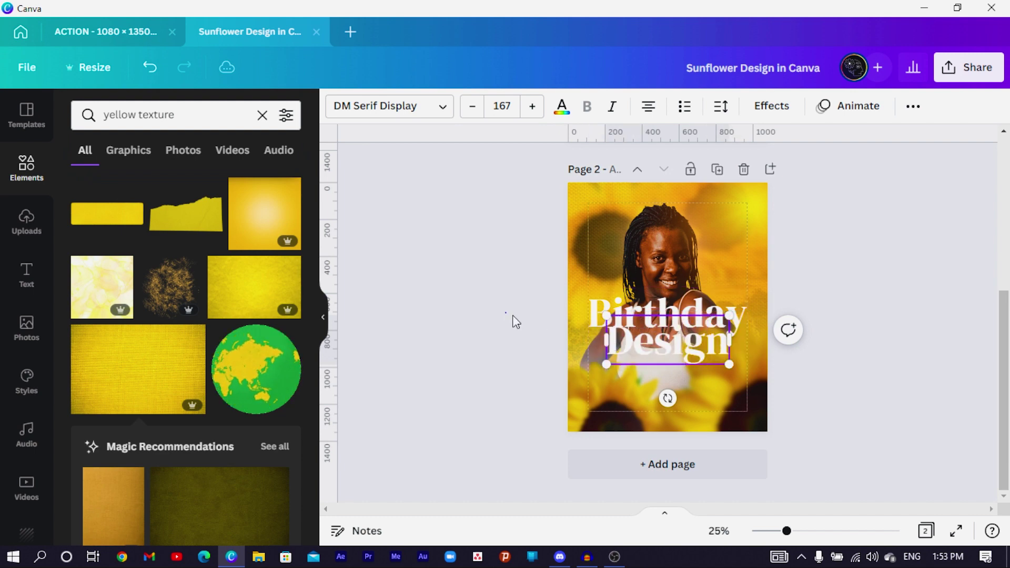
# Move the "Design" text so its left edge lines up with the "Birthday" text above it
pyautogui.click(515, 322)
pyautogui.click(677, 346)
pyautogui.moveTo(677, 345); pyautogui.dragTo(658, 353)
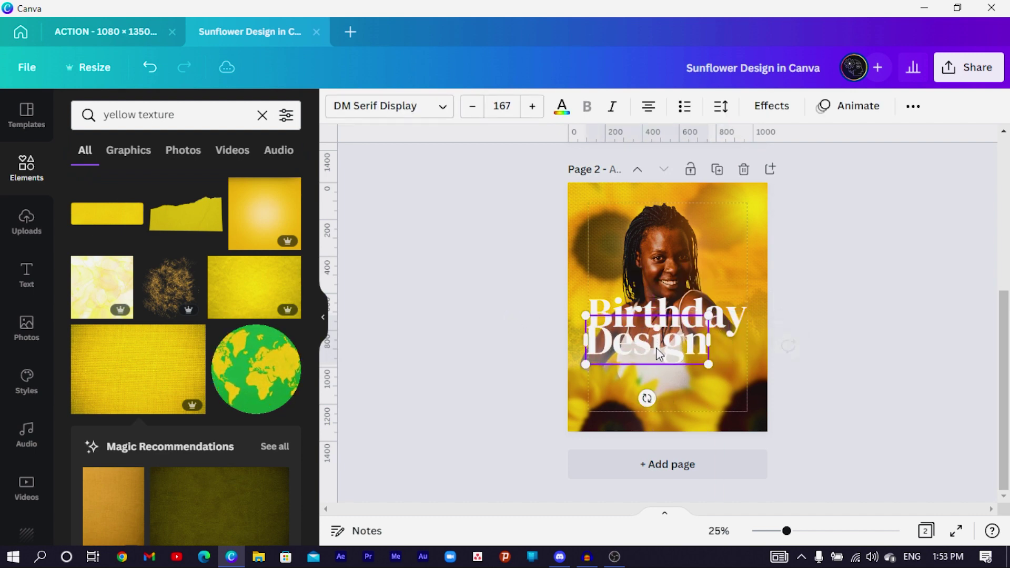
pyautogui.press('Escape')
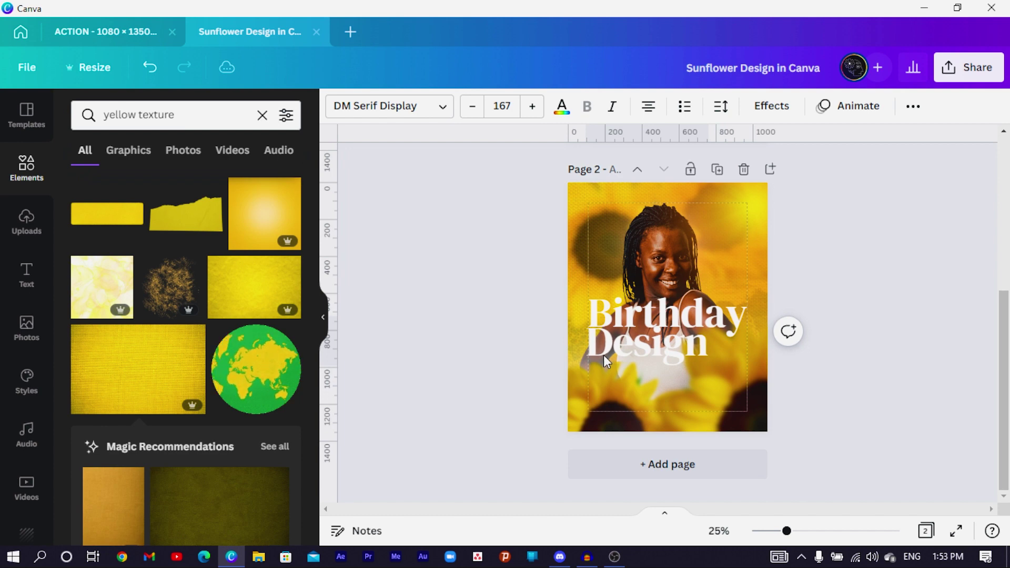
# Duplicate the "Design" text, set the copy's font to Euphoria Script and change its wording to "Happy"
pyautogui.click(617, 341)
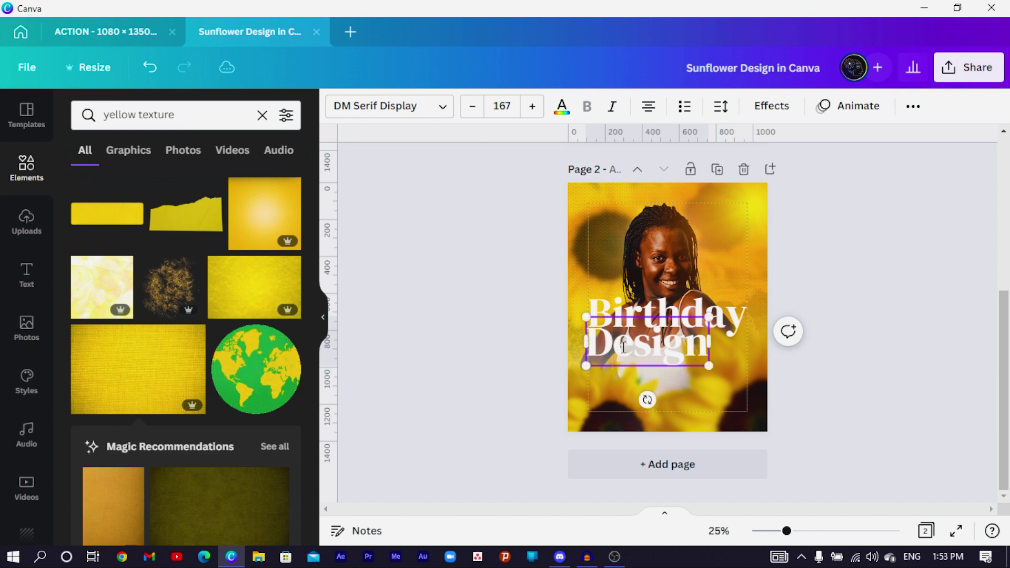
pyautogui.hotkey('ctrl', 'd')
pyautogui.click(368, 106)
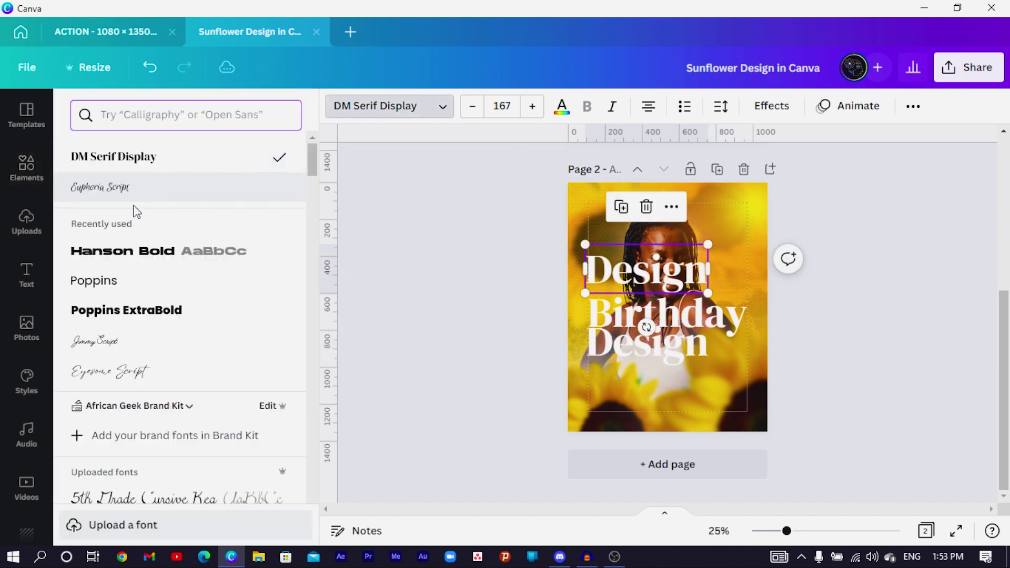
pyautogui.click(92, 198)
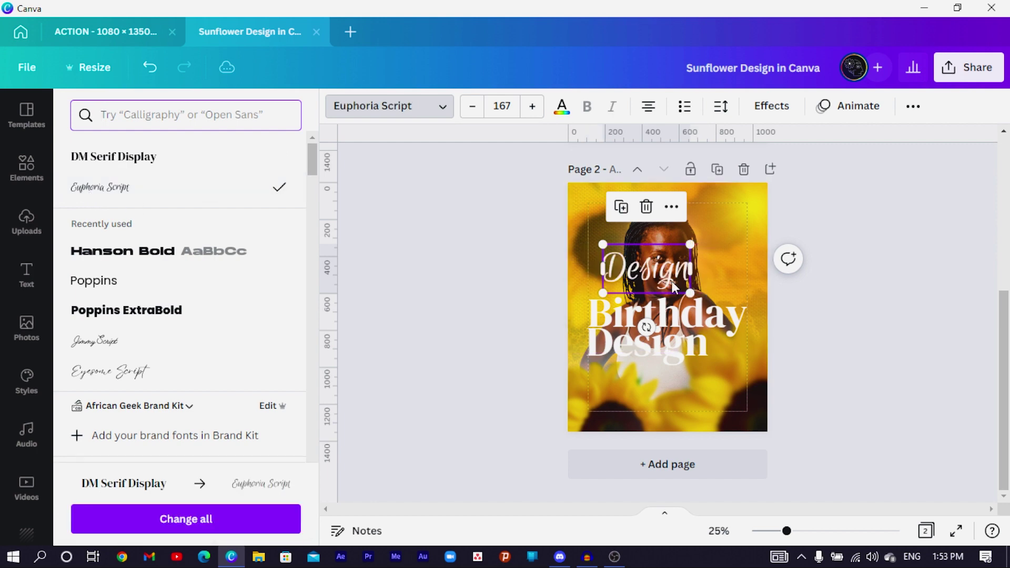
pyautogui.doubleClick(645, 269)
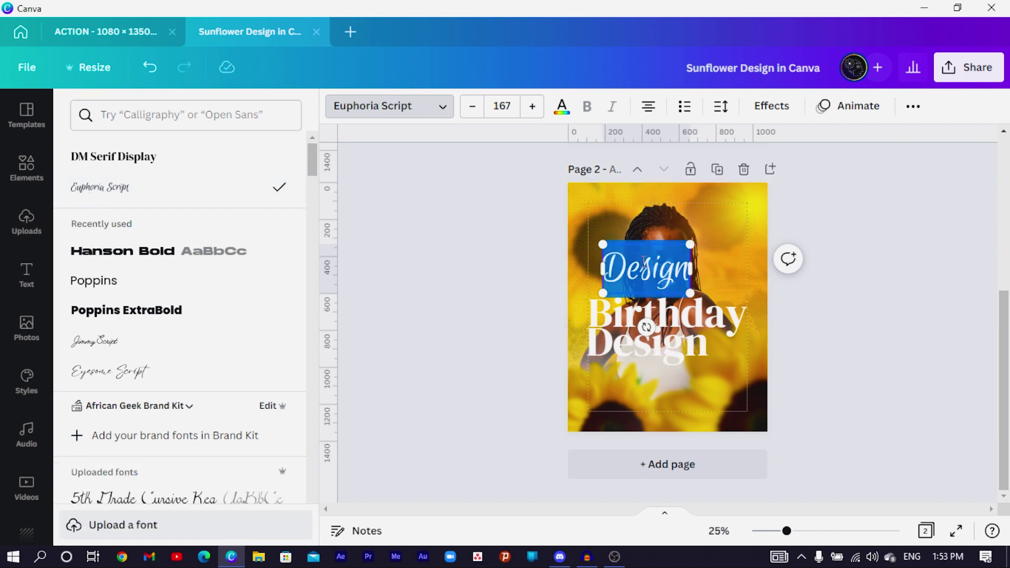
pyautogui.write('Happy')
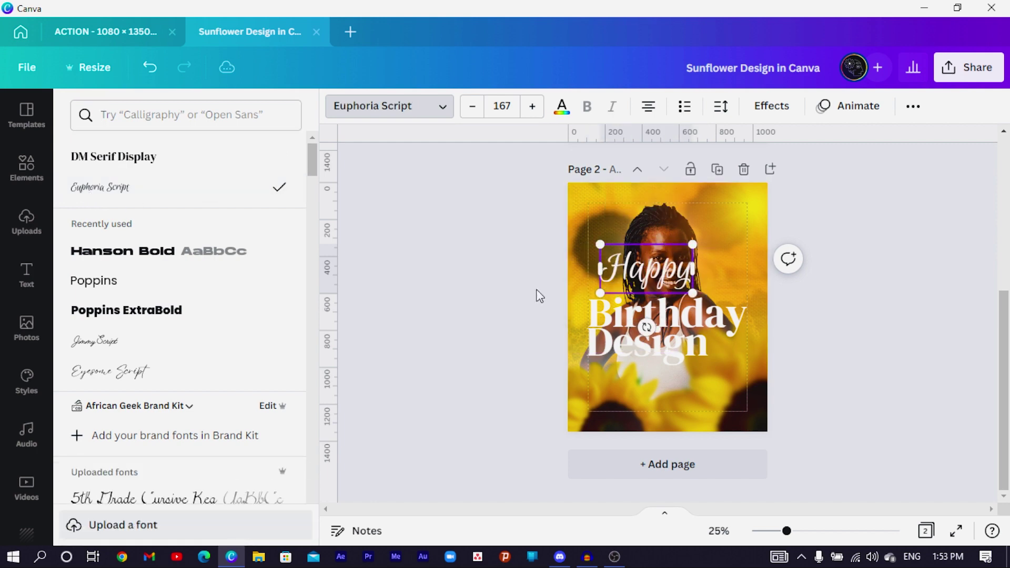
pyautogui.click(26, 167)
pyautogui.click(525, 273)
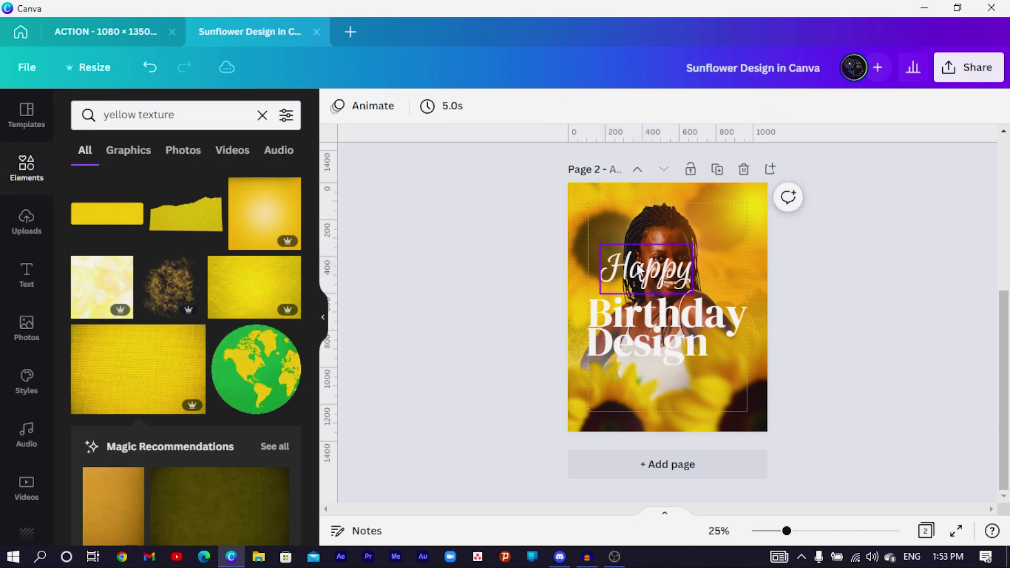
# Place "Happy" just above "Birthday" at the left margin and shift all three title lines slightly down the poster
pyautogui.moveTo(640, 263); pyautogui.dragTo(628, 283)
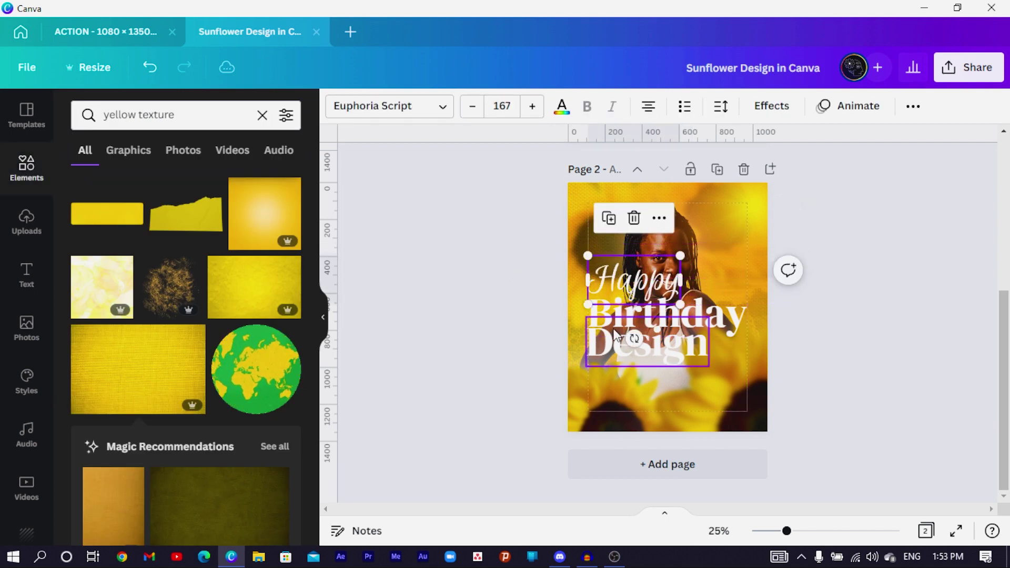
pyautogui.keyDown('shift'); pyautogui.click(615, 342); pyautogui.keyUp('shift')
pyautogui.keyDown('shift'); pyautogui.click(642, 324); pyautogui.keyUp('shift')
pyautogui.moveTo(642, 324); pyautogui.dragTo(643, 342)
pyautogui.click(466, 359)
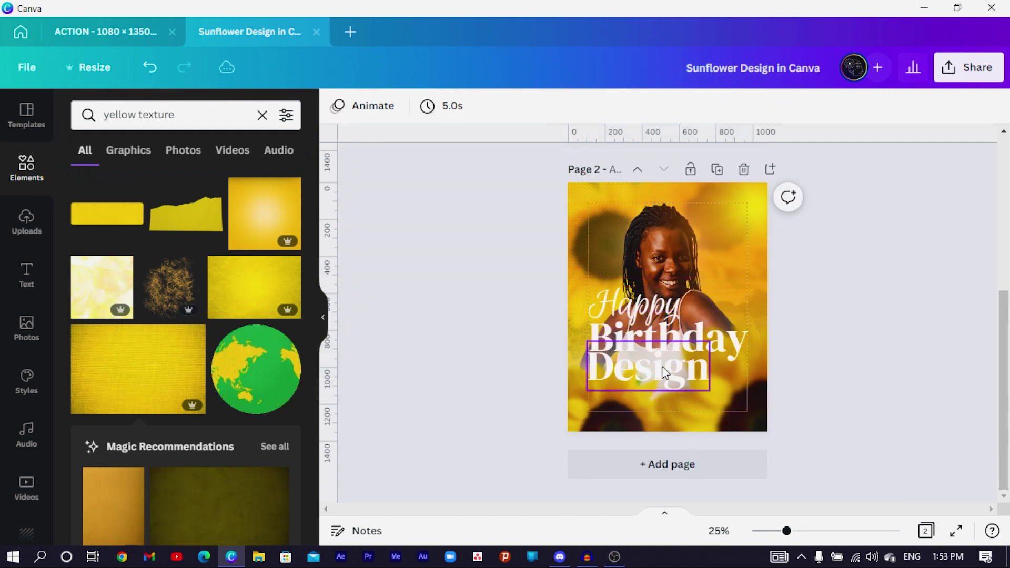
# Apply a Shadow effect in black to the "Birthday" text
pyautogui.click(743, 345)
pyautogui.click(771, 107)
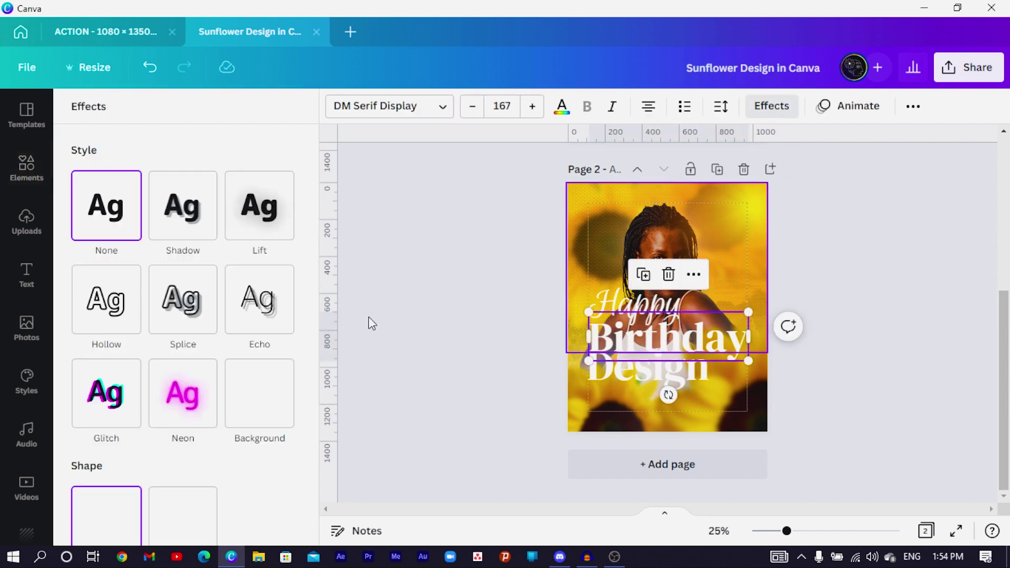
pyautogui.click(183, 207)
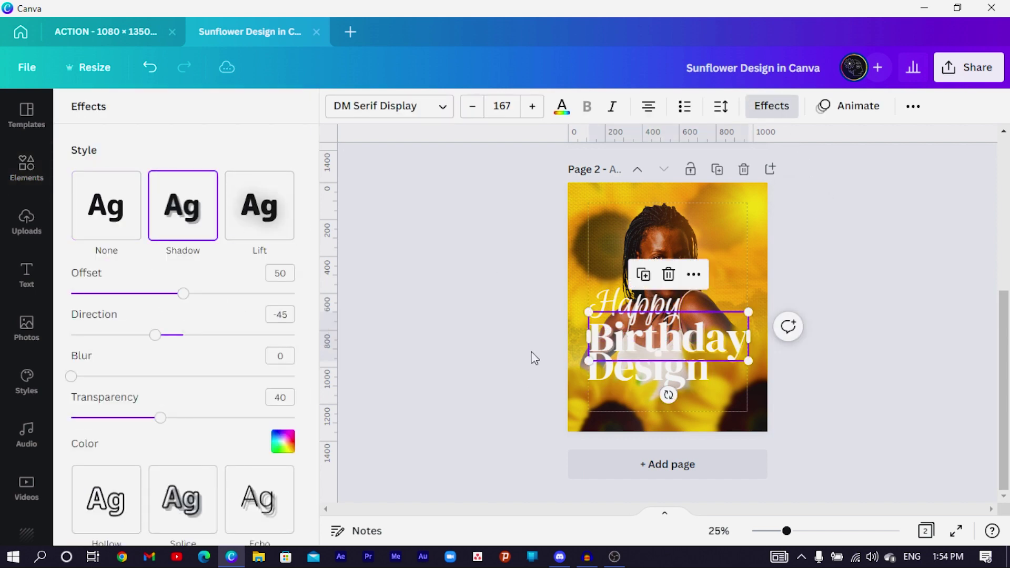
pyautogui.scroll(5, 535, 360)
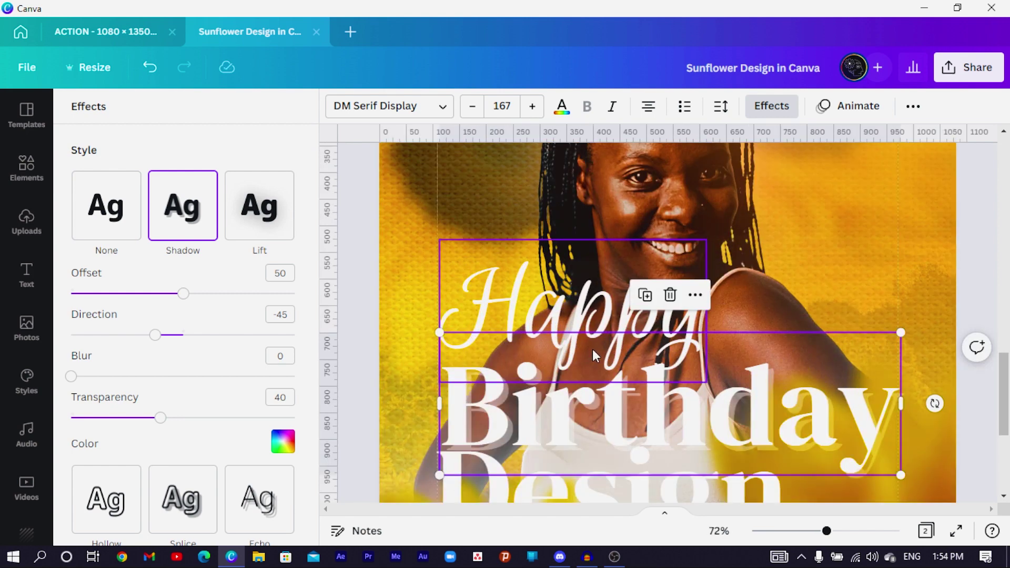
pyautogui.scroll(-2, 593, 349)
pyautogui.scroll(-3, 259, 305)
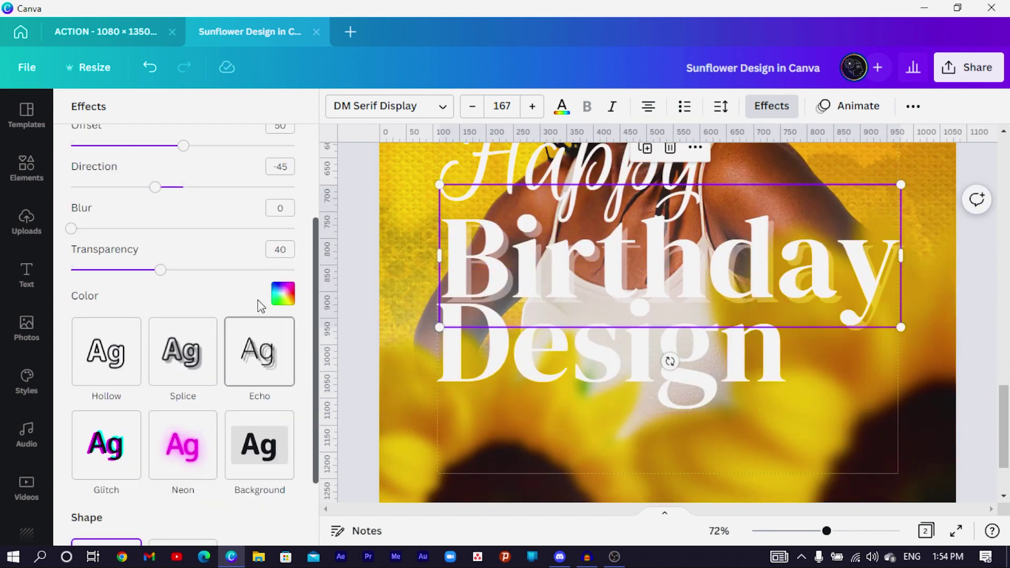
pyautogui.click(284, 294)
pyautogui.click(90, 235)
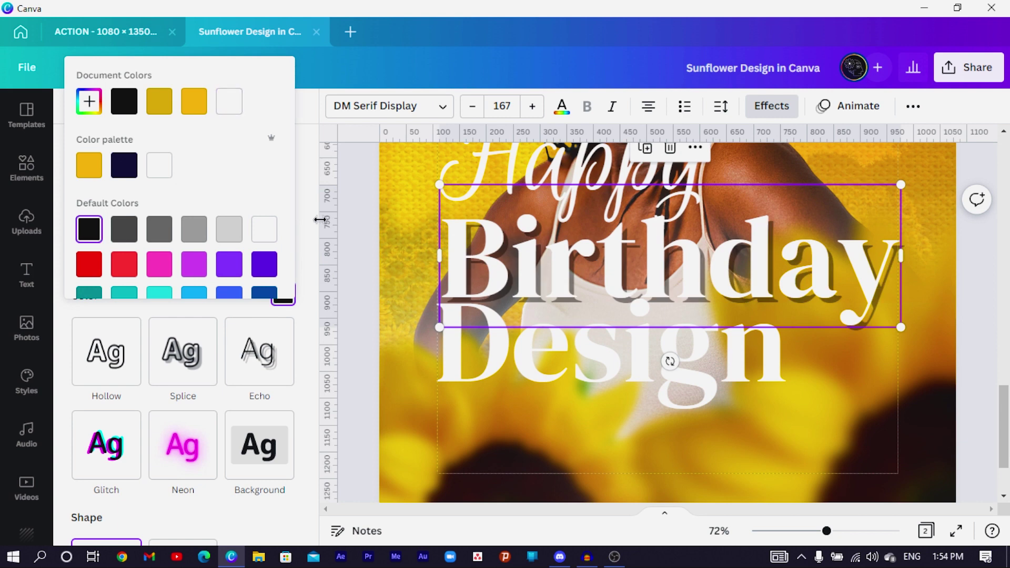
pyautogui.click(311, 218)
# Set the "Birthday" shadow's offset to 25, blur to 10 and transparency to 66
pyautogui.scroll(2, 177, 209)
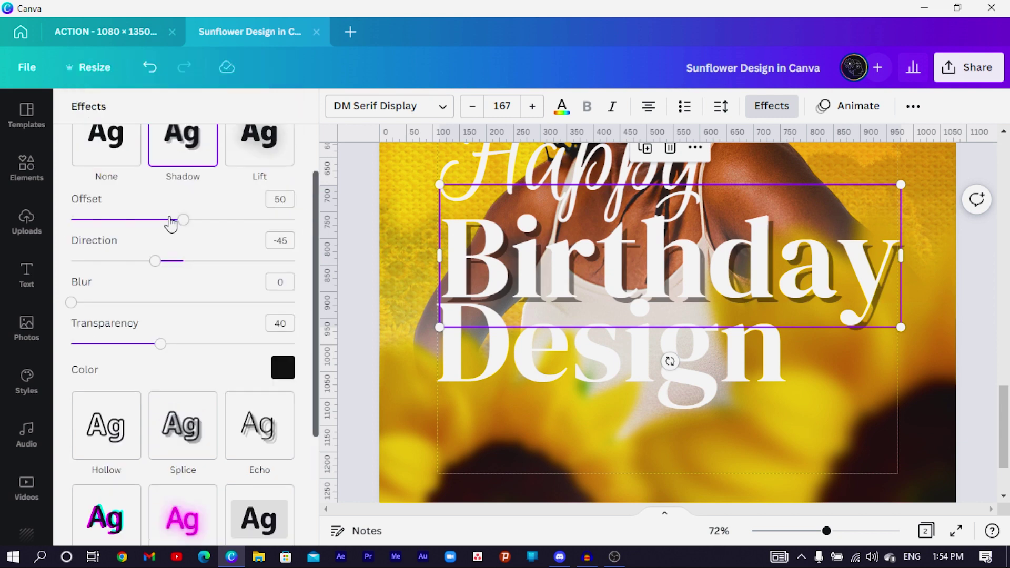
pyautogui.moveTo(184, 232); pyautogui.dragTo(130, 235)
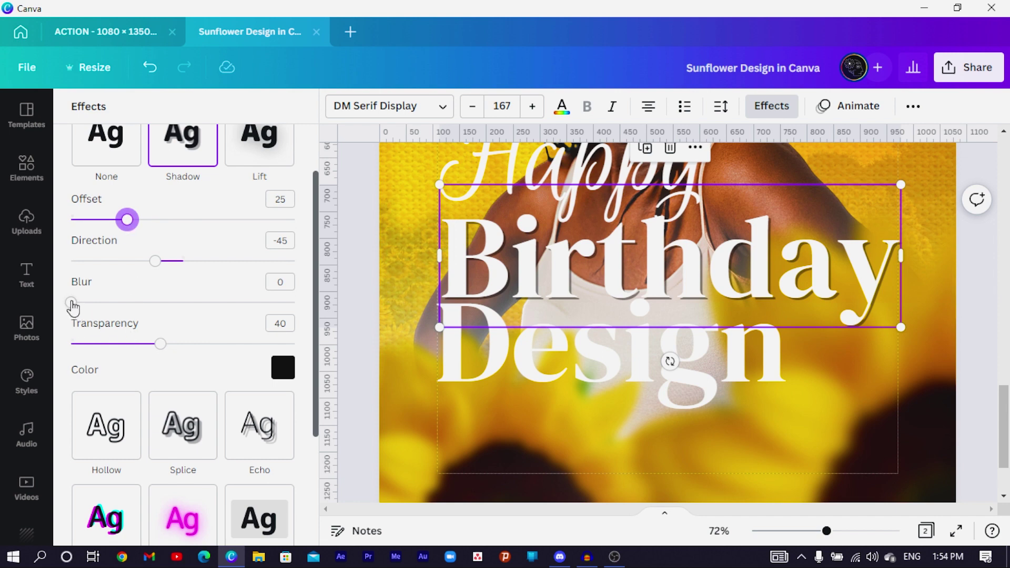
pyautogui.moveTo(71, 303); pyautogui.dragTo(93, 302)
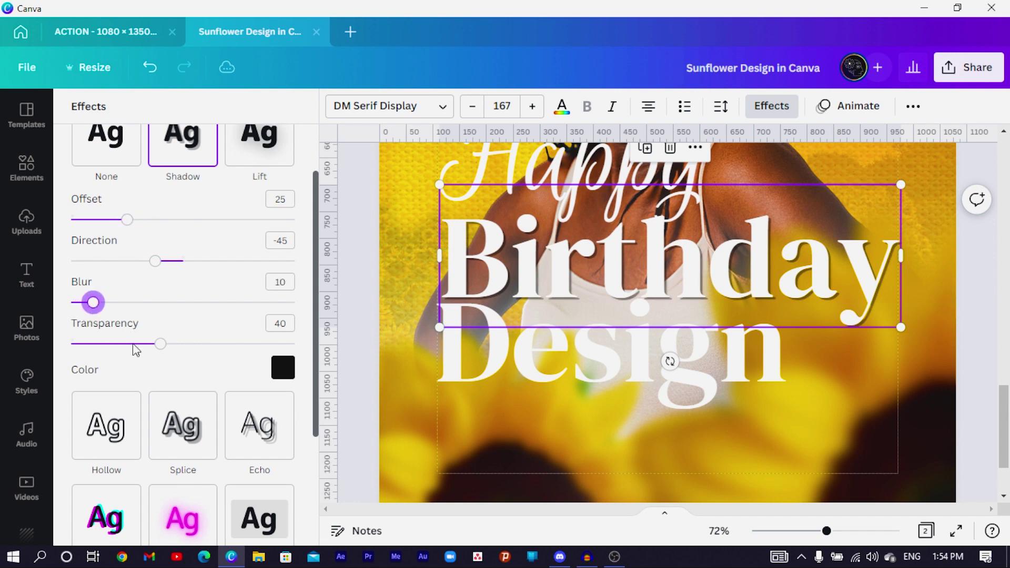
pyautogui.moveTo(157, 345); pyautogui.dragTo(221, 356)
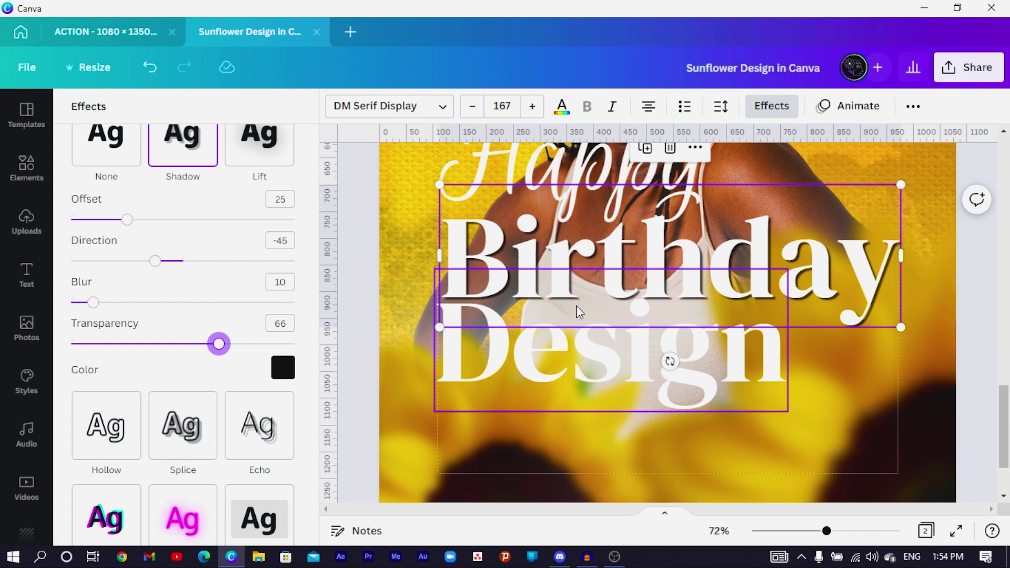
# Apply a black Shadow effect with a reduced offset to the "Design" text
pyautogui.click(566, 364)
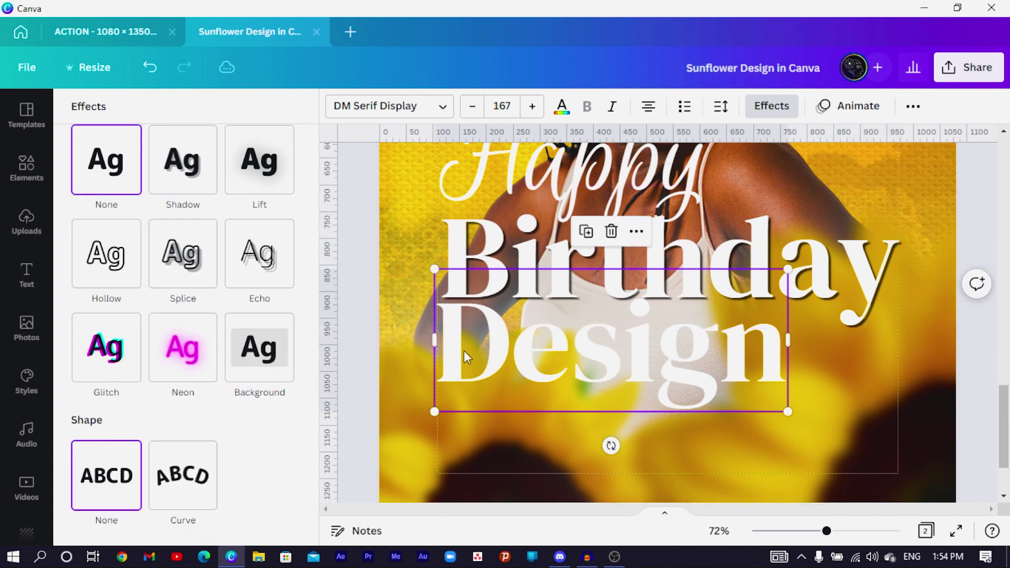
pyautogui.click(183, 159)
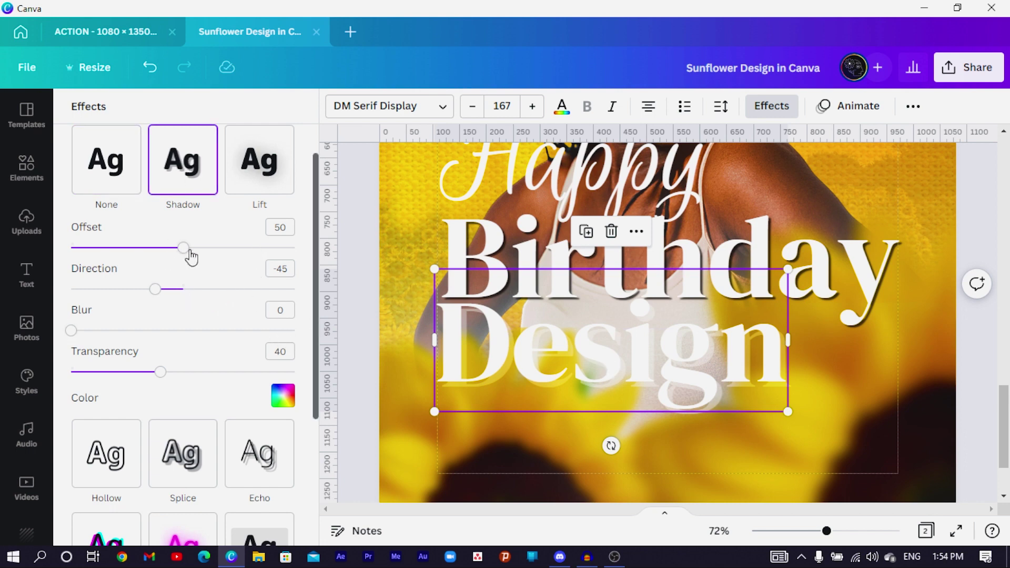
pyautogui.moveTo(190, 252); pyautogui.dragTo(131, 251)
pyautogui.click(276, 406)
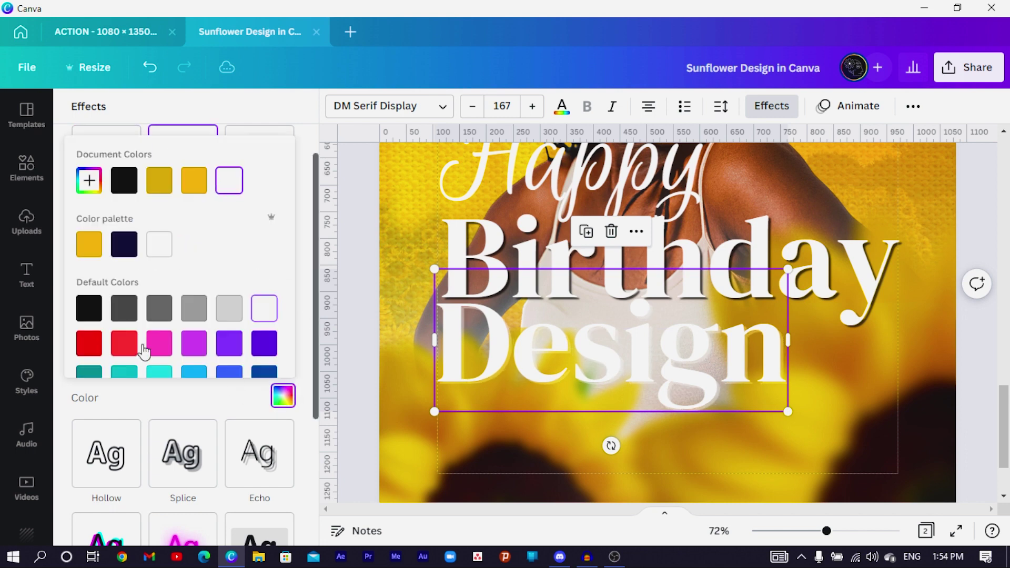
pyautogui.click(124, 180)
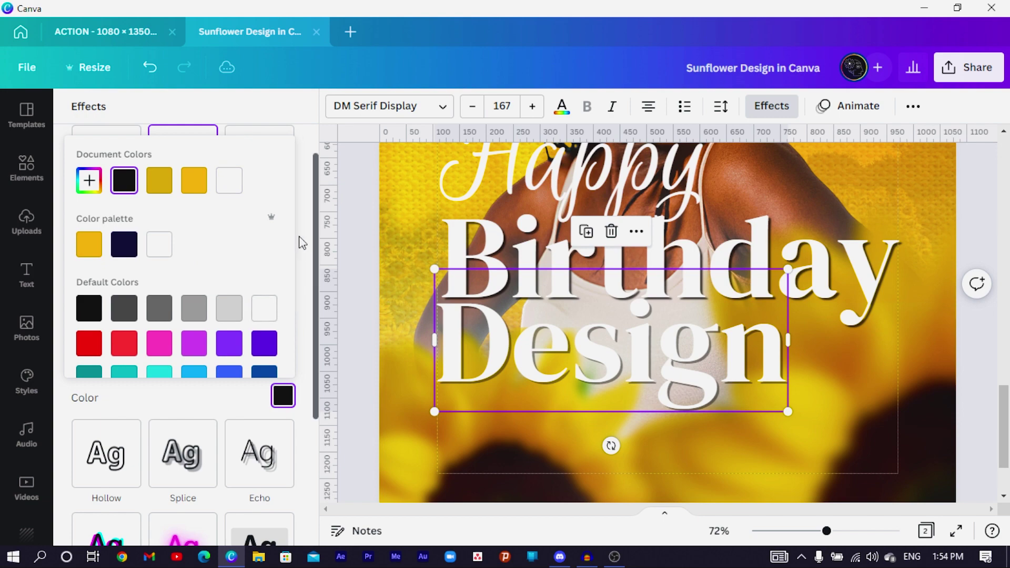
pyautogui.click(304, 243)
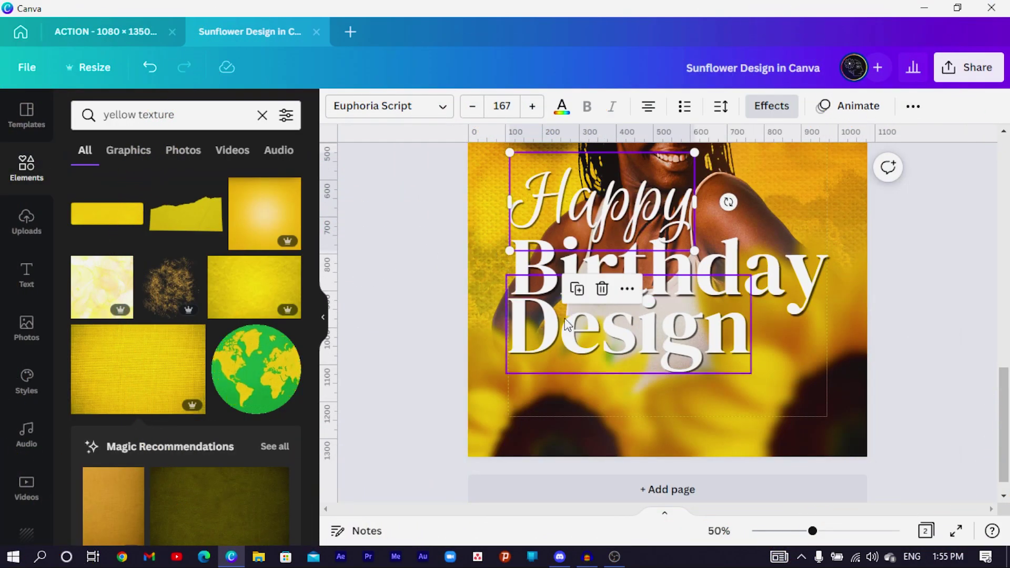
# Move "Happy" down closer to "Birthday" and scale the three title lines together to font size 162
pyautogui.click(452, 234)
pyautogui.click(542, 202)
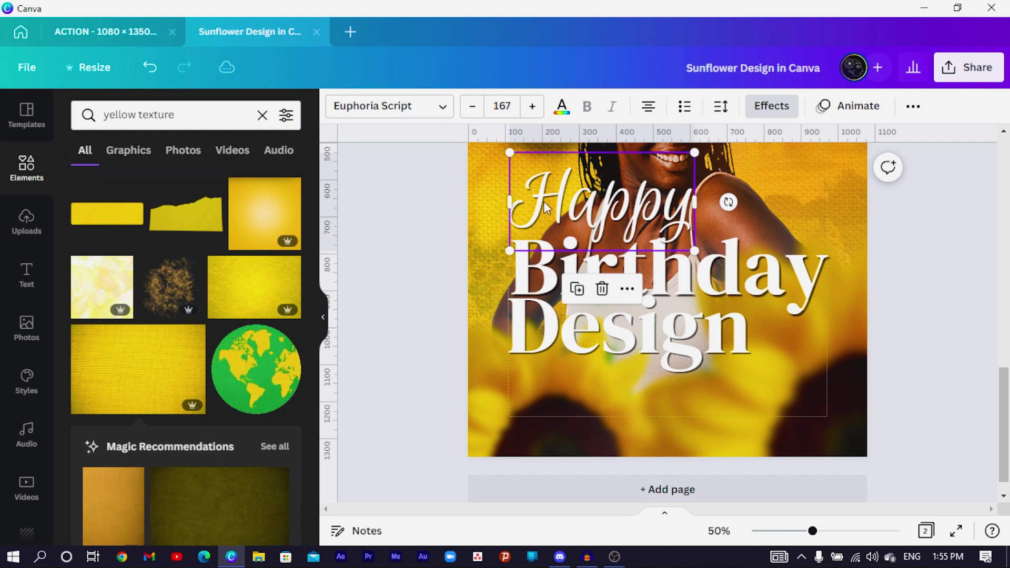
pyautogui.moveTo(575, 196); pyautogui.dragTo(571, 204)
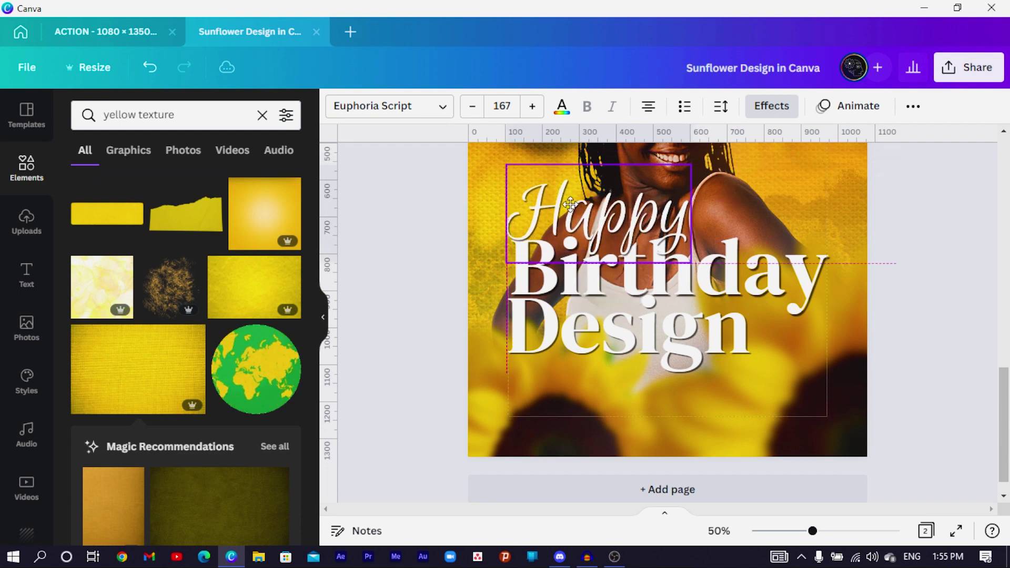
pyautogui.keyDown('shift'); pyautogui.click(731, 337); pyautogui.keyUp('shift')
pyautogui.keyDown('shift'); pyautogui.click(810, 284); pyautogui.keyUp('shift')
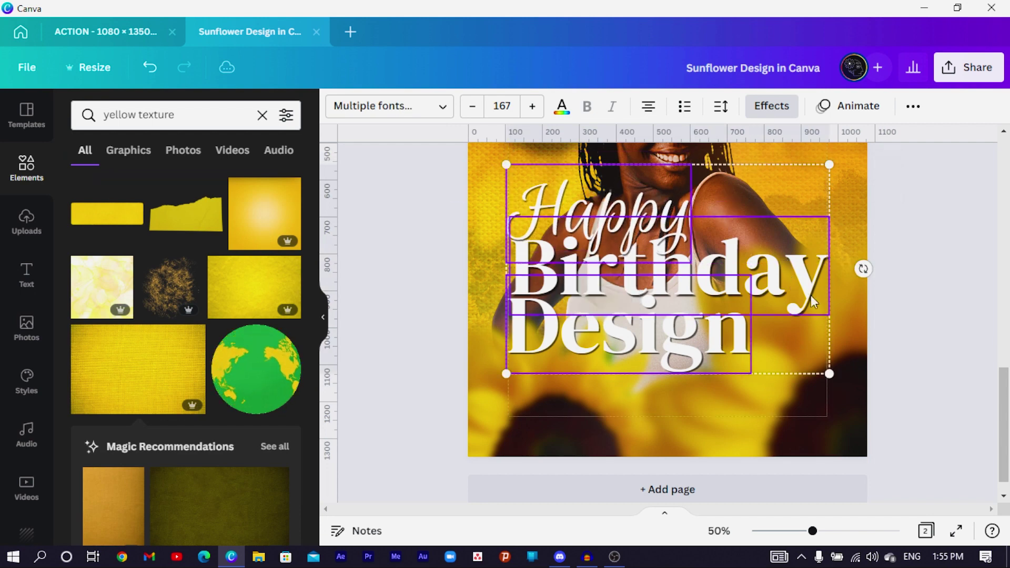
pyautogui.moveTo(829, 371); pyautogui.dragTo(822, 369)
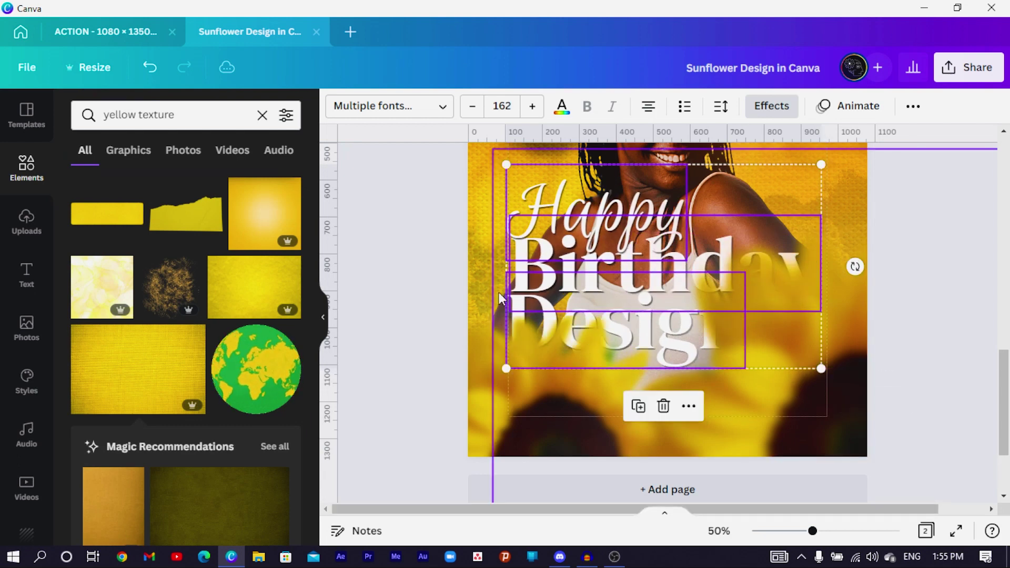
# Arrange the layers so the lower-right blurred sunflower sits behind the title text and the lower-left one overlaps "Design"
pyautogui.click(824, 411)
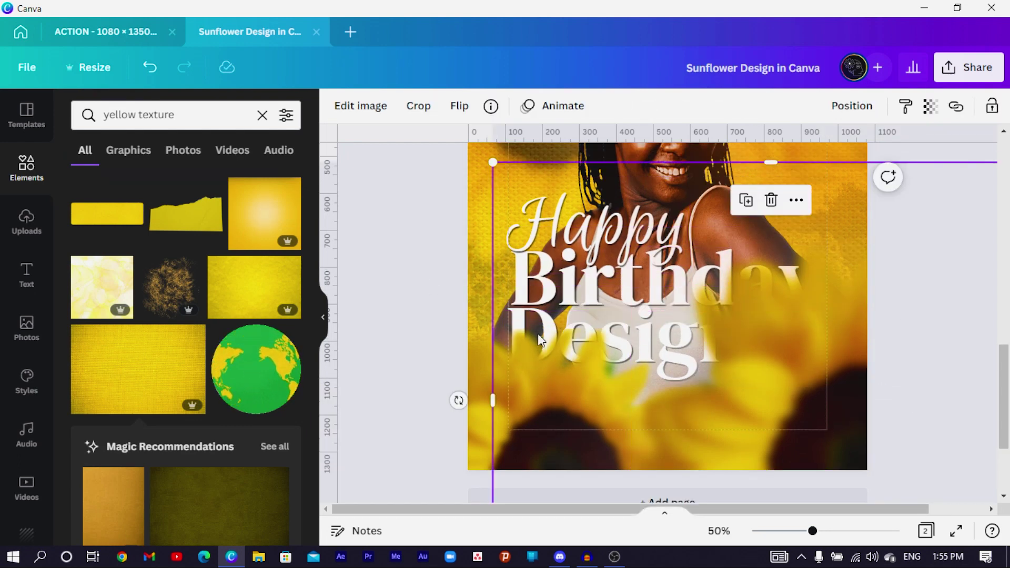
pyautogui.click(834, 382)
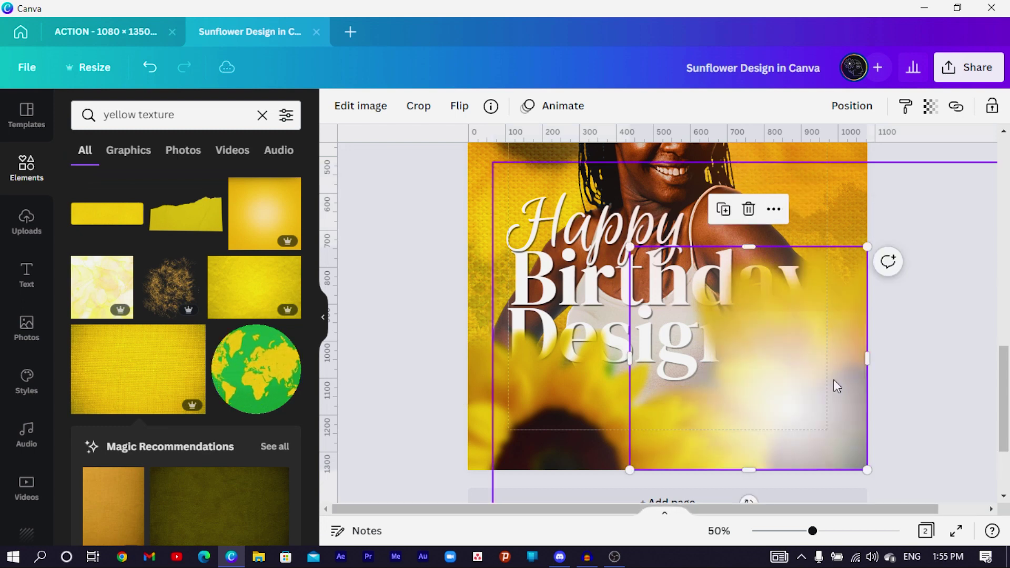
pyautogui.click(824, 402)
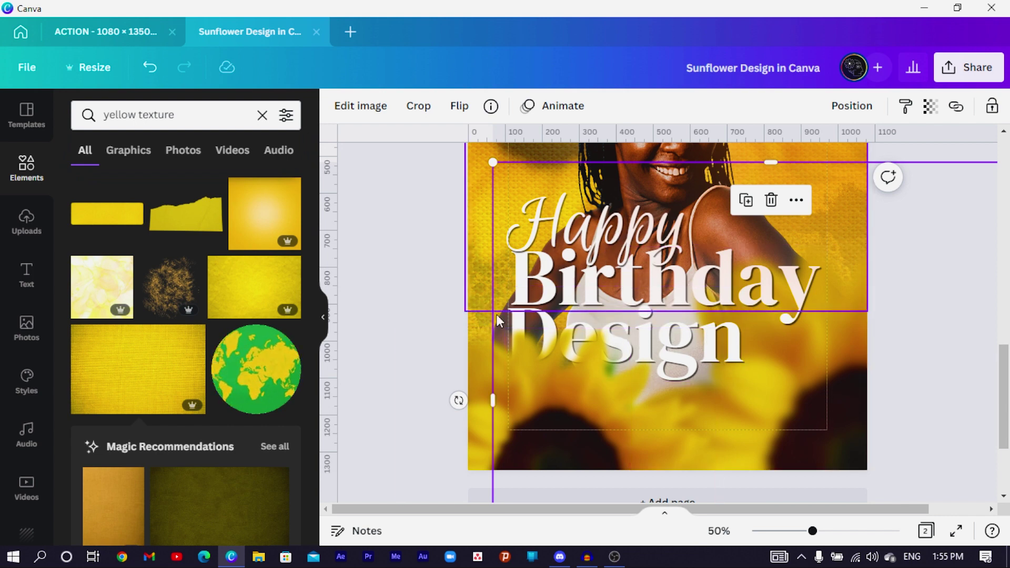
pyautogui.hotkey('ctrl', '-')
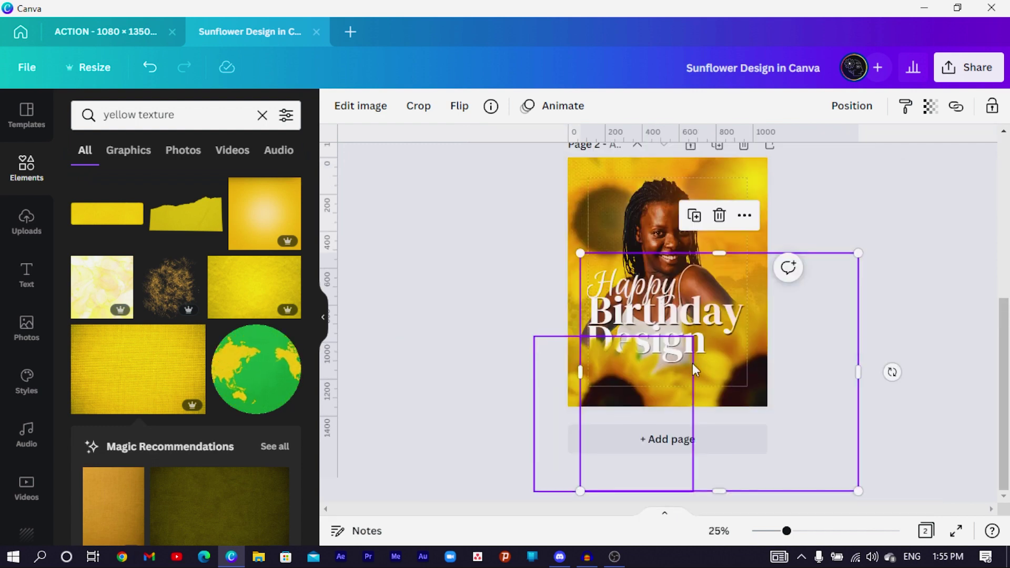
pyautogui.click(506, 247)
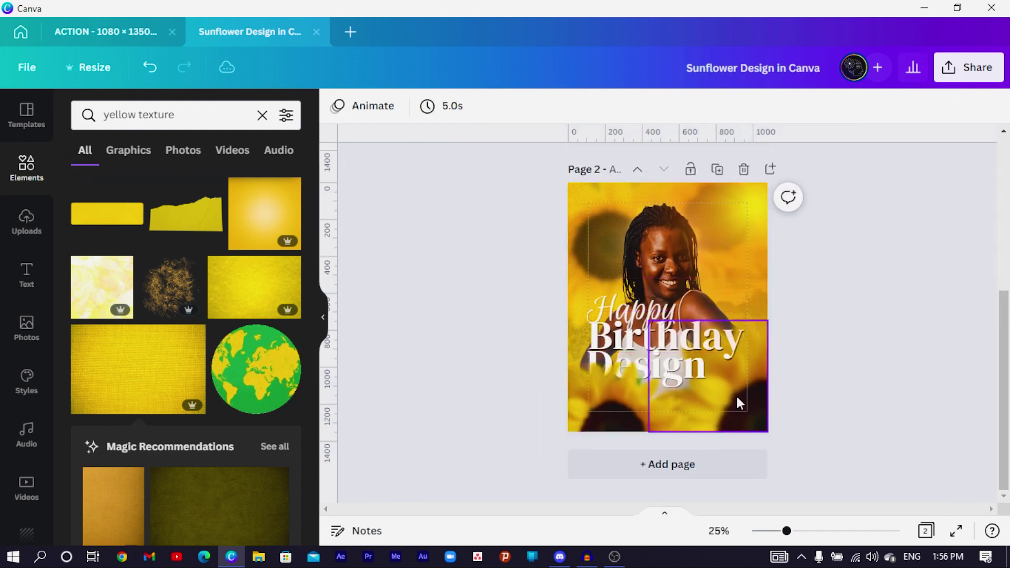